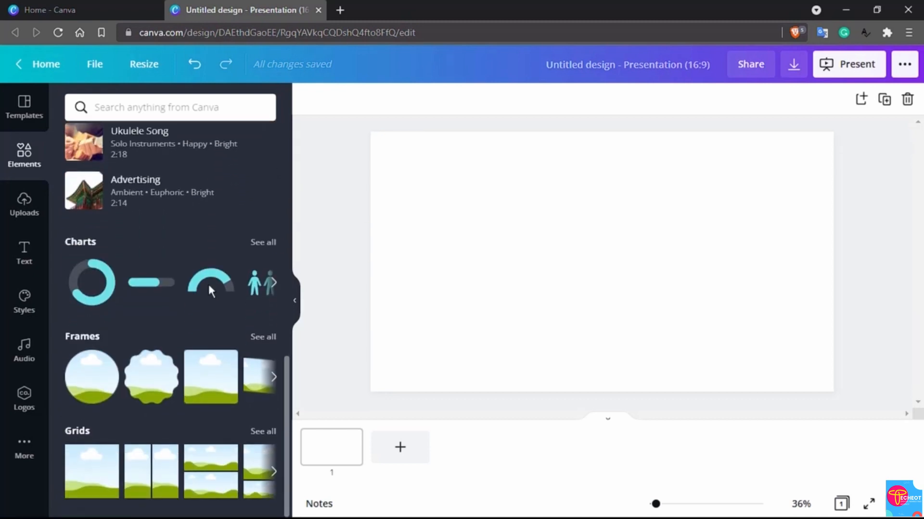
- Examine the element categories on offer, from recently used items and shapes through photos and audio to charts, frames and grids
scroll(208, 284, up, 10)
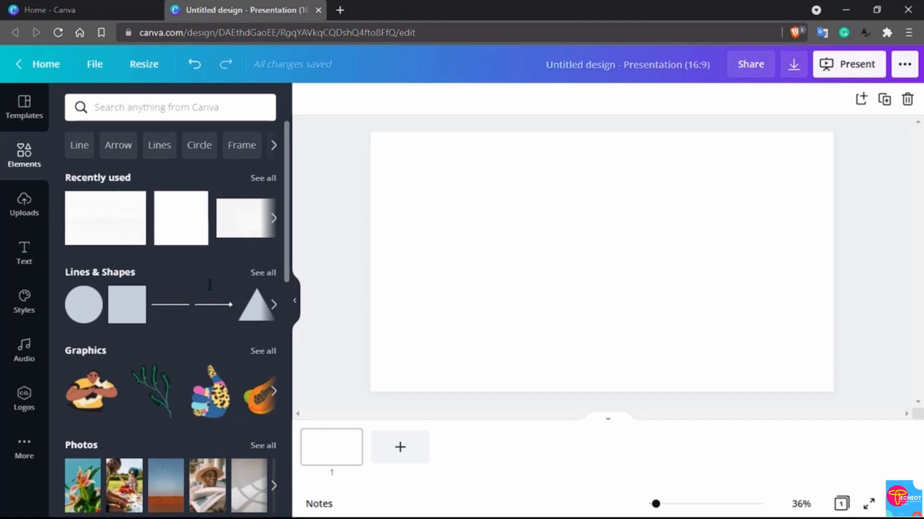
scroll(173, 251, down, 4)
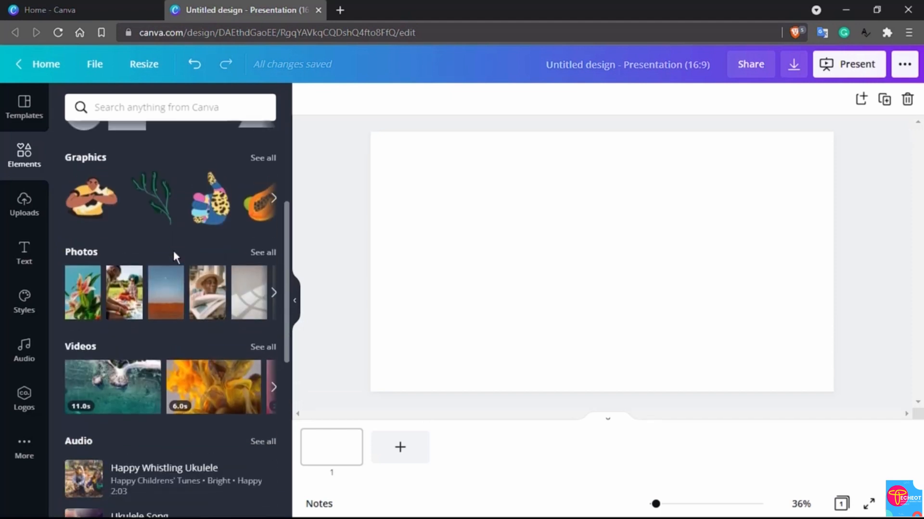
scroll(173, 251, up, 3)
scroll(173, 253, up, 1)
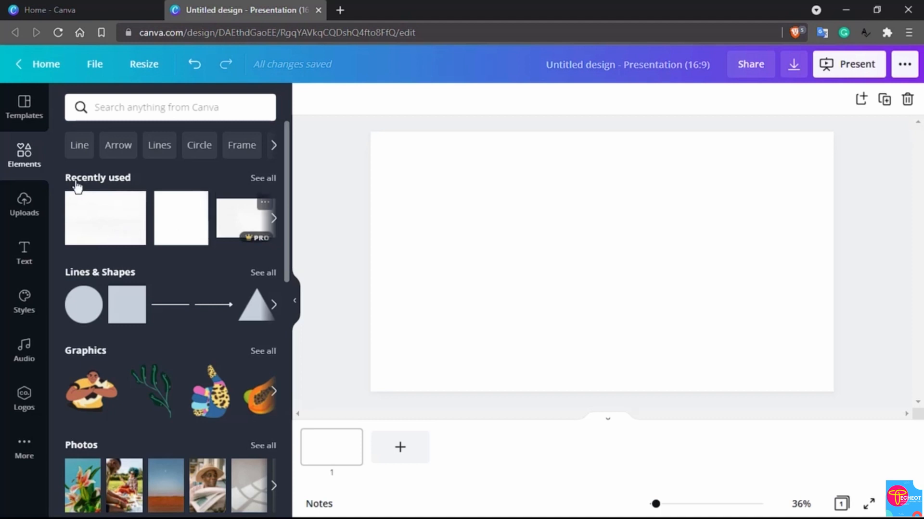
scroll(77, 186, down, 2)
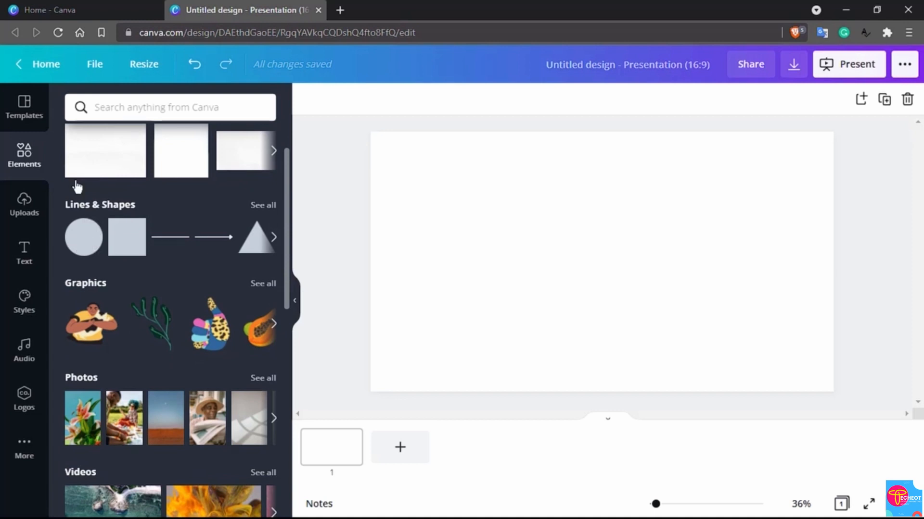
scroll(78, 186, down, 2)
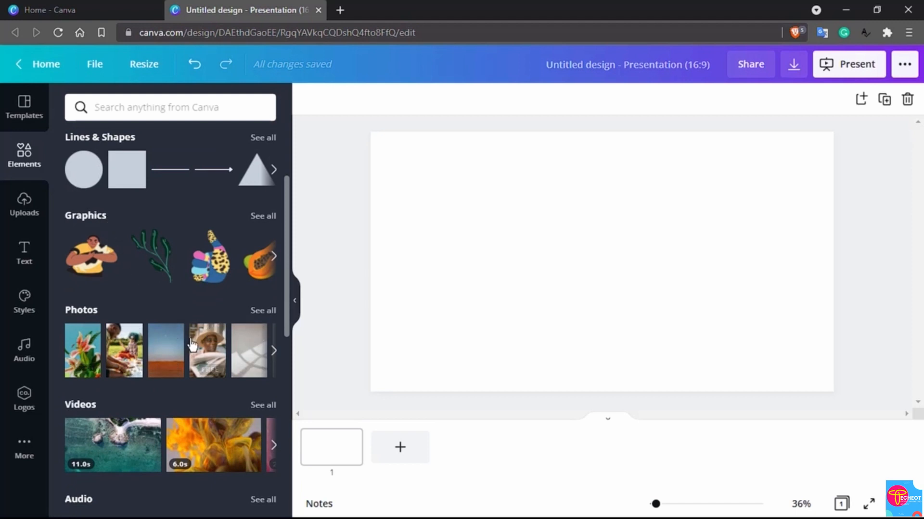
scroll(190, 339, down, 3)
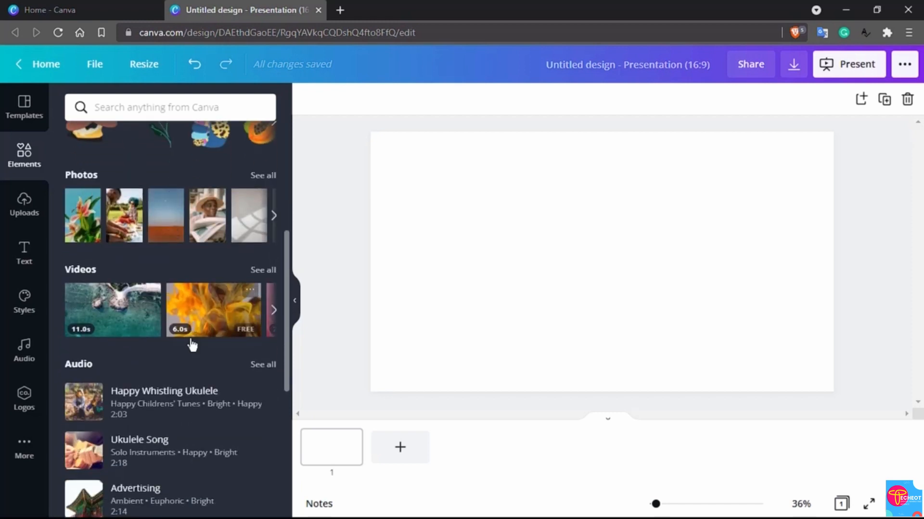
scroll(192, 344, down, 3)
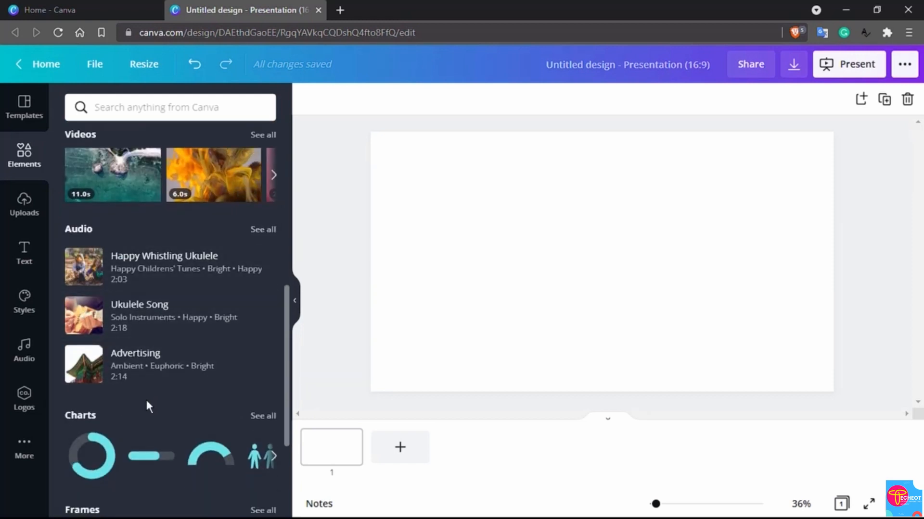
scroll(147, 402, down, 3)
scroll(149, 406, down, 1)
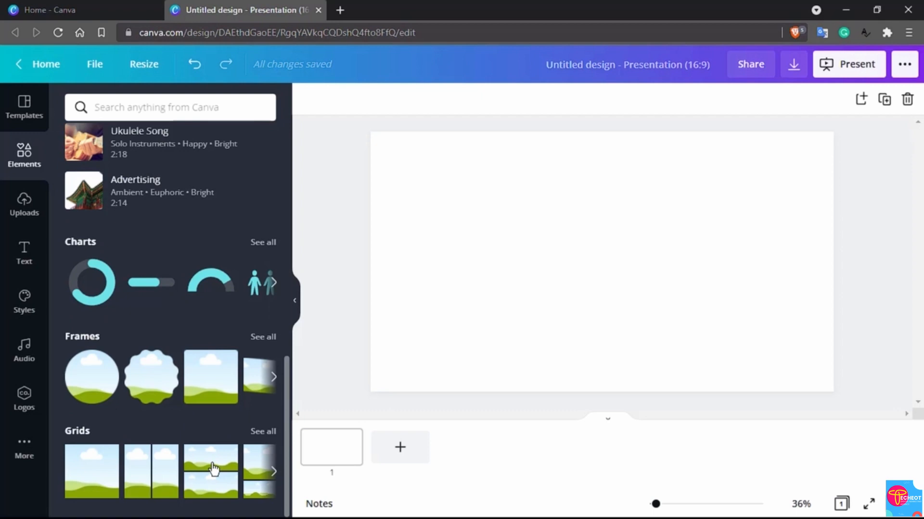
scroll(213, 463, up, 10)
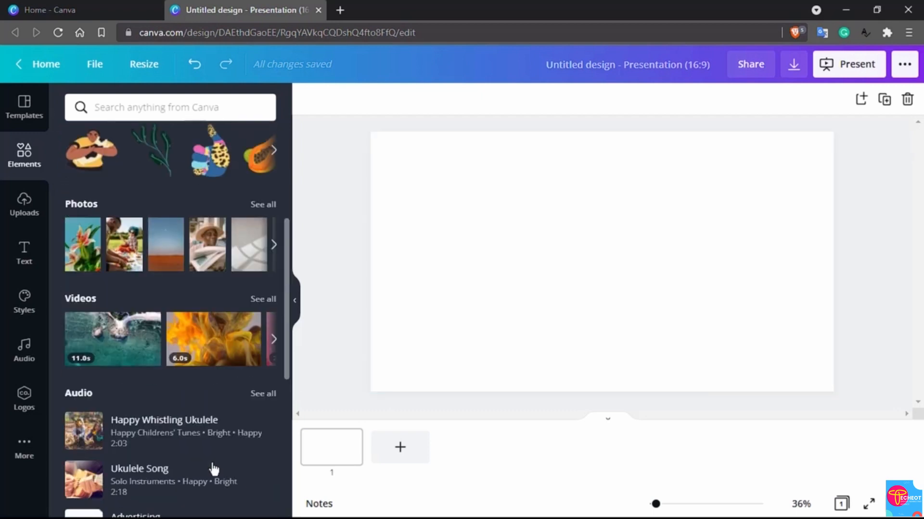
- Search the elements library for "html" and look through the mixed results
scroll(212, 464, up, 3)
click(192, 109)
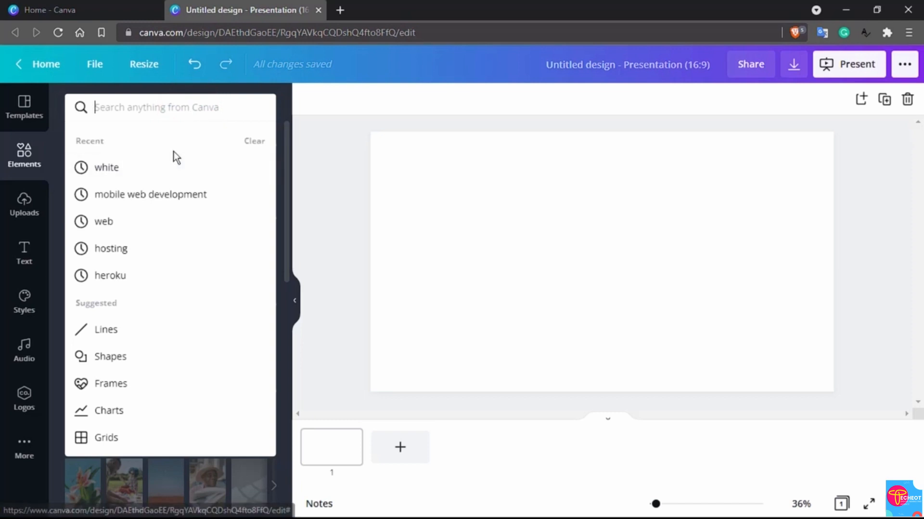
text(html)
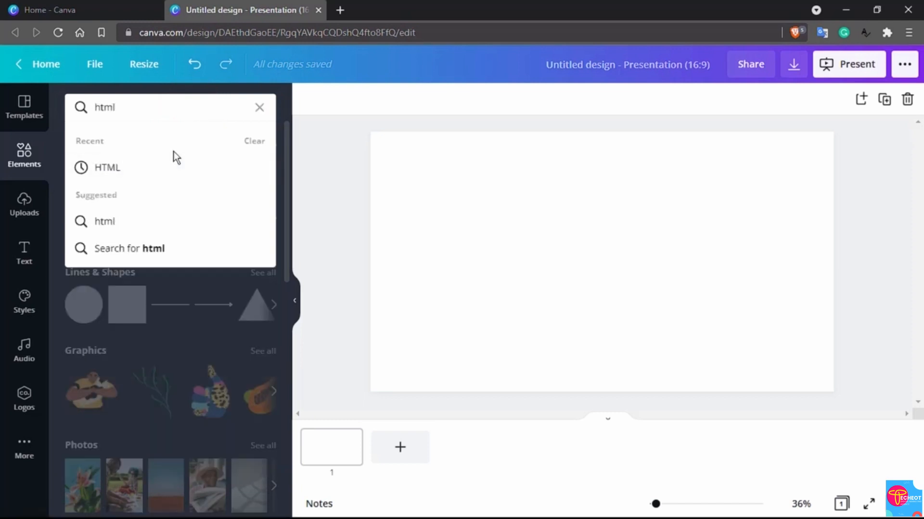
key(Return)
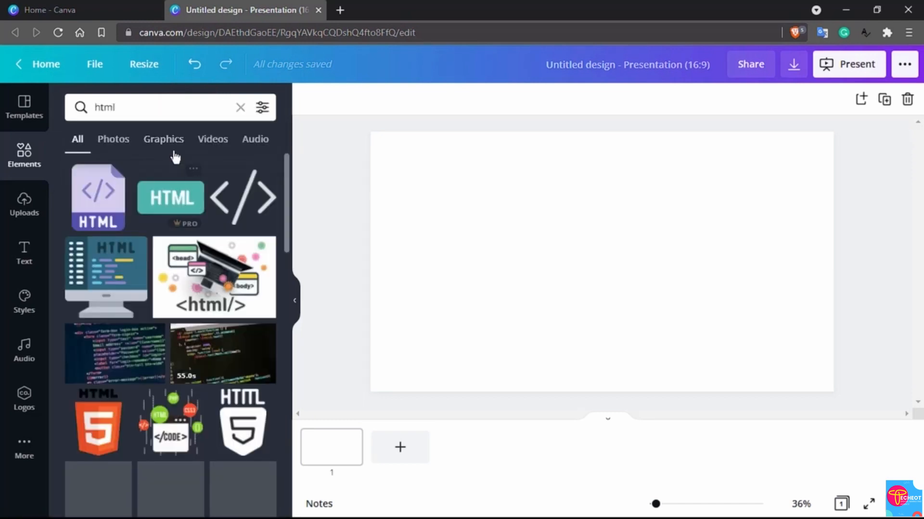
scroll(195, 272, down, 2)
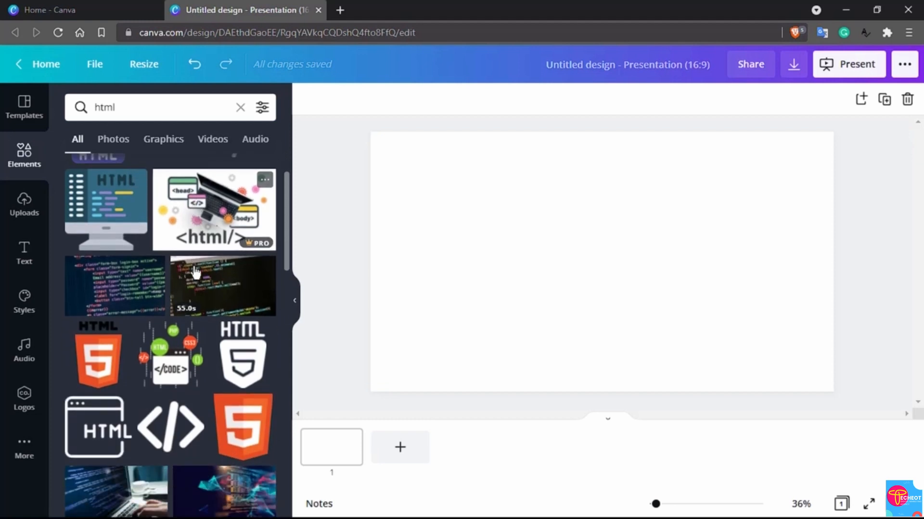
scroll(187, 264, down, 2)
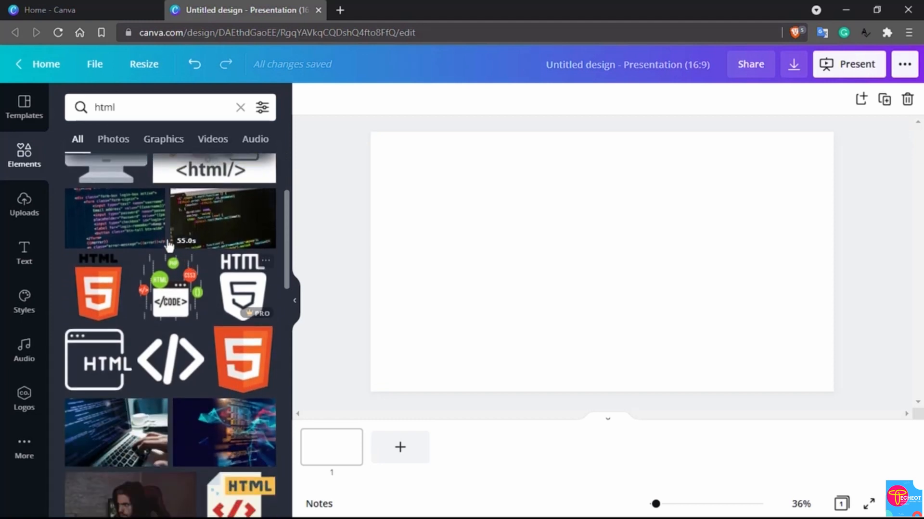
scroll(164, 240, down, 6)
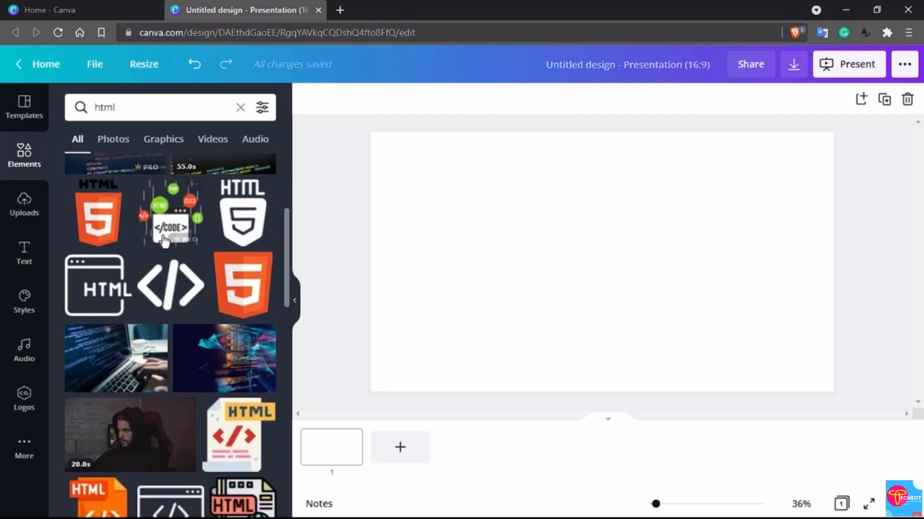
scroll(163, 240, up, 4)
scroll(145, 217, up, 5)
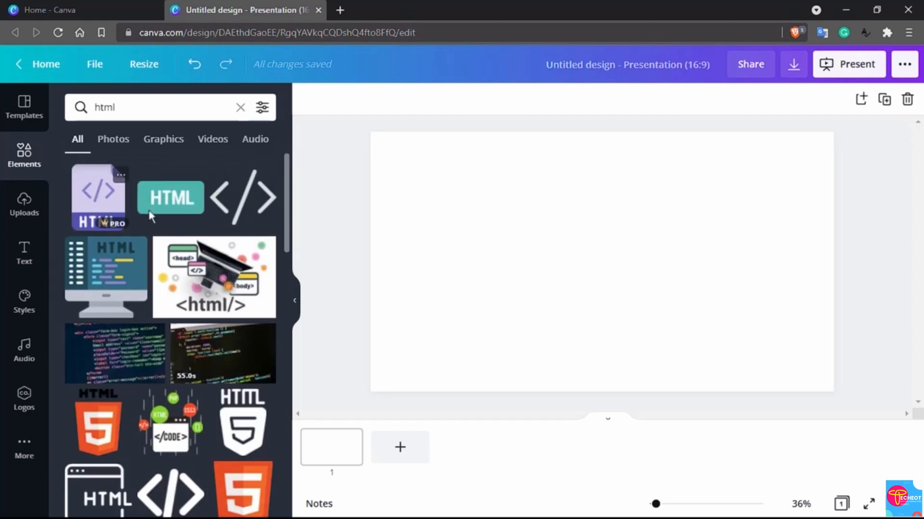
- Review the html results by type across Photos, Graphics, Videos and Audio, return to all types and clear the search
click(114, 142)
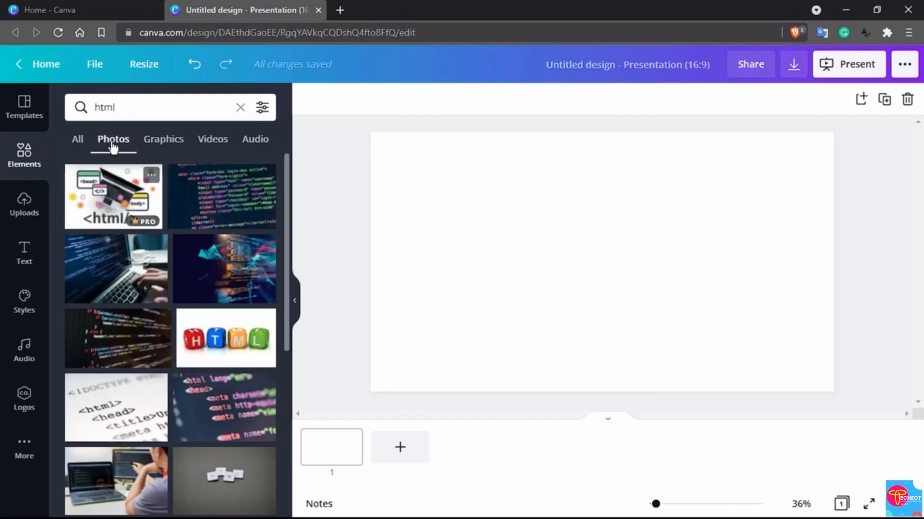
click(165, 141)
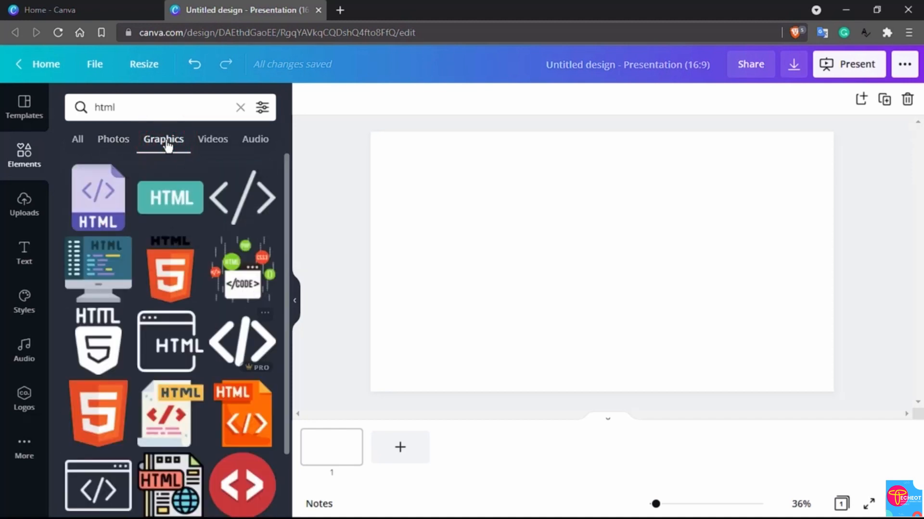
click(225, 140)
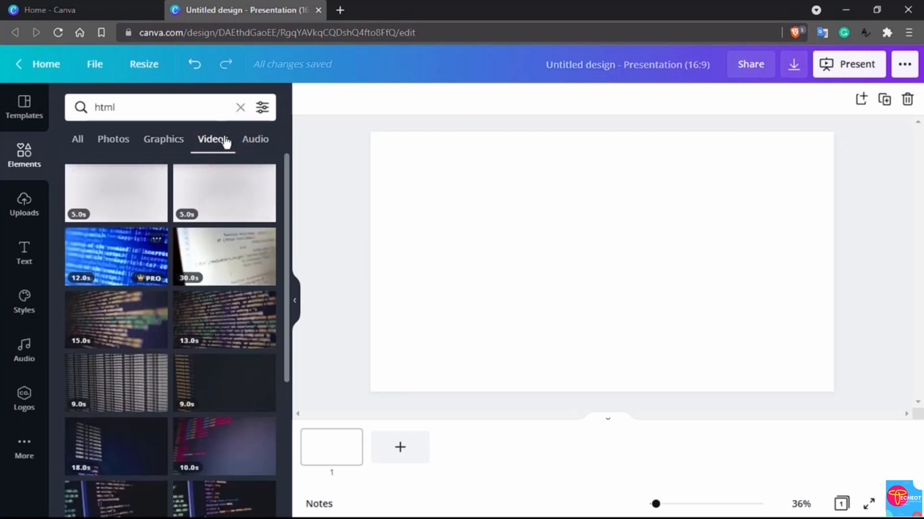
click(265, 140)
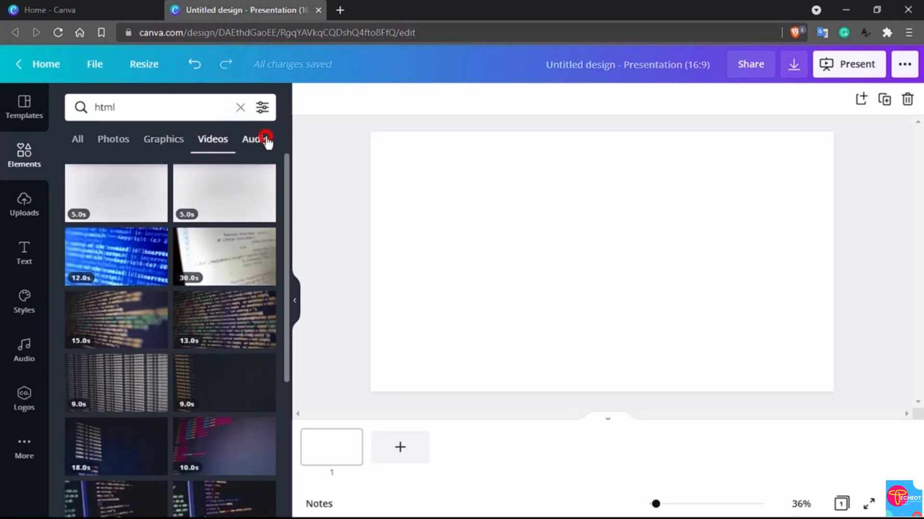
click(90, 139)
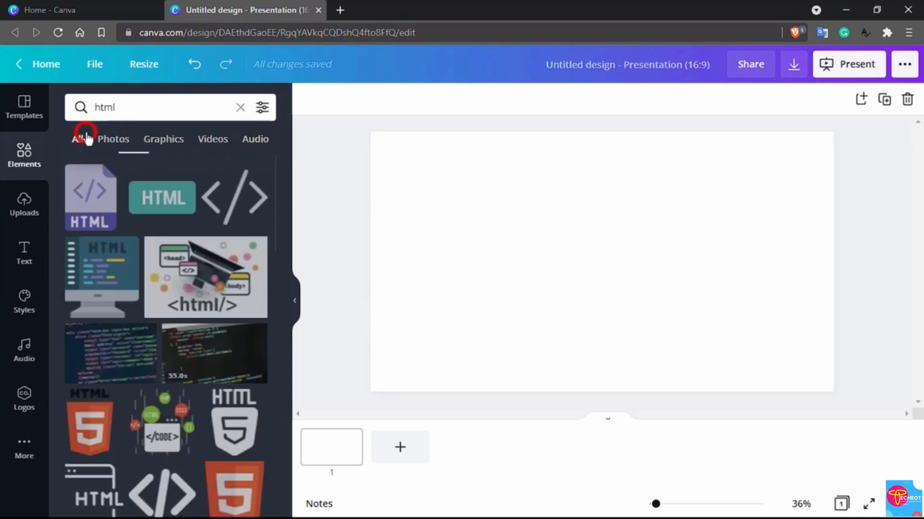
click(135, 104)
click(241, 109)
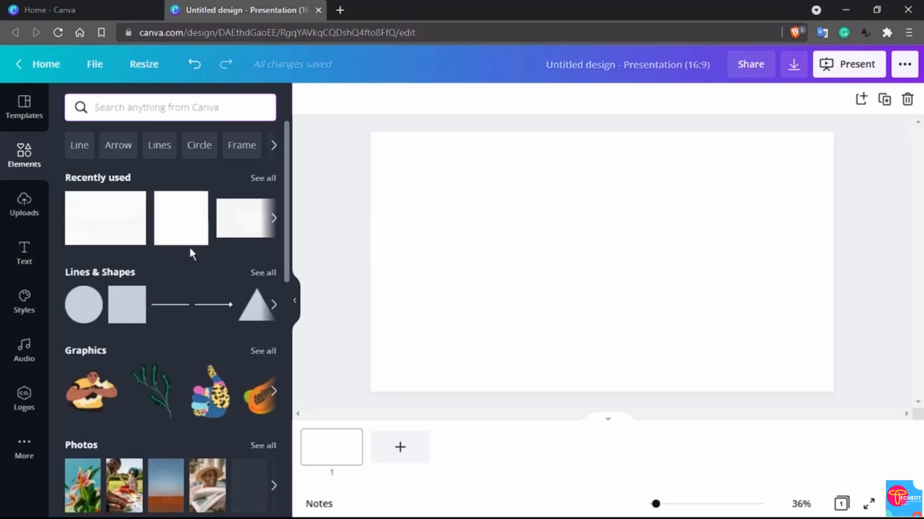
- Browse all grids and fill the blank page with the layout of one large upper cell above two small cells
scroll(182, 290, down, 5)
scroll(183, 291, down, 6)
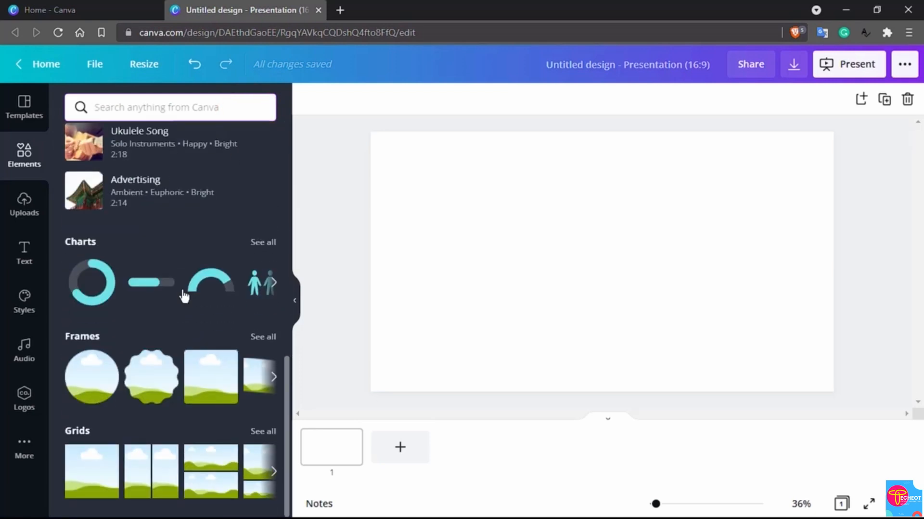
click(270, 431)
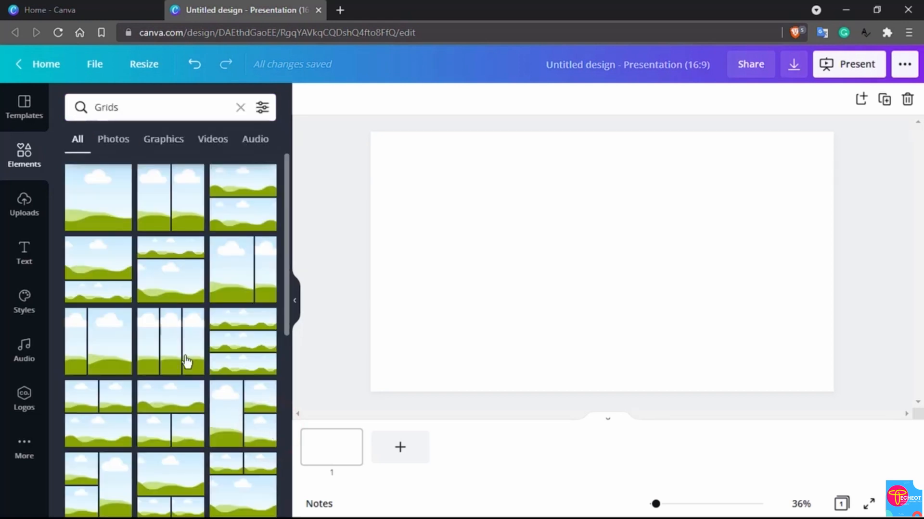
scroll(187, 362, down, 3)
scroll(187, 362, down, 5)
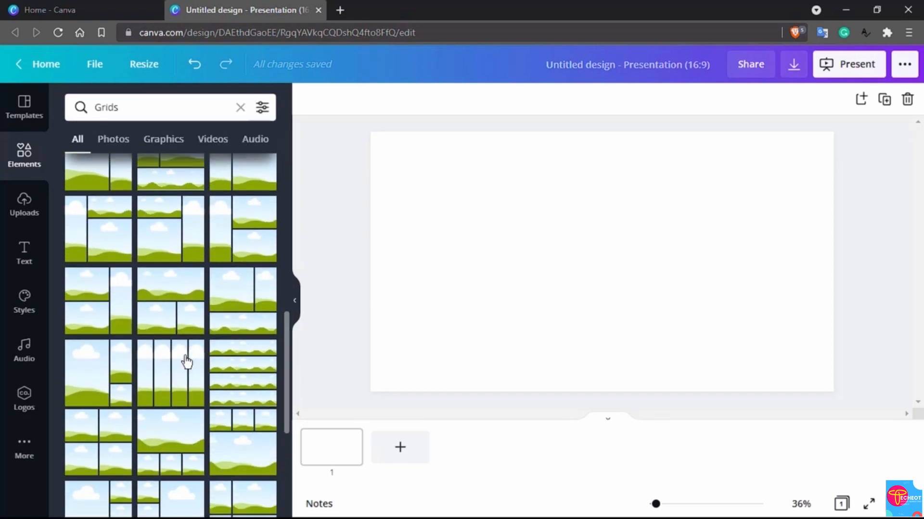
scroll(187, 362, down, 3)
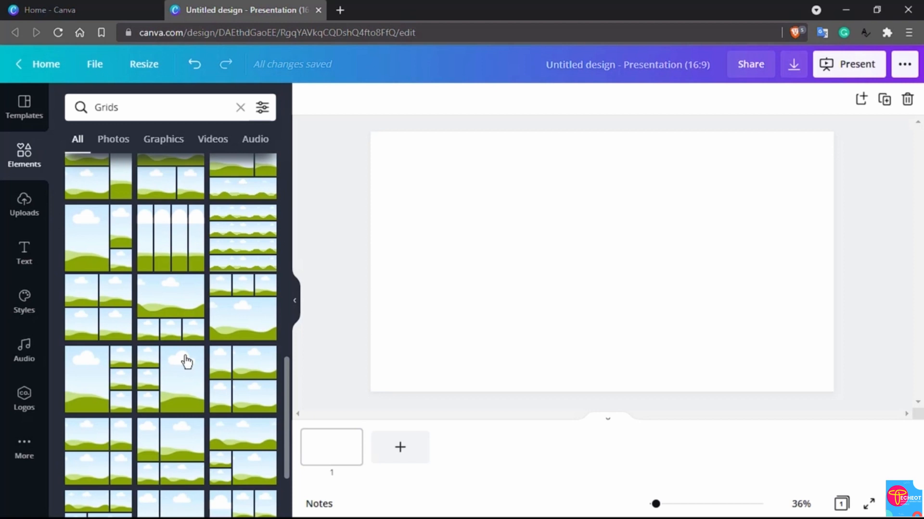
scroll(187, 361, up, 8)
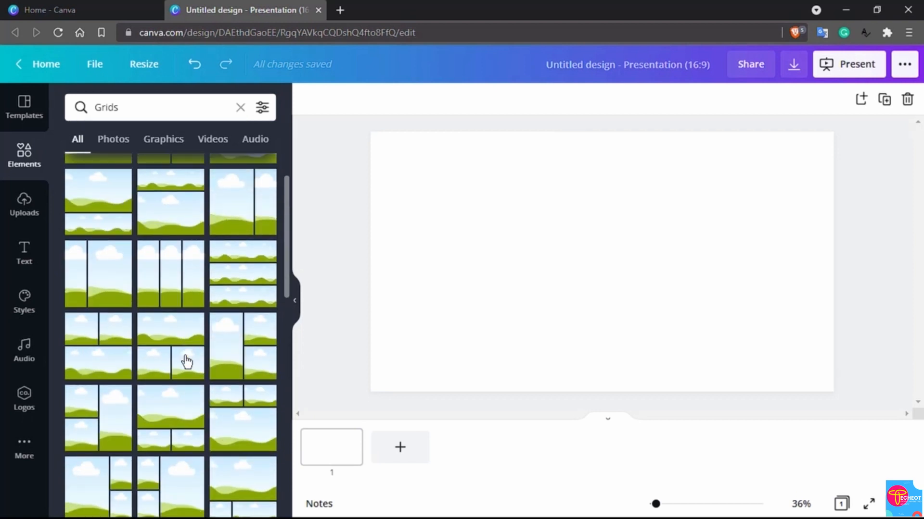
scroll(181, 346, down, 2)
drag(175, 331, 591, 222)
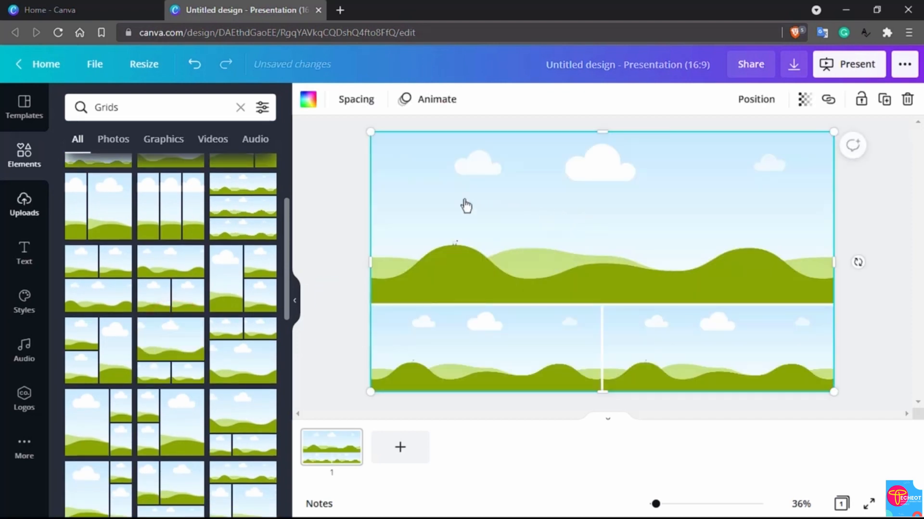
- Fill the grid's large cell with the lakeside photo of three women dancing and its lower-left cell with the woman reading beside a dog
click(33, 150)
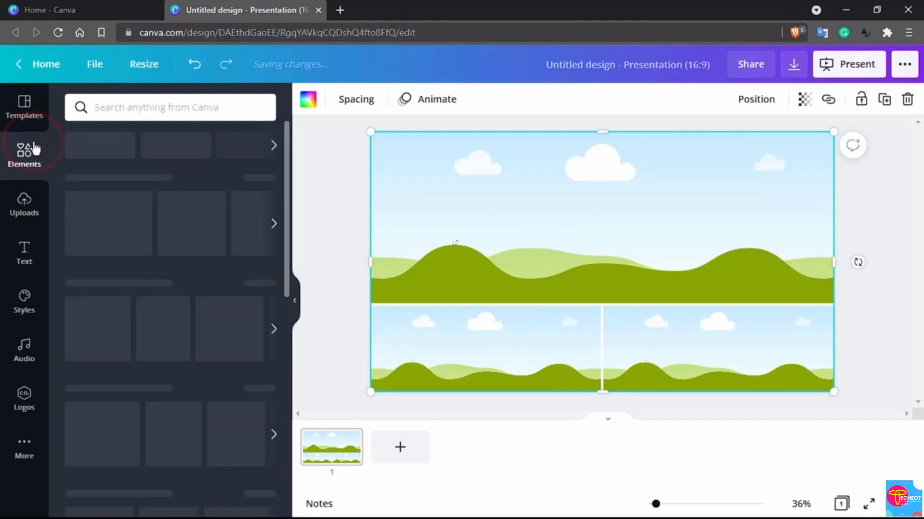
scroll(111, 331, down, 3)
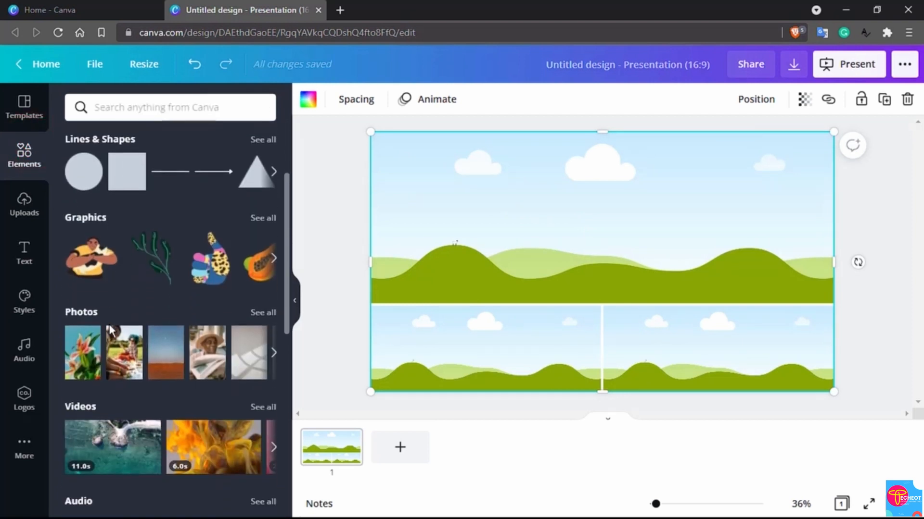
click(260, 311)
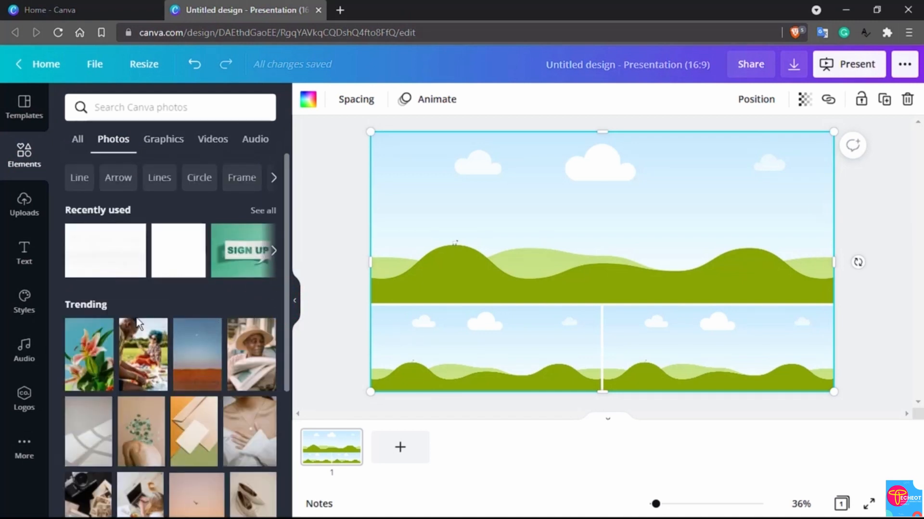
scroll(137, 317, down, 2)
scroll(137, 317, up, 2)
scroll(137, 319, down, 8)
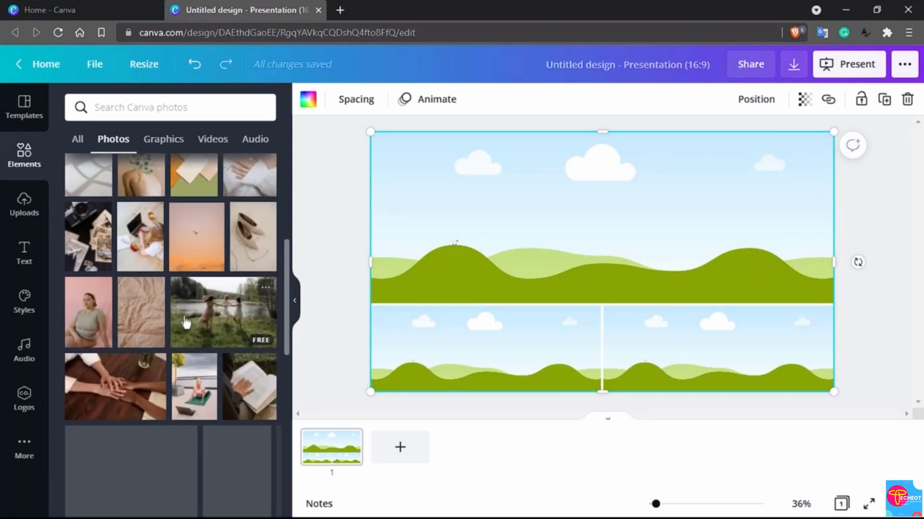
click(221, 317)
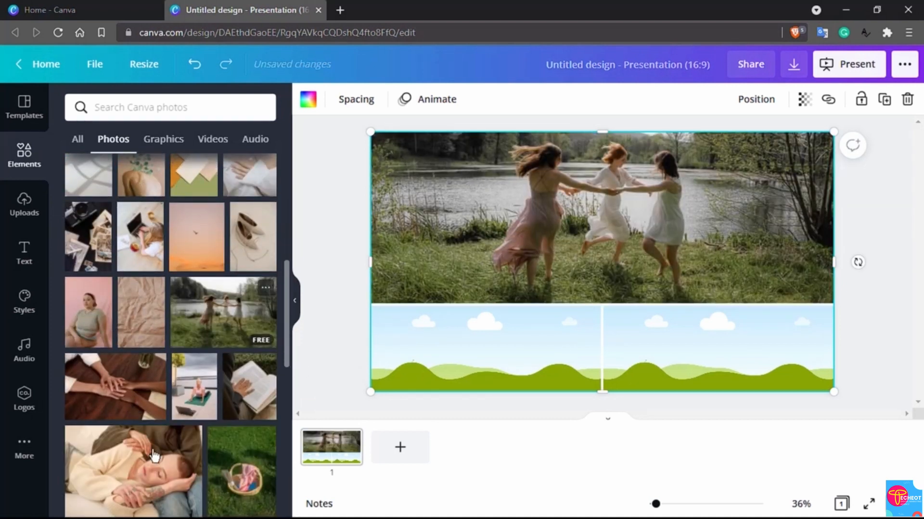
scroll(153, 454, down, 6)
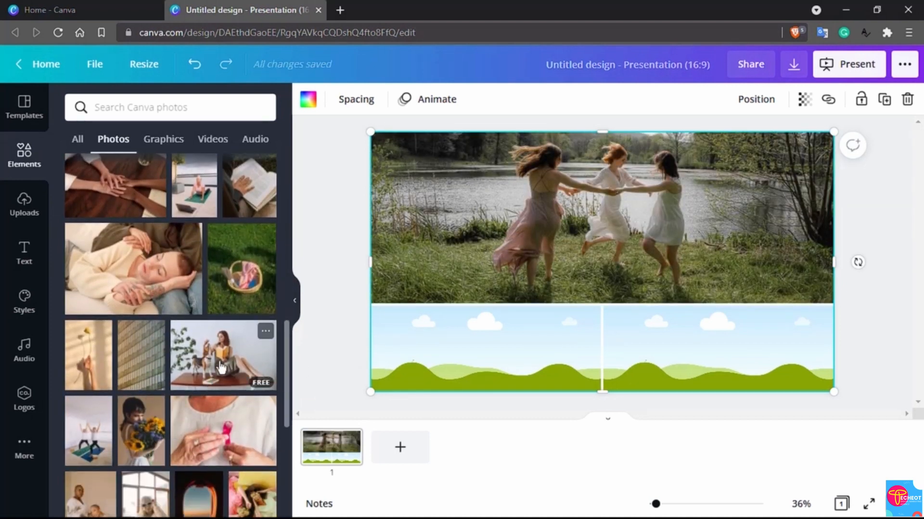
drag(219, 360, 517, 362)
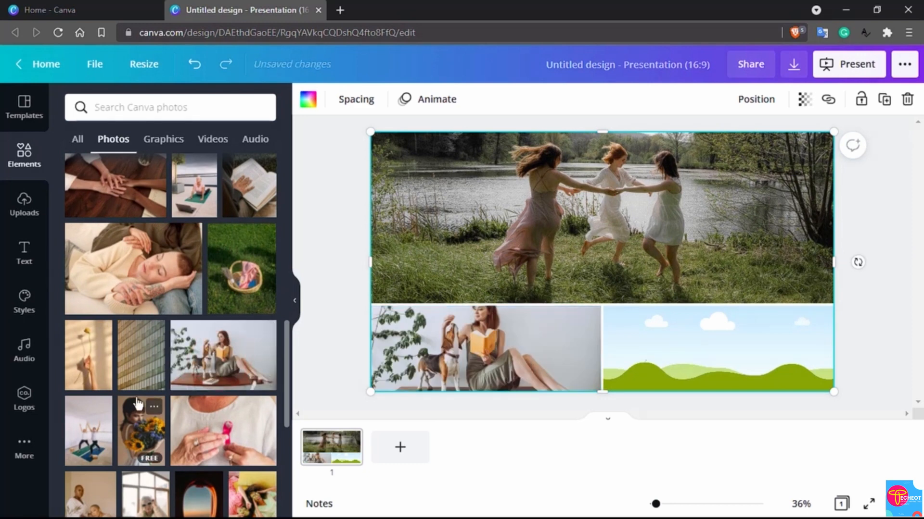
- Fill the grid's lower-right cell with the stock photo of four friends in patterned shirts leaning together
scroll(140, 402, down, 4)
scroll(137, 404, down, 2)
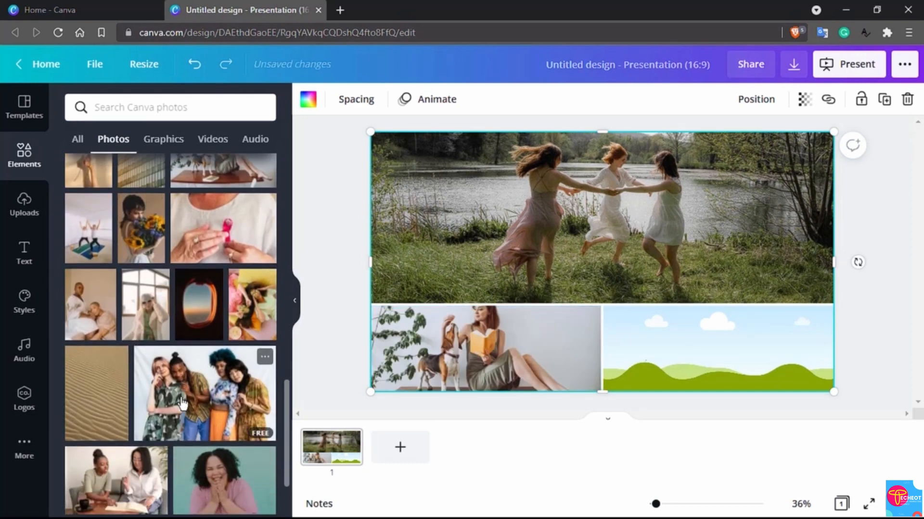
scroll(182, 404, down, 3)
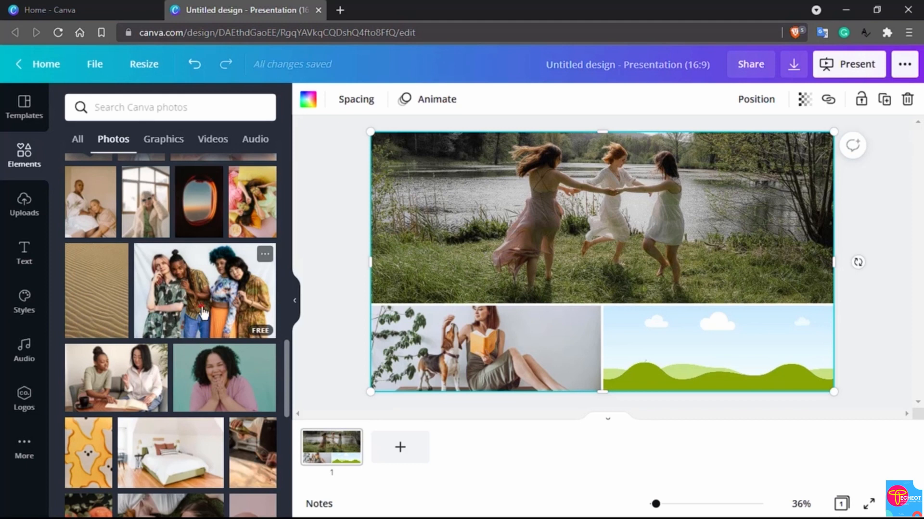
drag(204, 313, 726, 356)
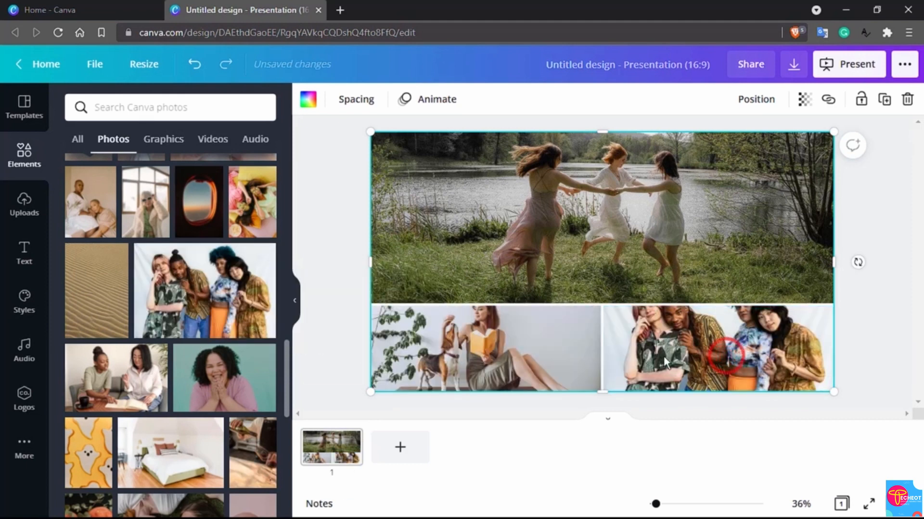
- Reposition the reading woman's photo downward within its lower-left cell so her whole head shows
drag(664, 359, 587, 359)
drag(519, 230, 596, 230)
double_click(509, 336)
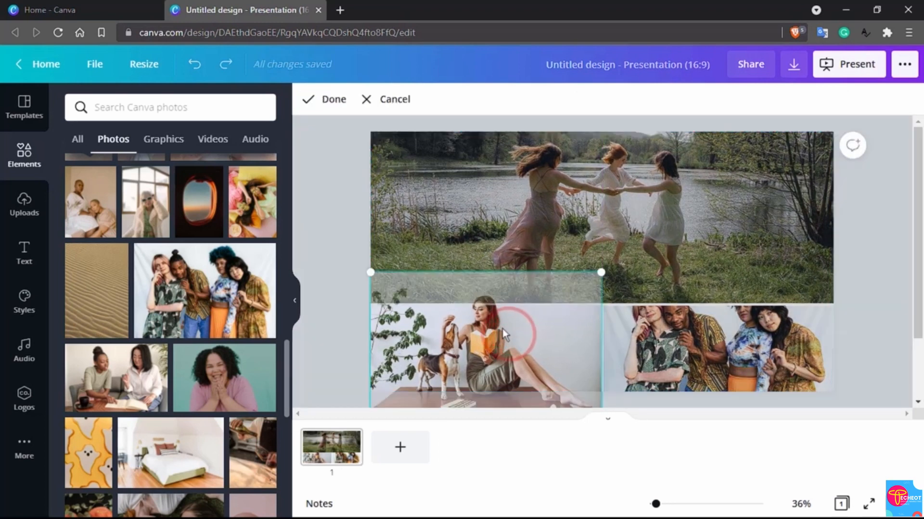
drag(497, 323, 501, 354)
click(547, 219)
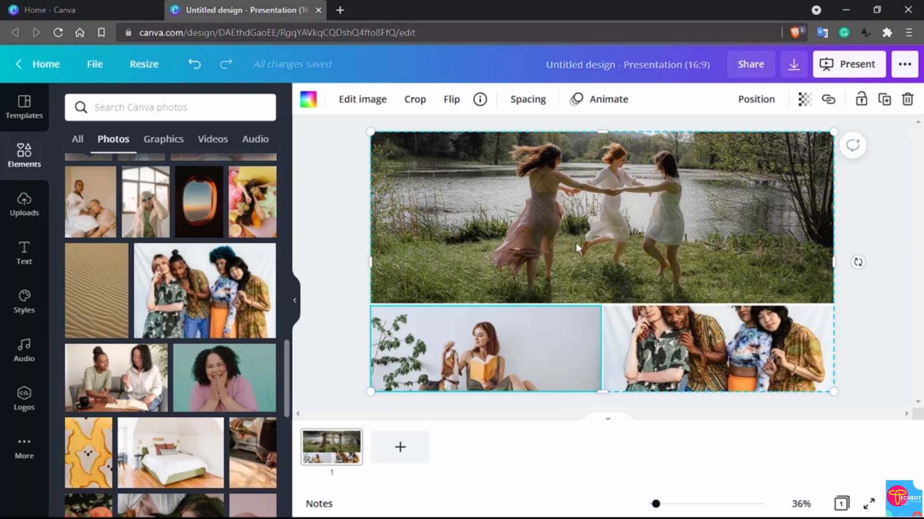
- Shift the four friends' photo down inside the lower-right cell so that all their heads are in view
double_click(705, 351)
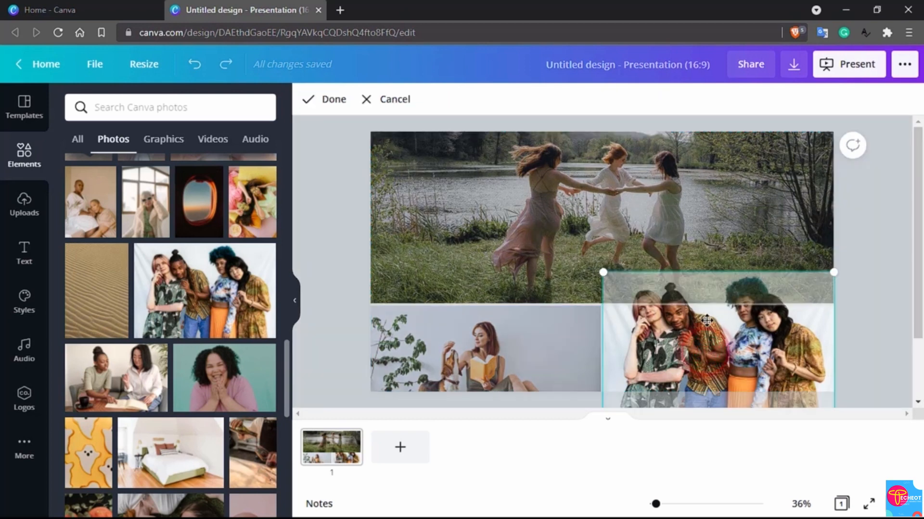
drag(702, 318, 705, 355)
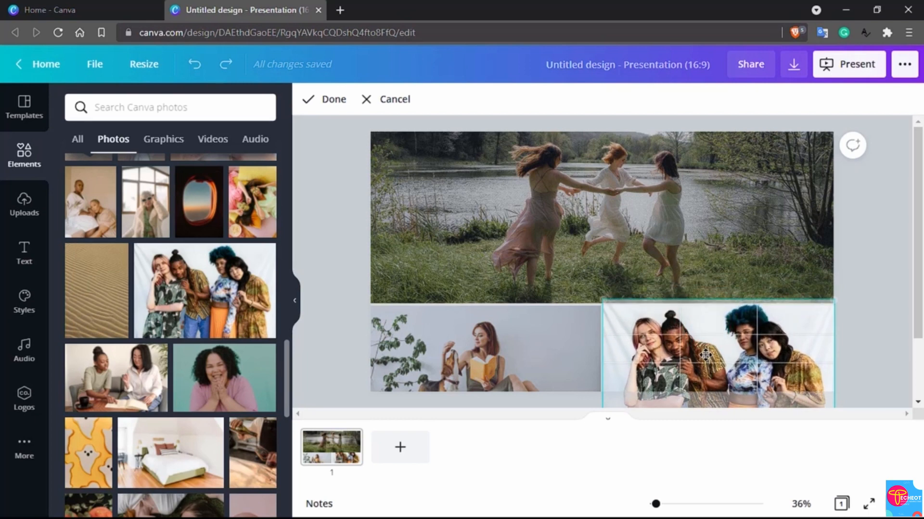
click(711, 249)
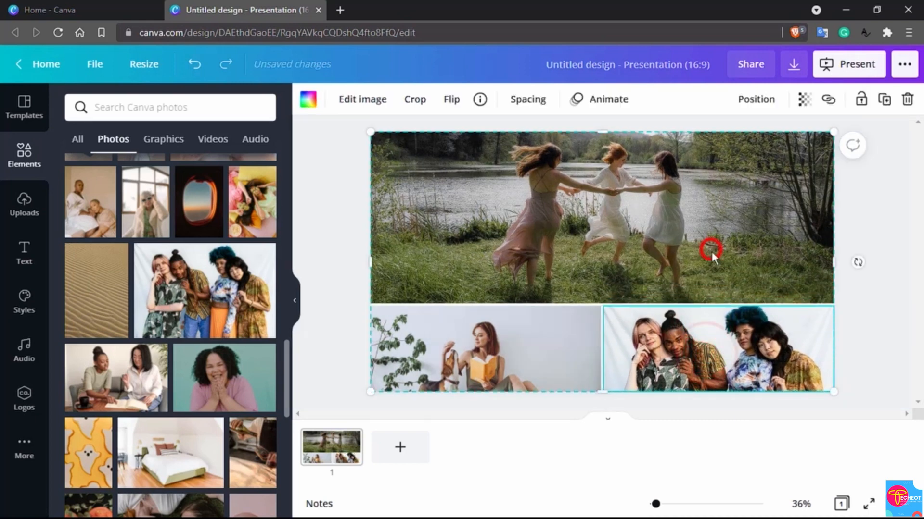
double_click(739, 349)
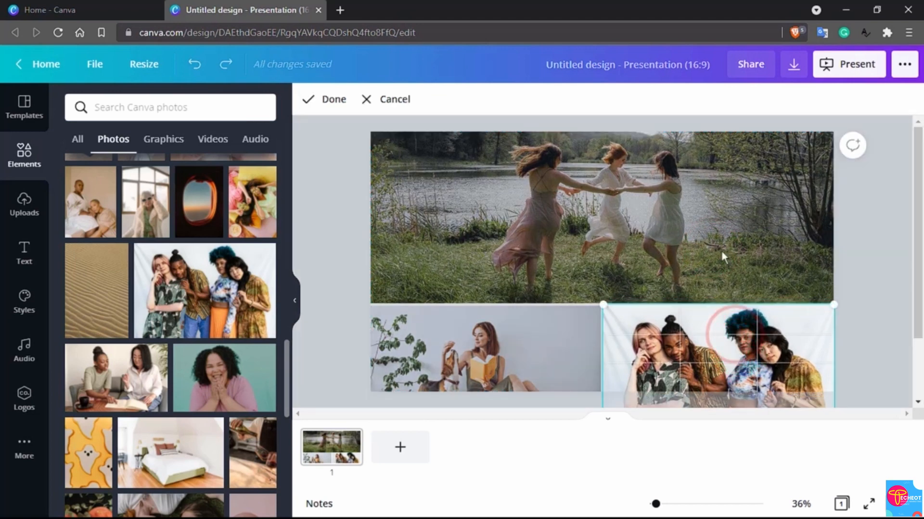
click(720, 245)
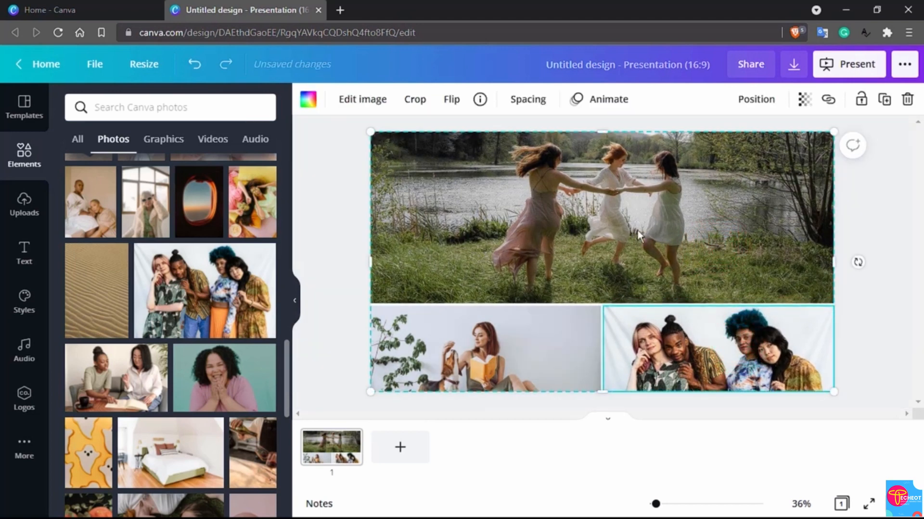
- Move the lakeside photo slightly down within the large upper cell to reveal the sky above the trees
double_click(587, 221)
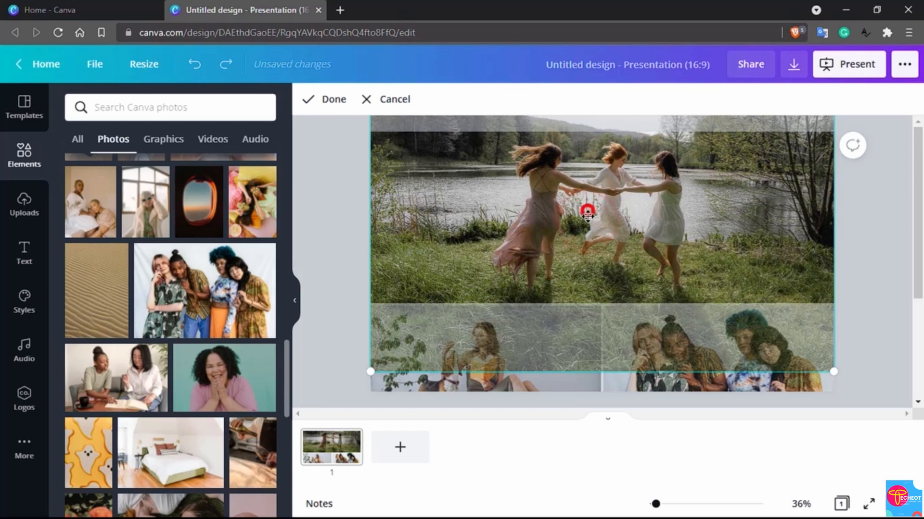
drag(587, 221, 588, 230)
click(587, 228)
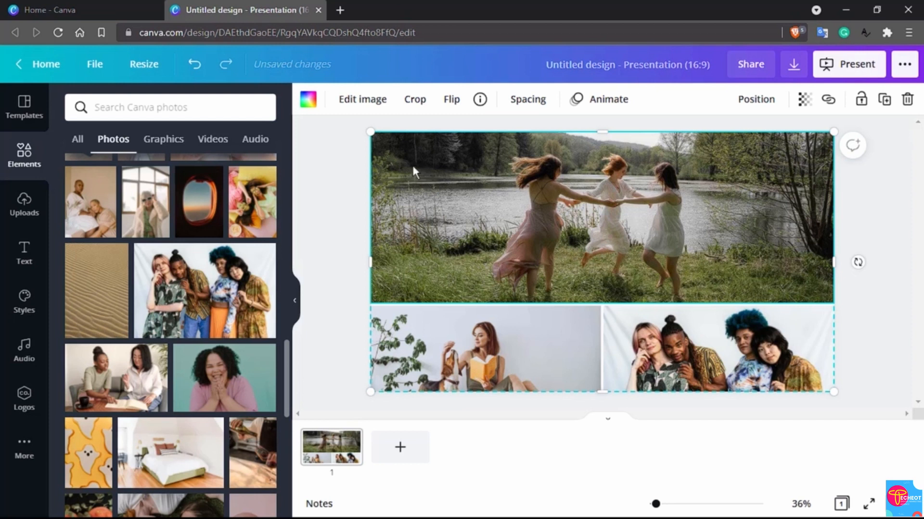
- Try replacing the large cell's photo with the palette's dark red, followed by the default coral red
click(308, 100)
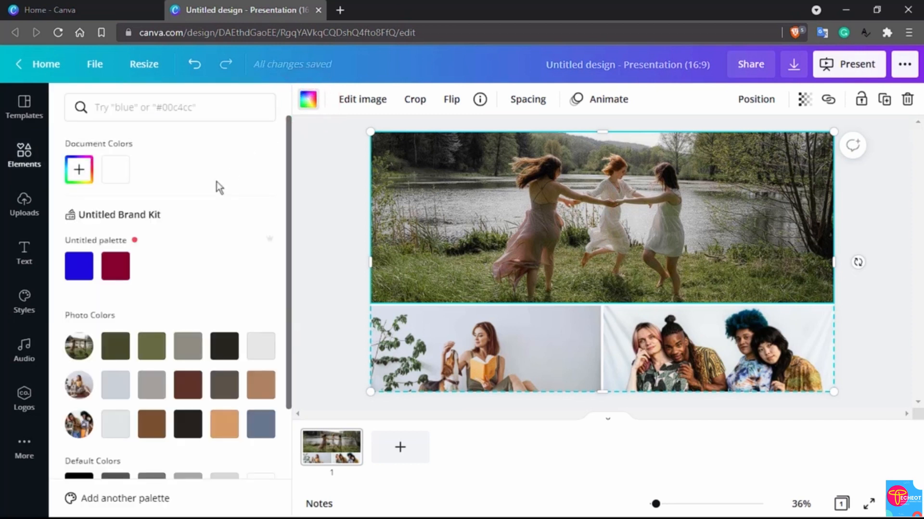
click(126, 267)
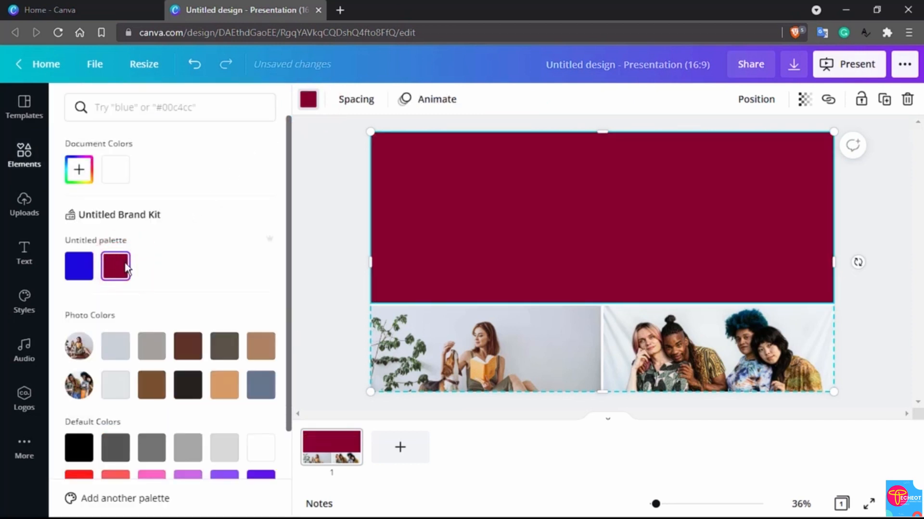
scroll(126, 267, down, 2)
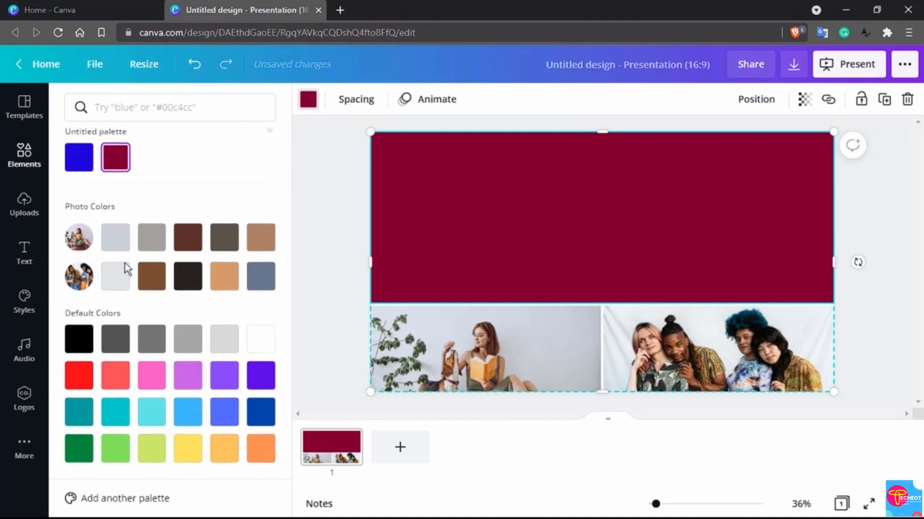
click(120, 374)
click(81, 278)
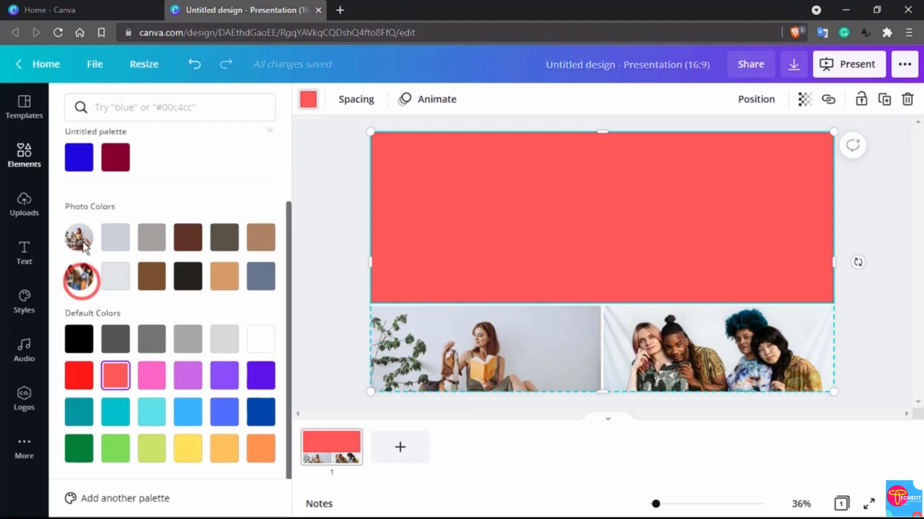
click(84, 240)
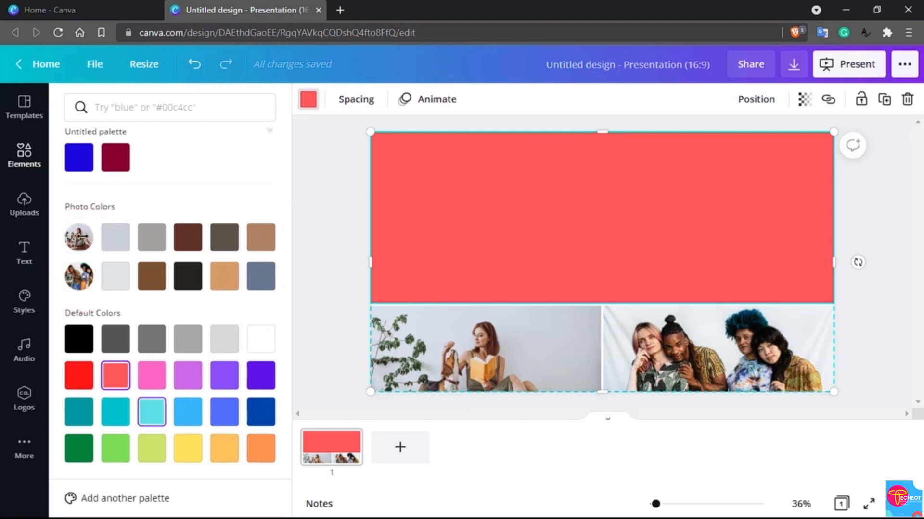
- Try a grid spacing of 100, and reduce it to 25
click(356, 104)
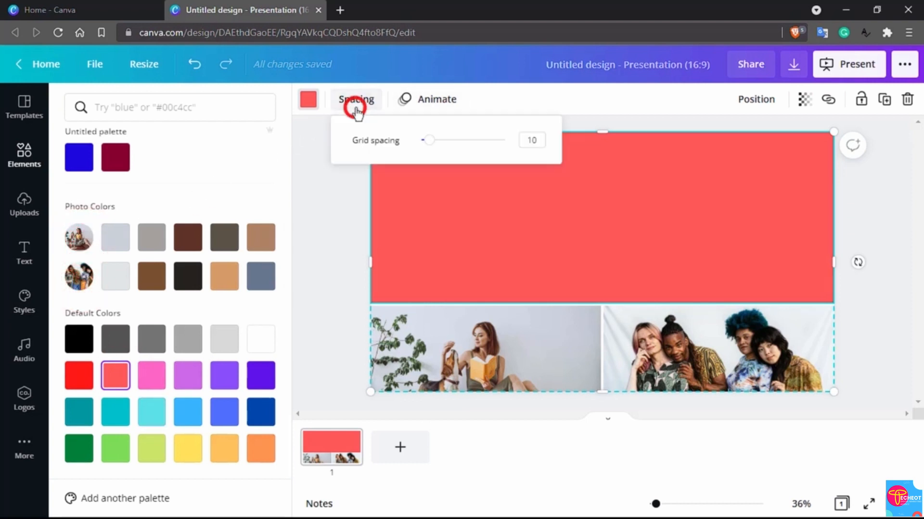
drag(429, 143, 518, 146)
click(580, 146)
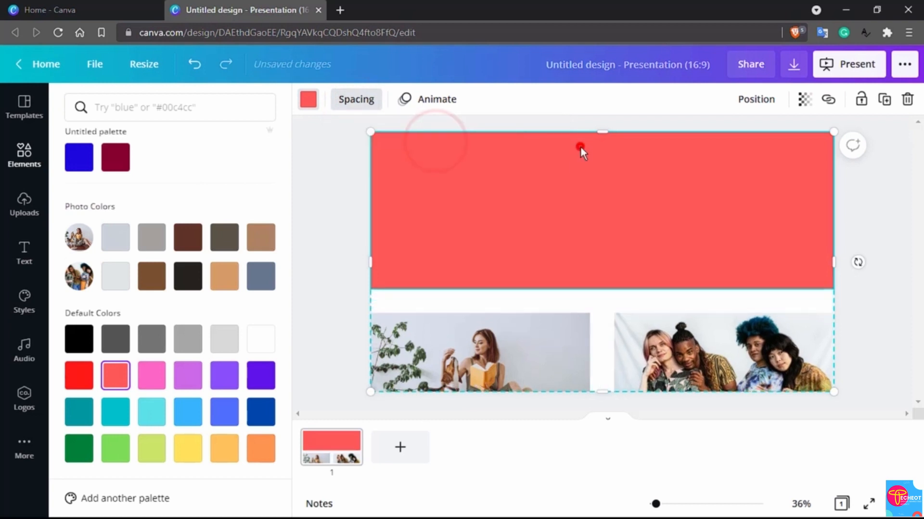
click(348, 99)
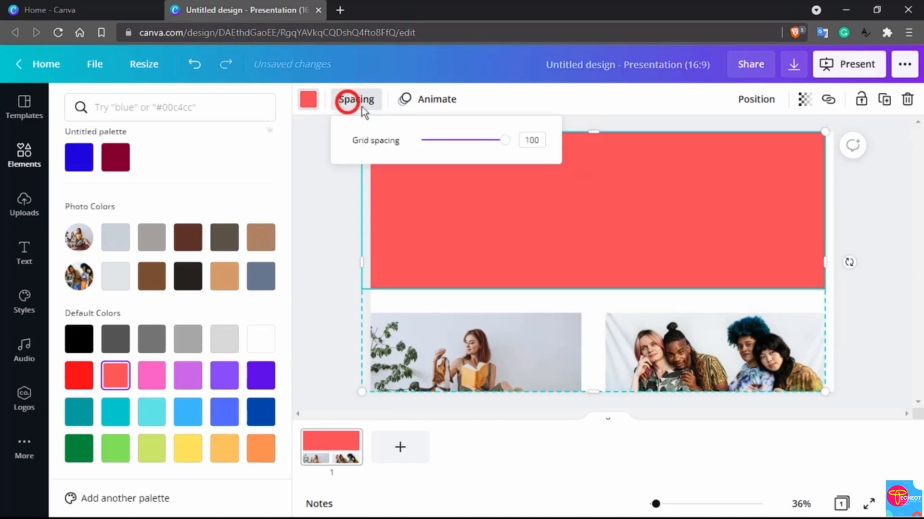
drag(476, 143, 443, 154)
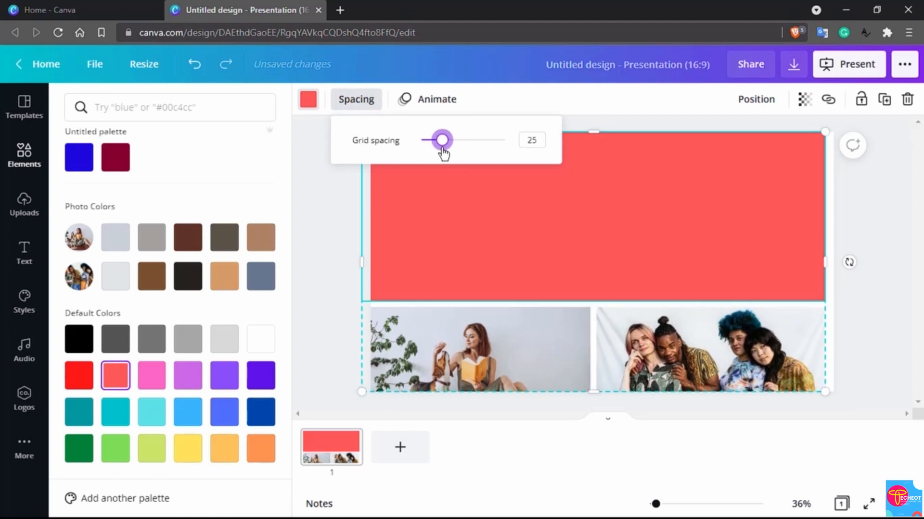
click(307, 211)
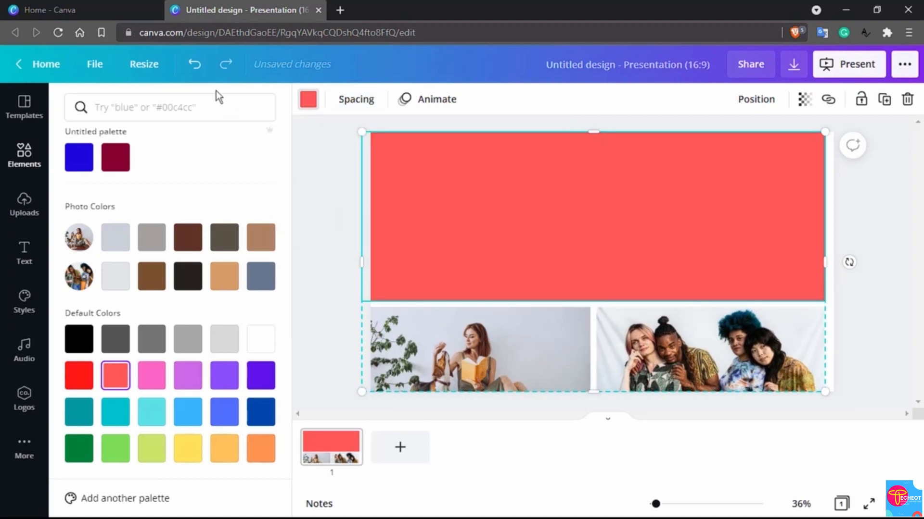
- Undo the grid's spacing and colour changes back to the lakeside photo in the large cell
click(201, 72)
click(201, 72)
click(201, 73)
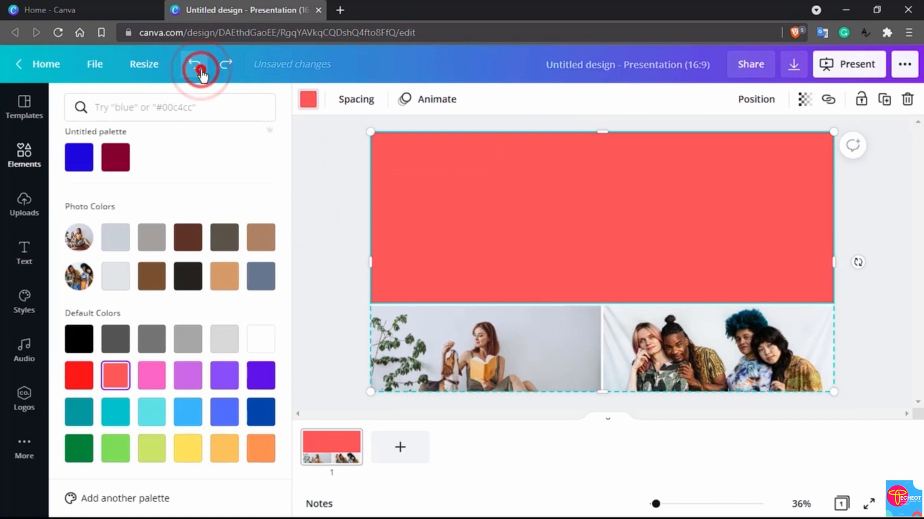
click(202, 72)
click(202, 72)
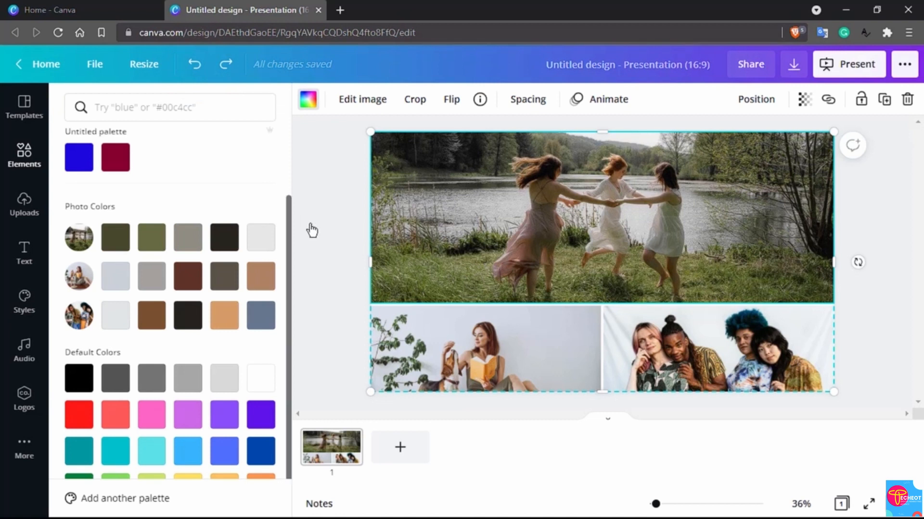
- Return to the elements library and add a second blank page to the presentation
click(31, 154)
click(31, 155)
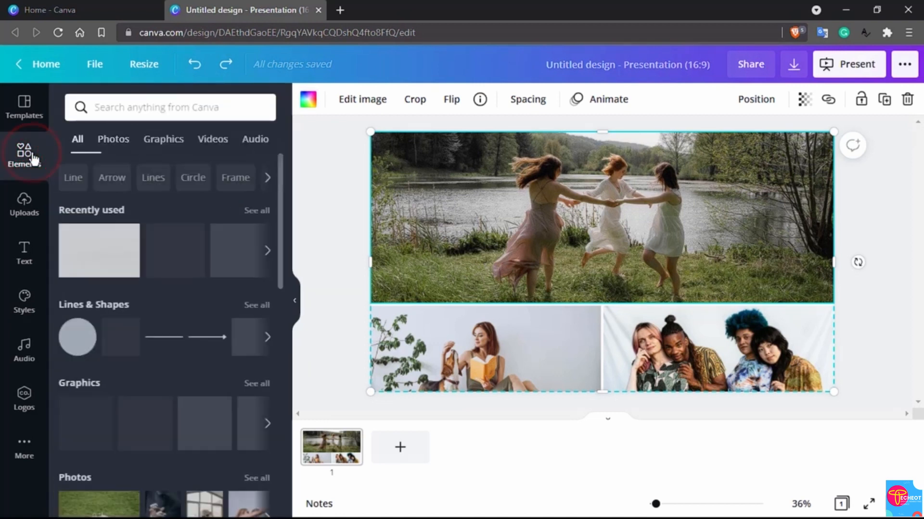
click(412, 451)
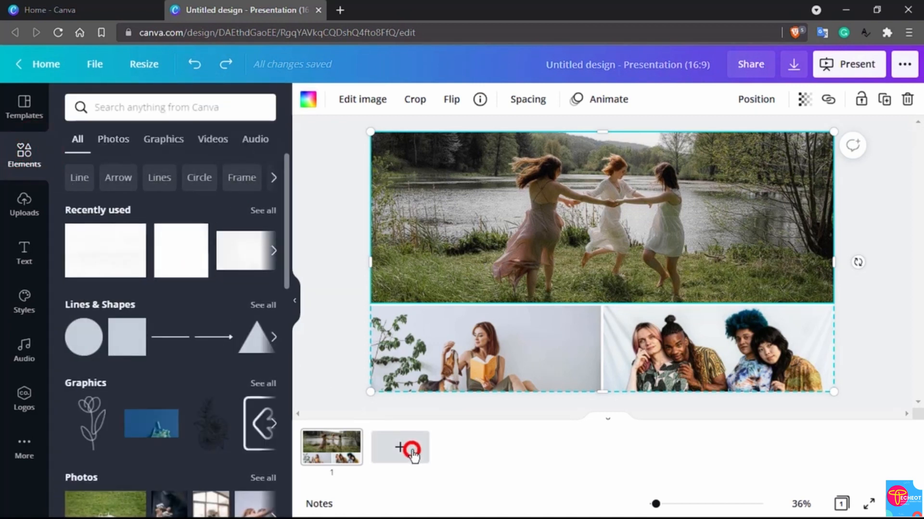
- Browse all frames and place the black film strip frame with three openings on the second page
scroll(150, 459, down, 10)
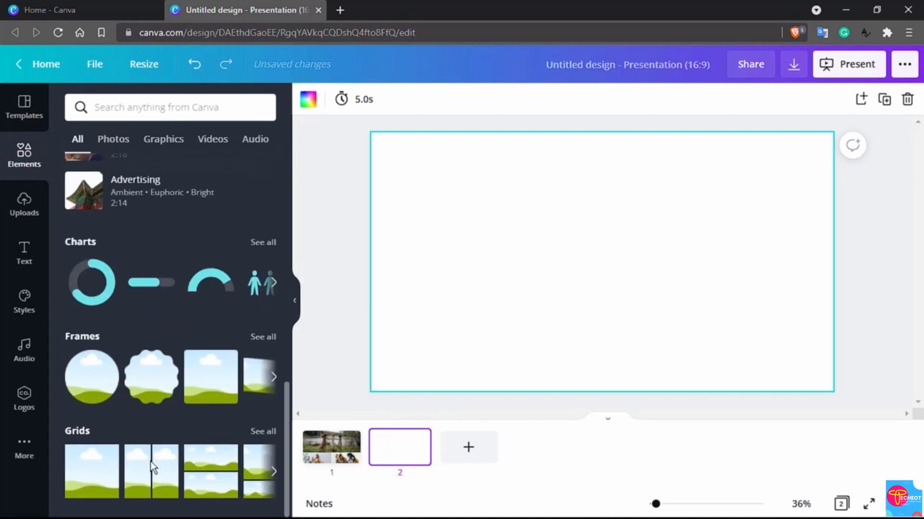
click(255, 339)
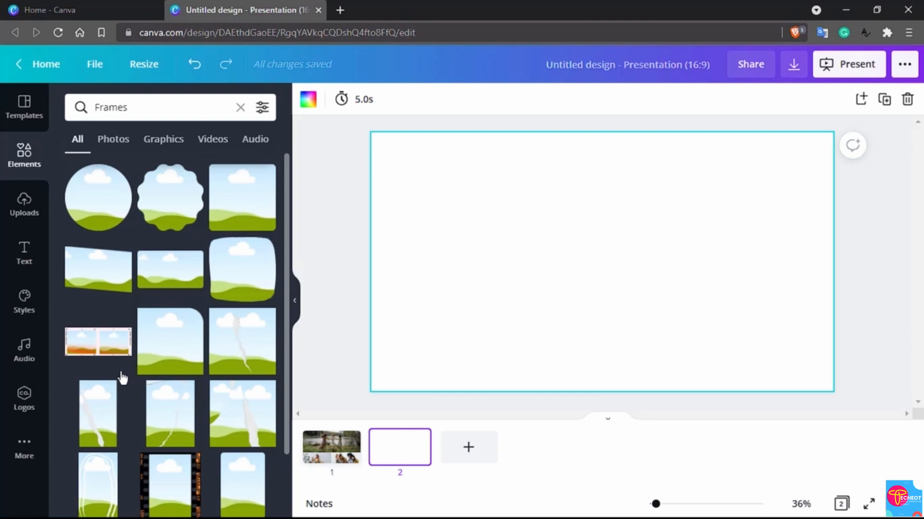
scroll(121, 377, down, 5)
scroll(209, 366, down, 2)
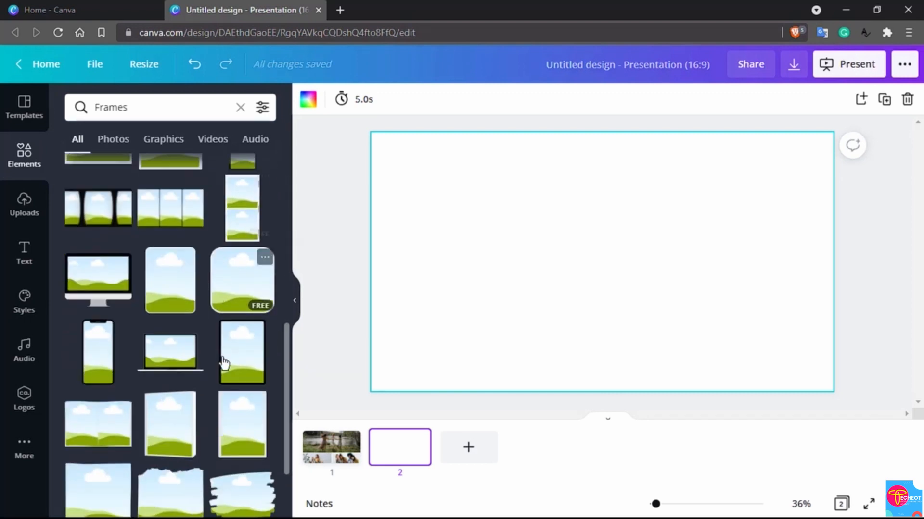
drag(98, 293, 495, 214)
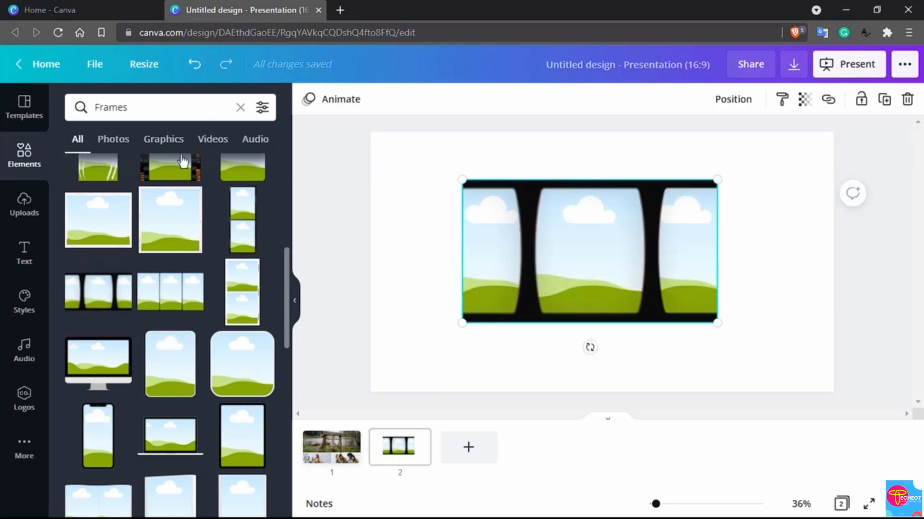
- Show all stock photos and fill the film strip frame's middle opening with the trending pink lily photo
click(113, 143)
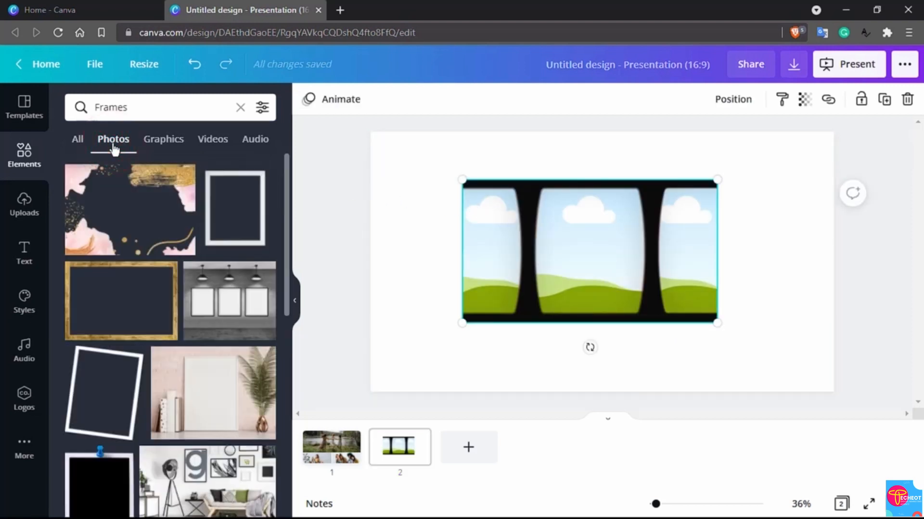
click(29, 159)
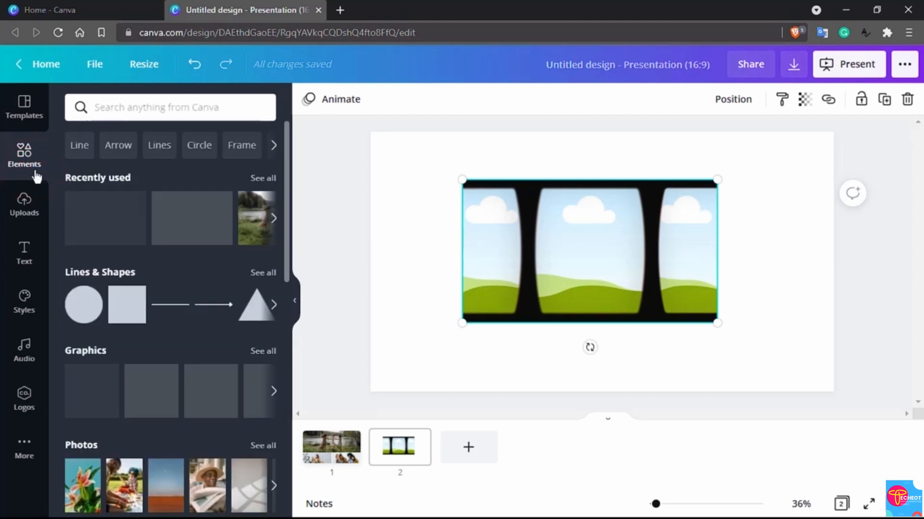
scroll(109, 220, down, 3)
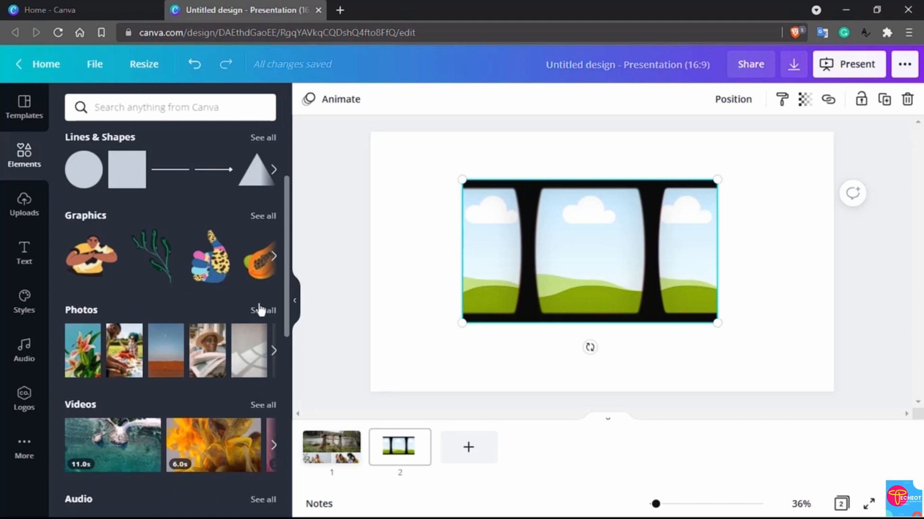
click(264, 311)
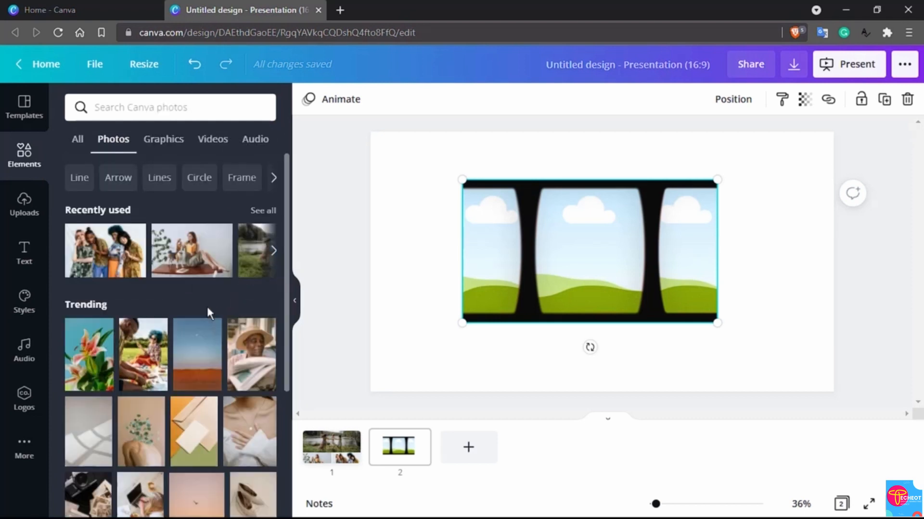
scroll(206, 307, down, 3)
drag(105, 236, 601, 247)
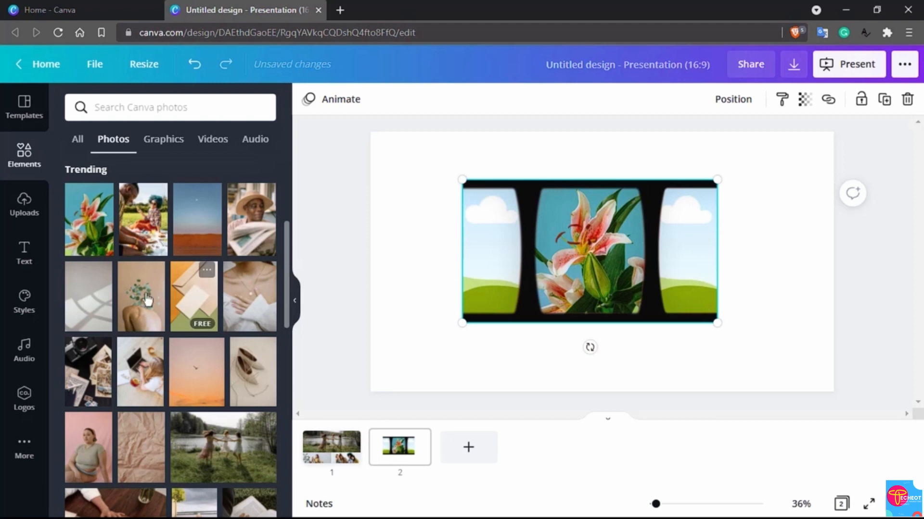
- Fill the film strip's left opening with the eucalyptus bare-back photo and its right opening with the orange sunset bird photo
drag(140, 294, 476, 255)
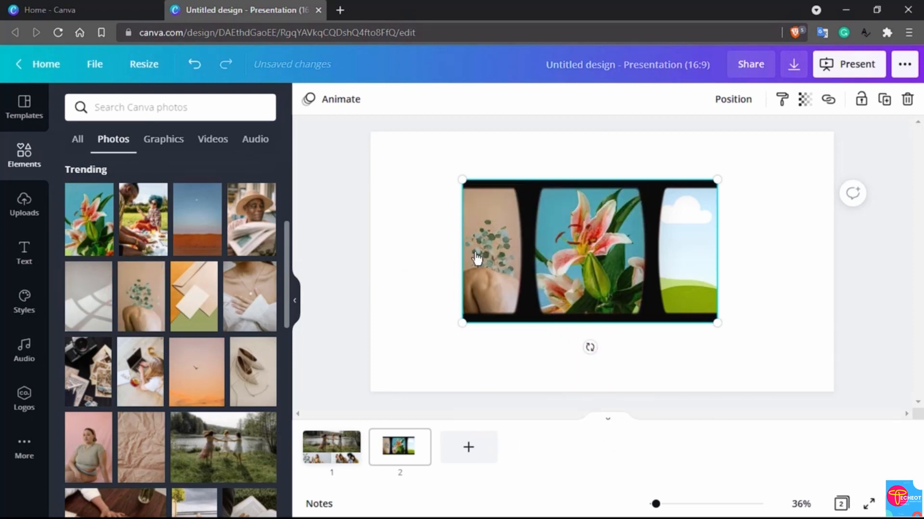
drag(202, 380, 694, 265)
double_click(689, 258)
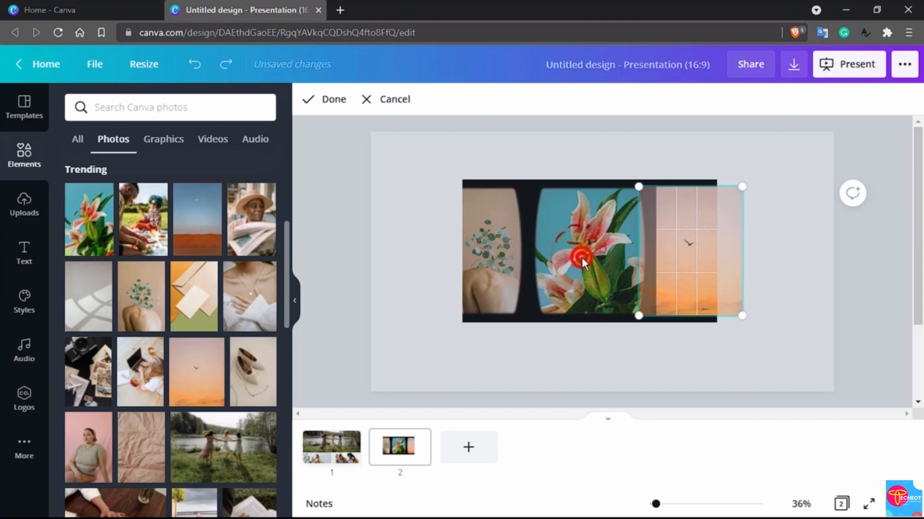
click(666, 419)
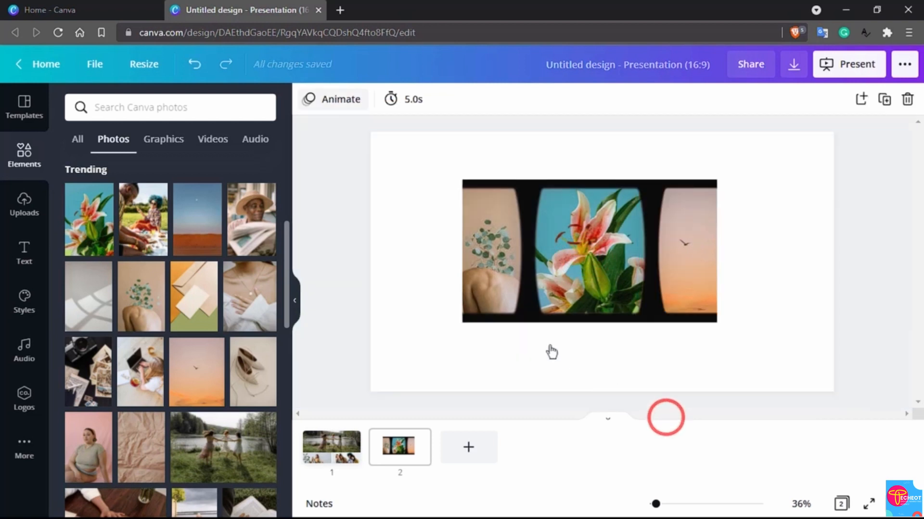
- Enlarge the lily photo inside the film strip's middle opening and reposition it so the main bloom fills the opening
click(378, 241)
click(593, 238)
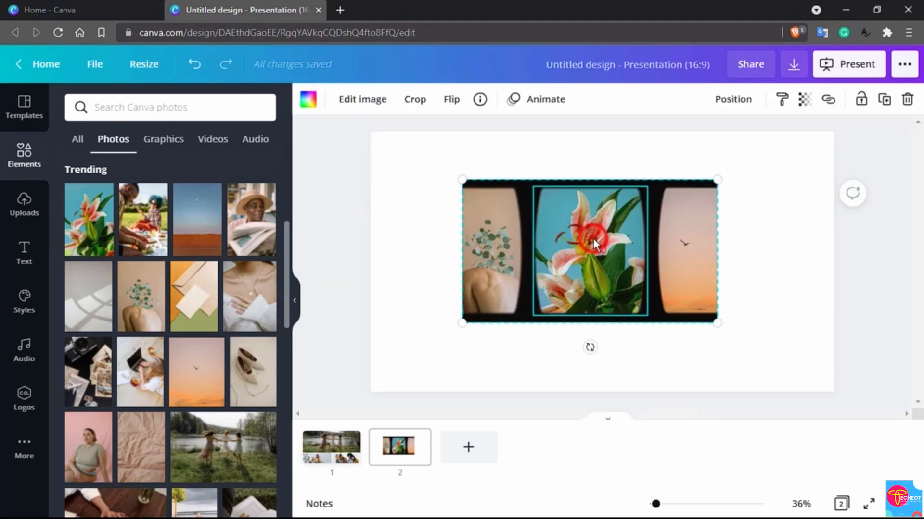
double_click(593, 239)
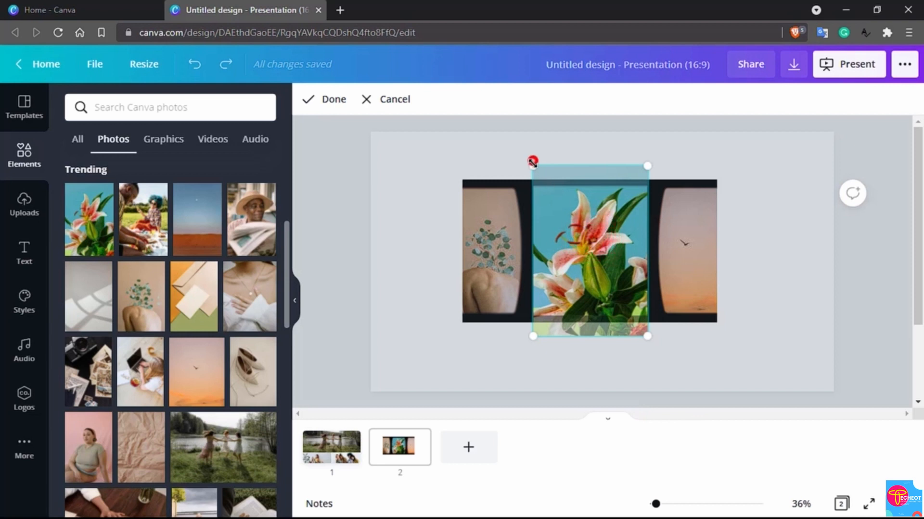
drag(532, 163, 542, 168)
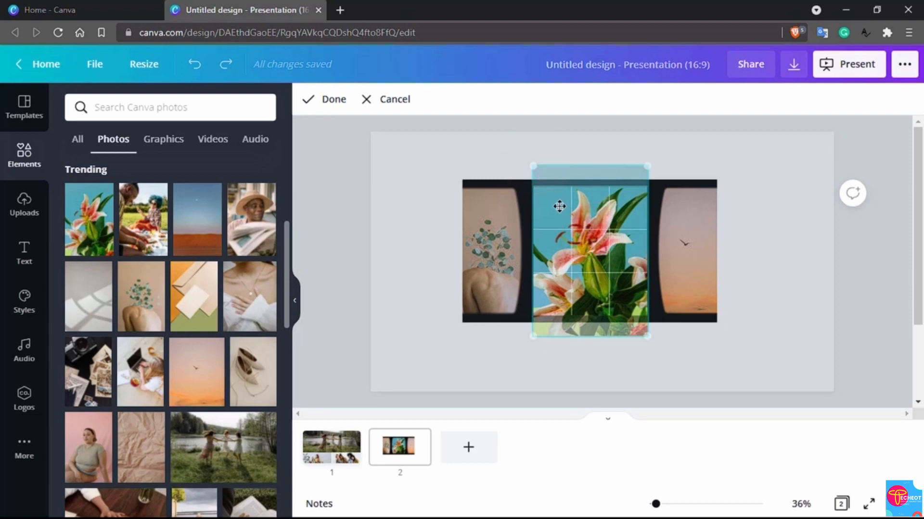
click(649, 338)
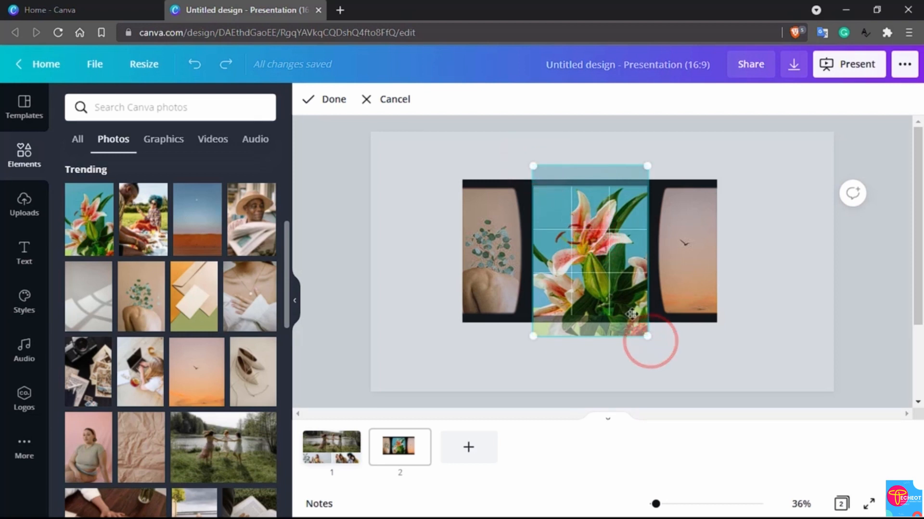
drag(531, 333, 472, 394)
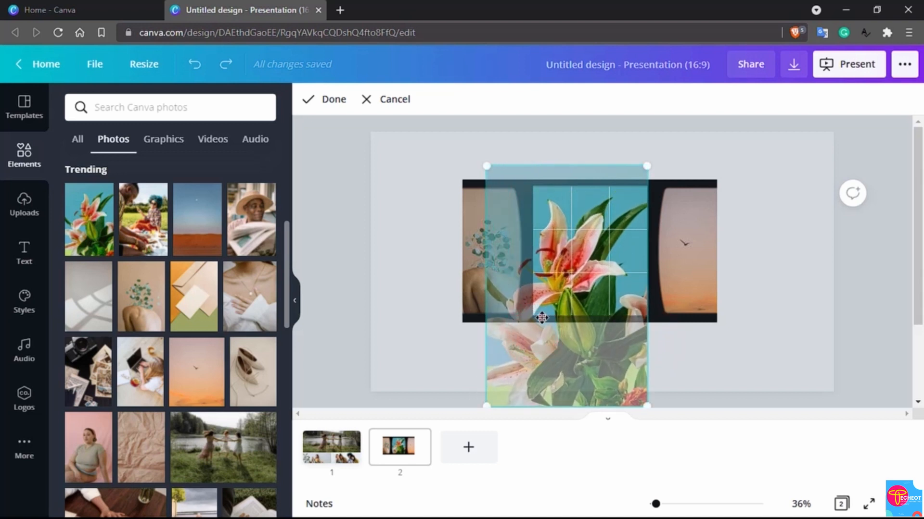
drag(541, 316, 570, 313)
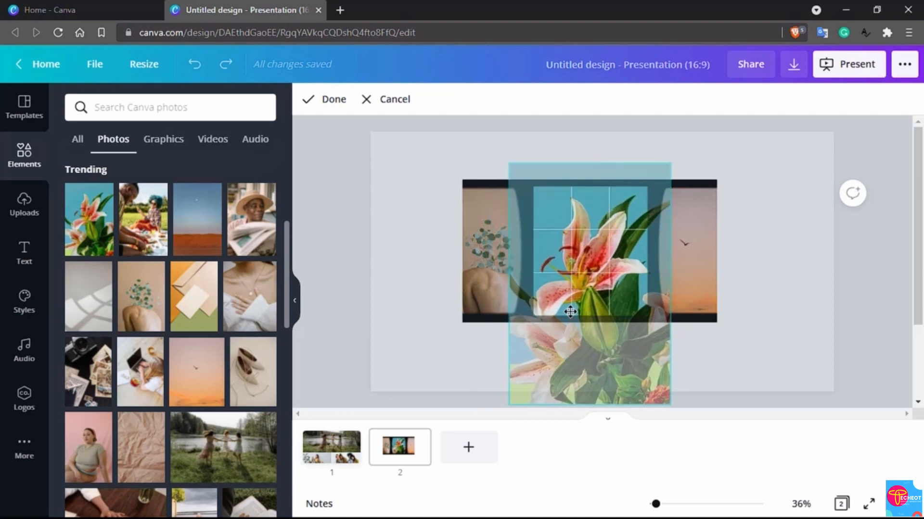
drag(508, 163, 525, 185)
drag(570, 327, 568, 285)
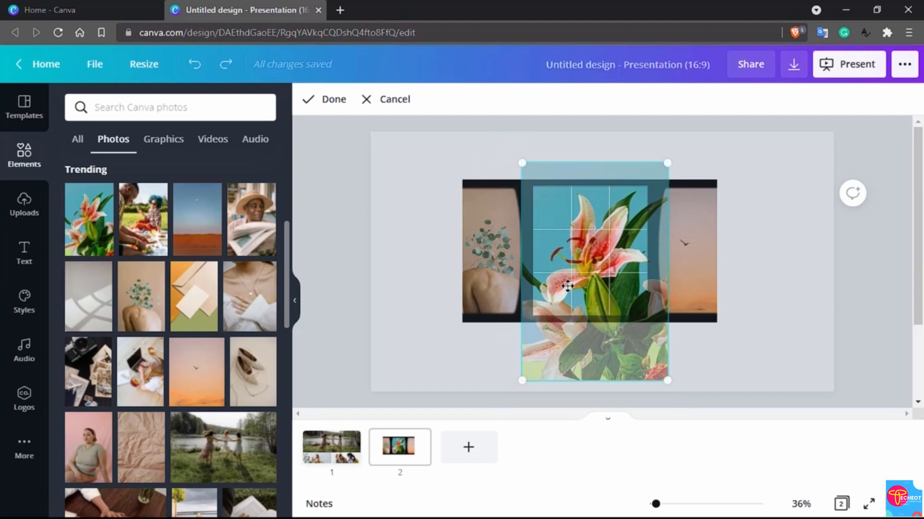
click(328, 100)
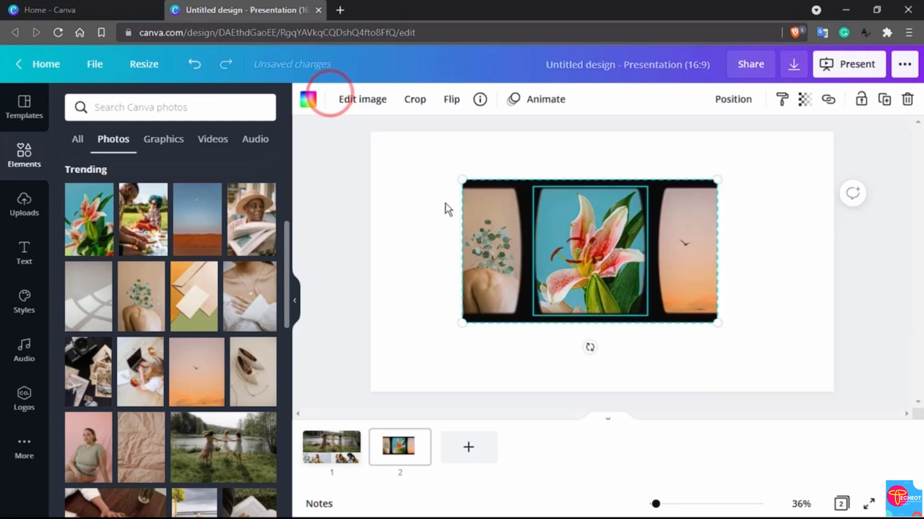
- Check the cropping of the eucalyptus photo in the film strip's left opening and deselect the frame
double_click(499, 256)
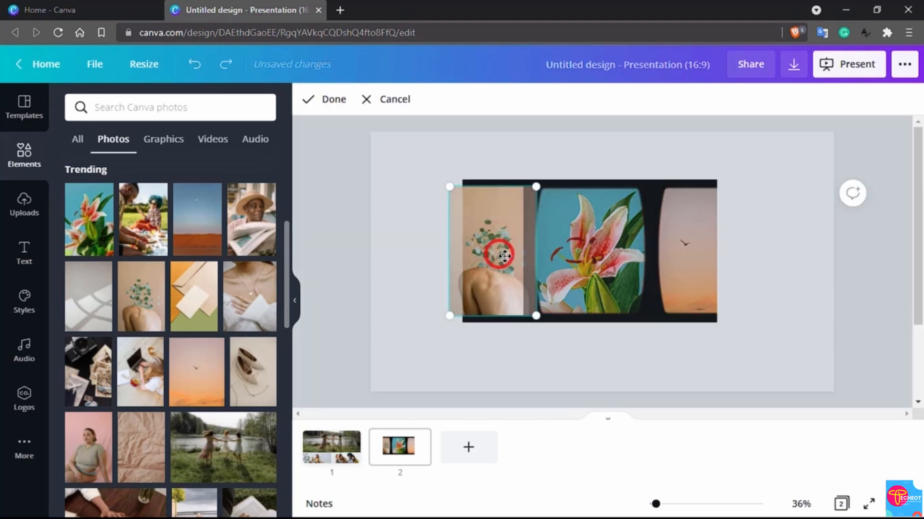
click(634, 133)
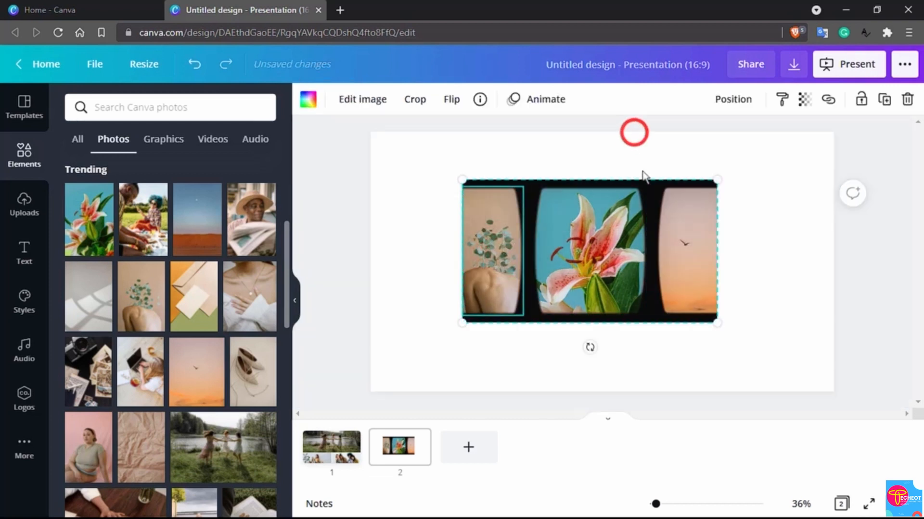
click(677, 345)
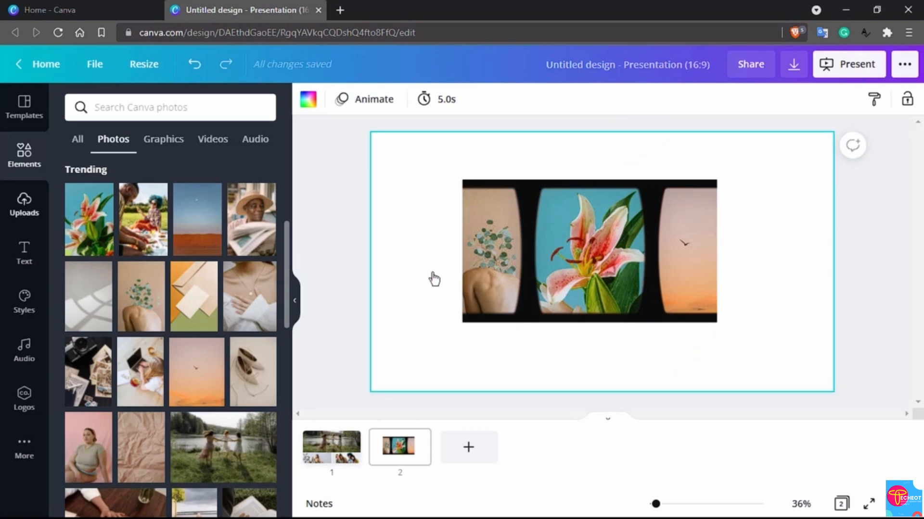
- Return to the full elements library, find the Charts category and add a third blank page to the presentation
click(24, 159)
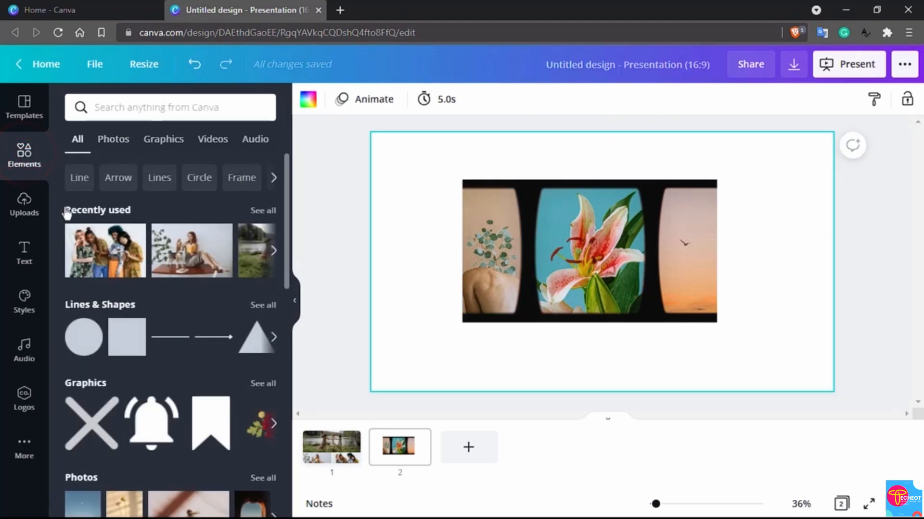
scroll(150, 319, down, 15)
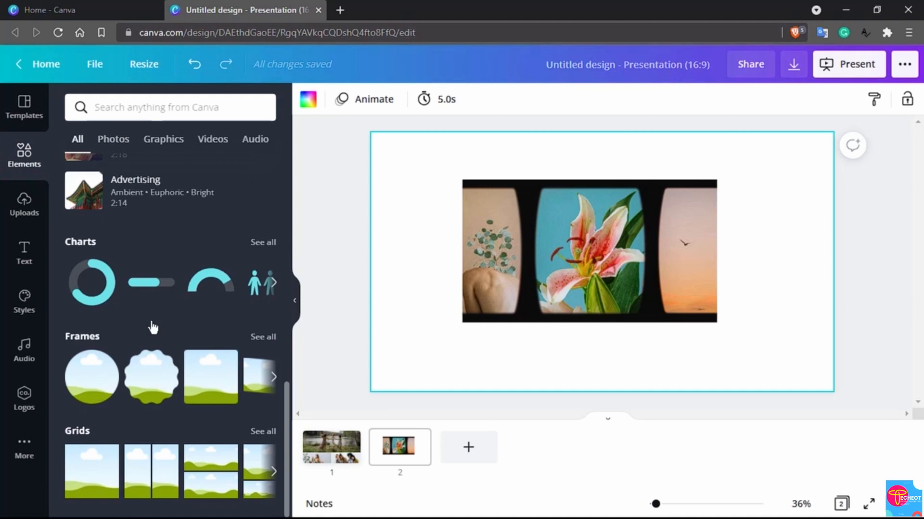
click(456, 443)
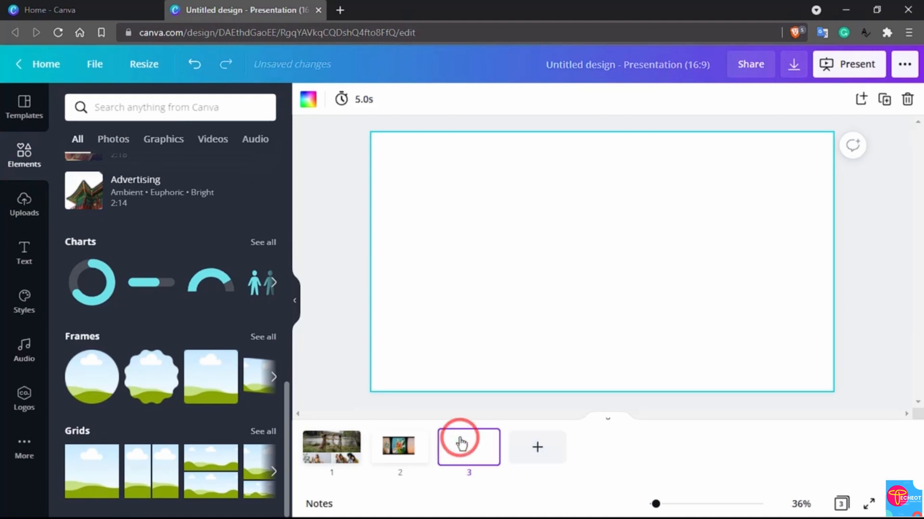
- Browse all charts and place the line chart with multiple series near the centre of the third page
click(260, 243)
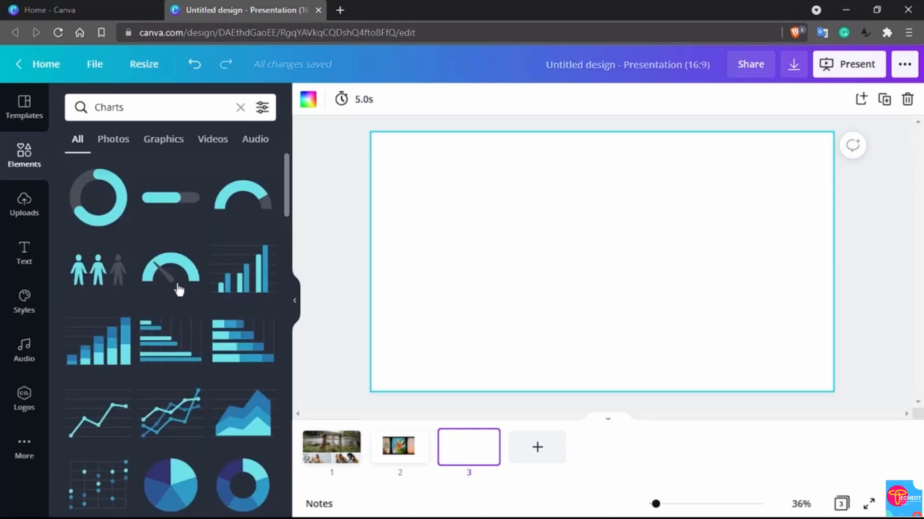
scroll(169, 283, down, 3)
scroll(168, 283, down, 3)
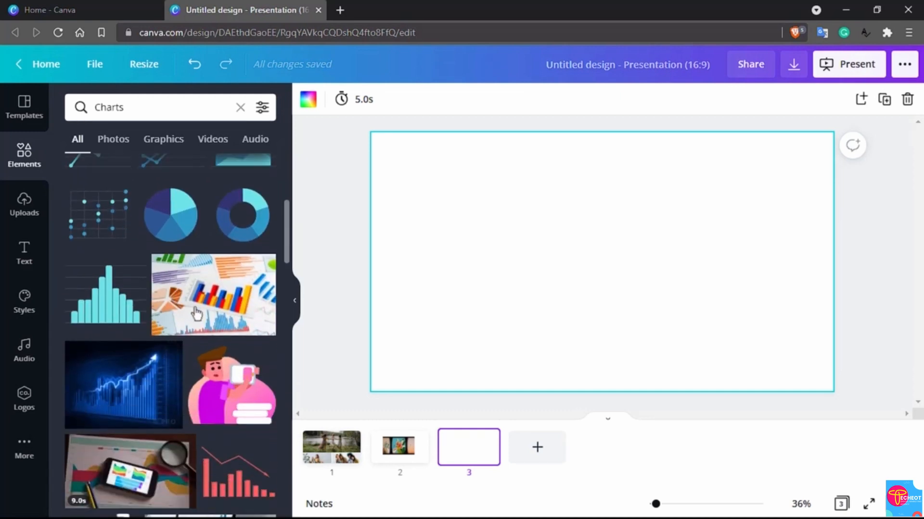
scroll(204, 319, up, 1)
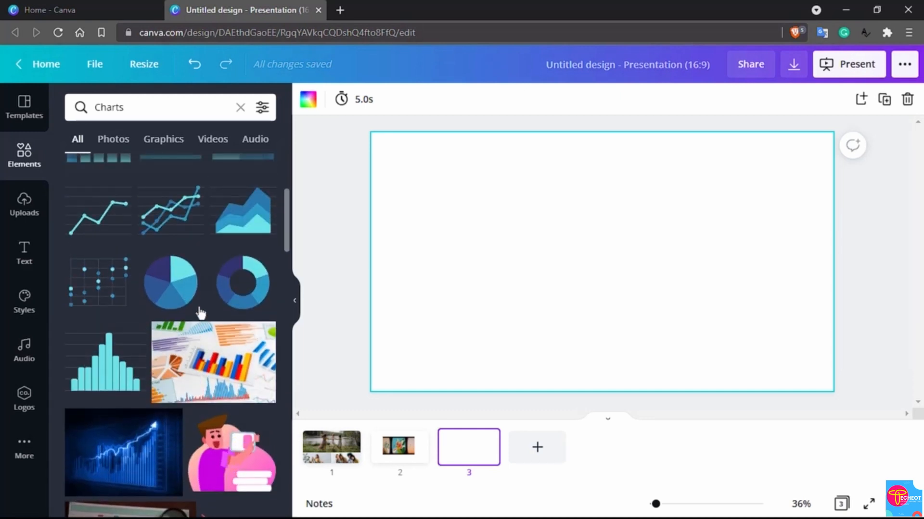
mouse_move(149, 208)
mouse_down()
mouse_move(526, 217)
mouse_move(592, 235)
mouse_move(578, 246)
mouse_move(601, 286)
mouse_up()
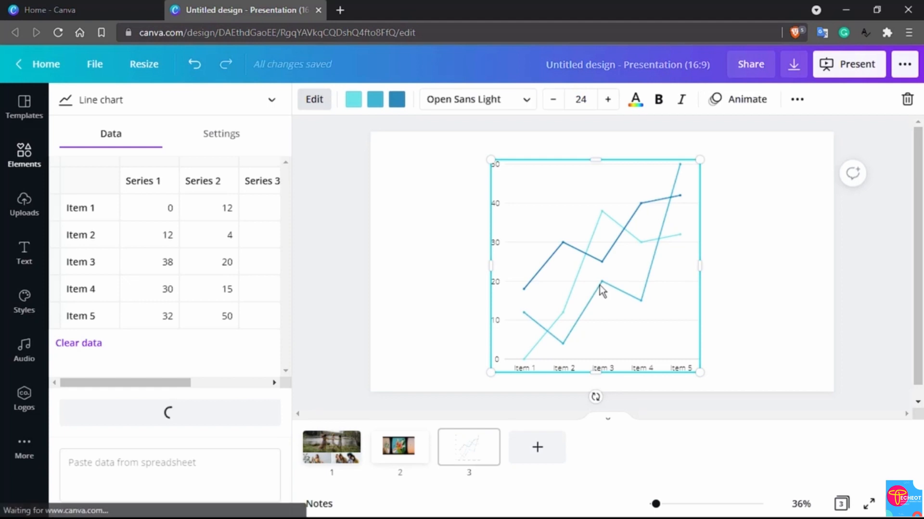
click(563, 244)
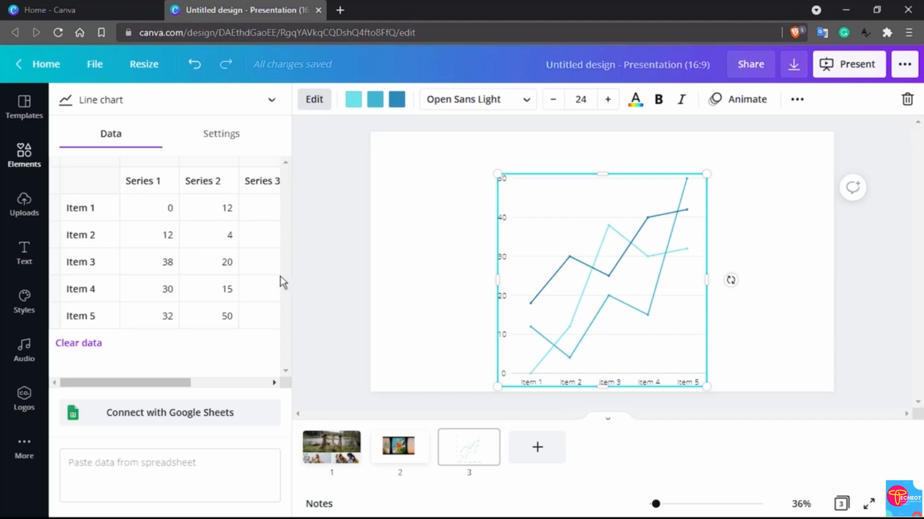
- Rename the first four items in the chart's data table to Canva, Photoshop, Illustrator and Gimp
click(81, 196)
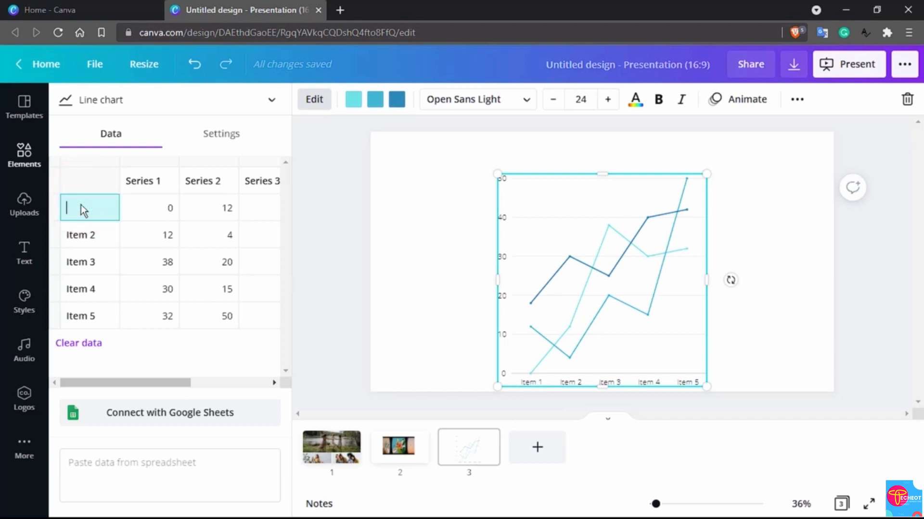
text(Canva)
click(89, 236)
text(P)
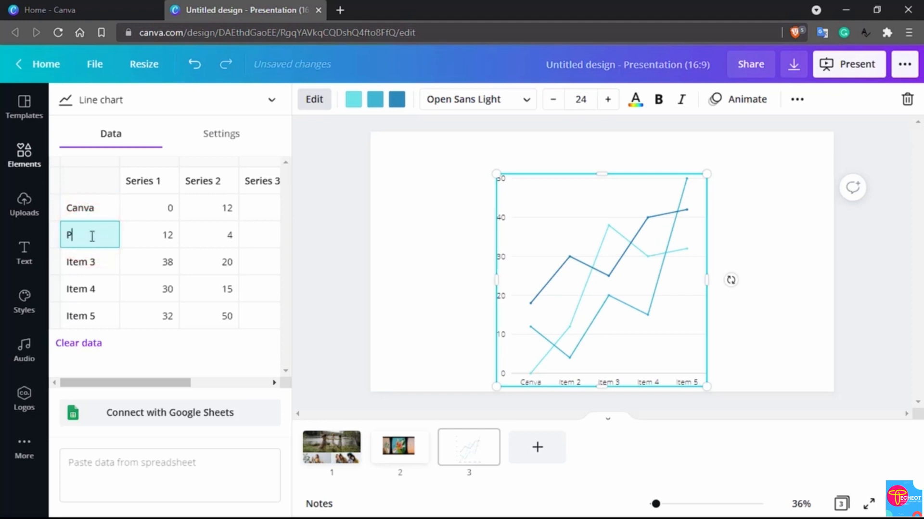
text(hotoshop)
click(84, 264)
text(I)
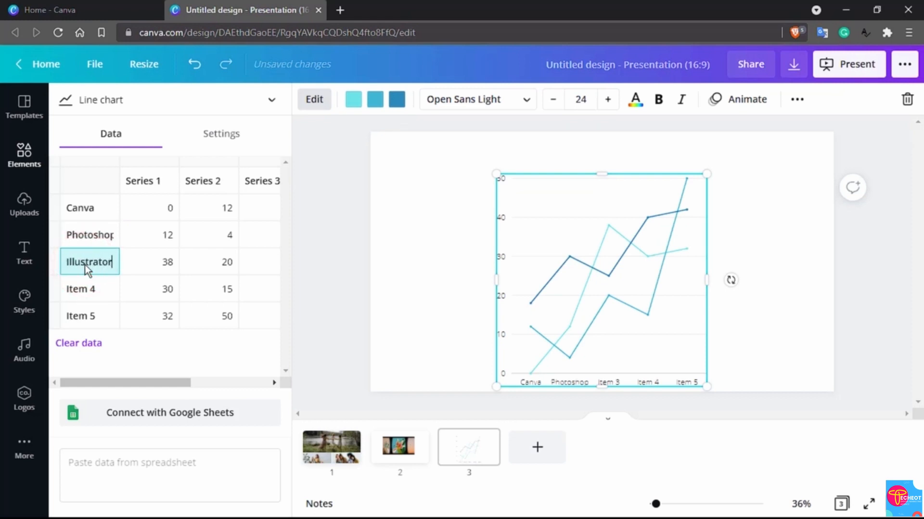
text(llustrator)
click(85, 289)
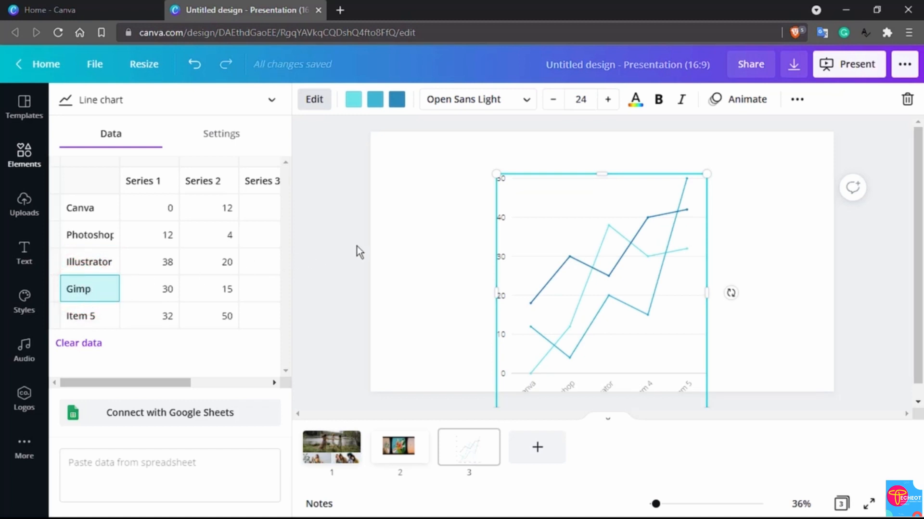
key(Return)
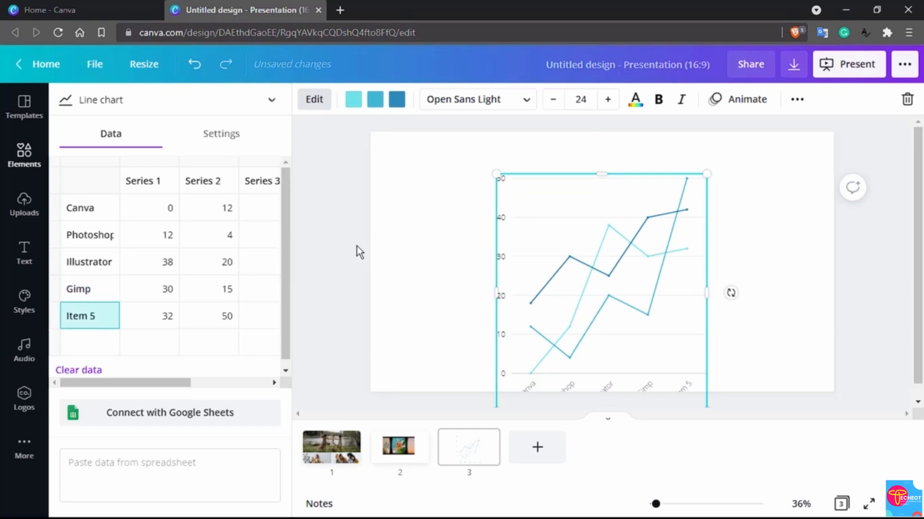
- Widen the line chart to about three quarters of the page width and reposition it fully within the page
drag(547, 217, 515, 172)
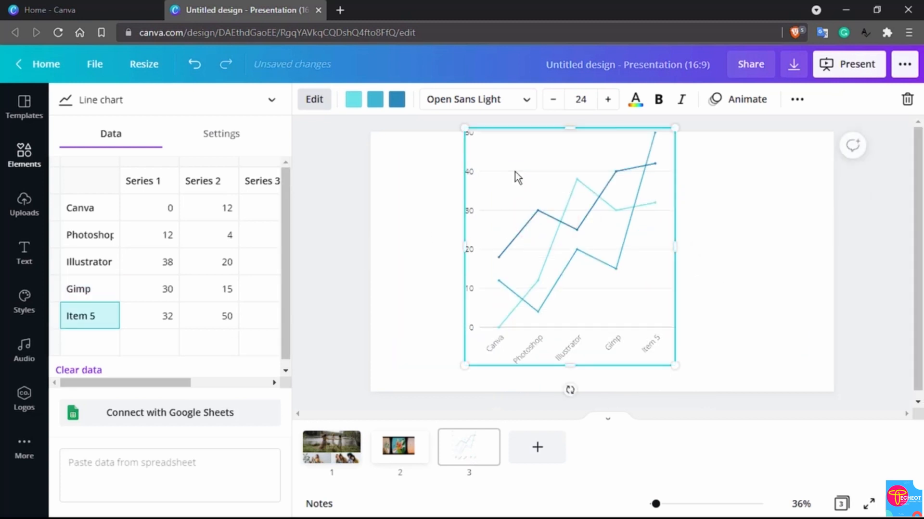
click(675, 248)
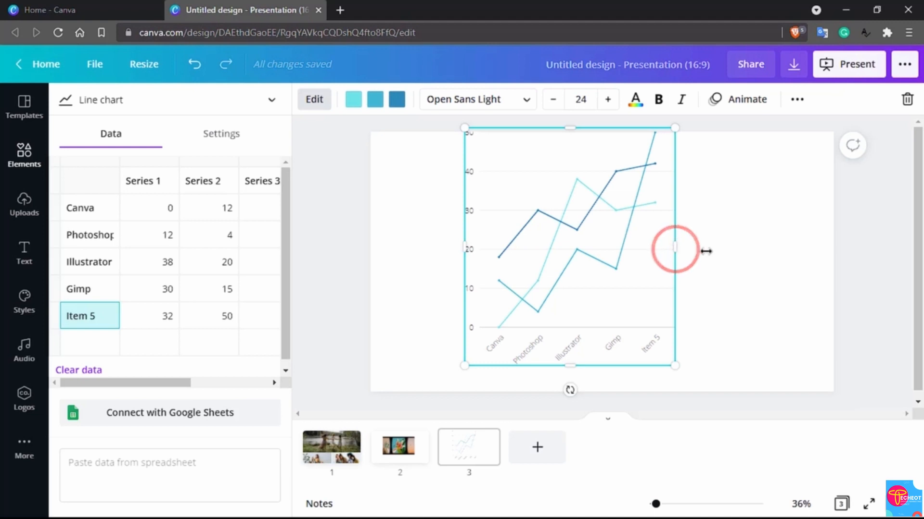
drag(705, 251, 801, 251)
drag(610, 140, 547, 161)
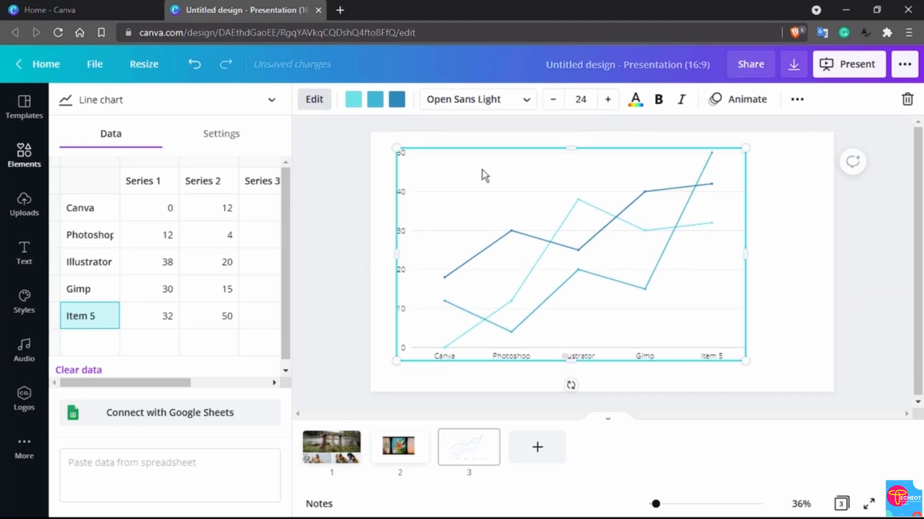
- Set the Series 1 value for Canva to 100 in the chart's data table
click(170, 211)
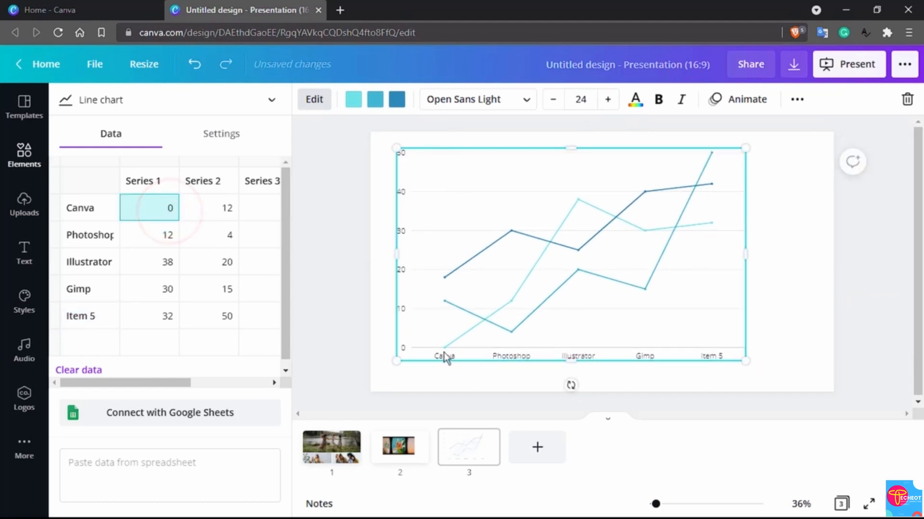
click(166, 209)
text(100)
click(208, 210)
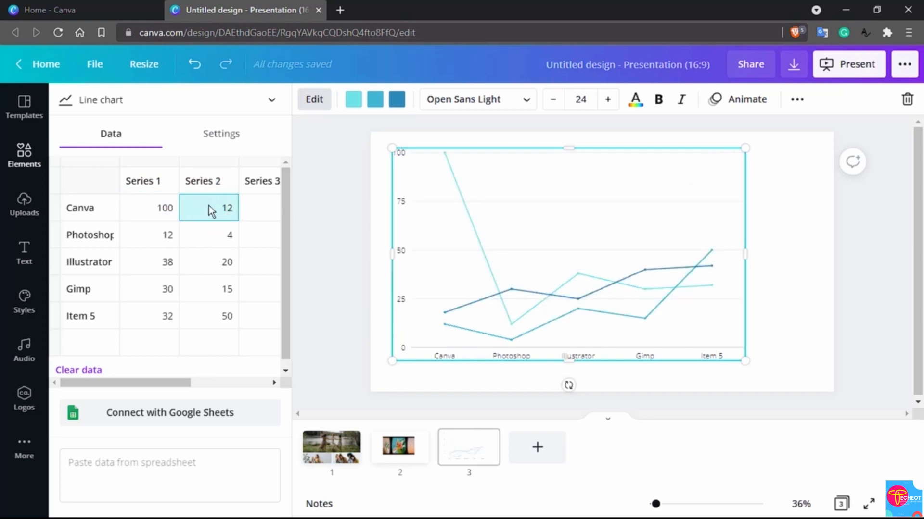
- Change the chart's Series 2 line colour to the dark red from the brand kit palette
click(383, 107)
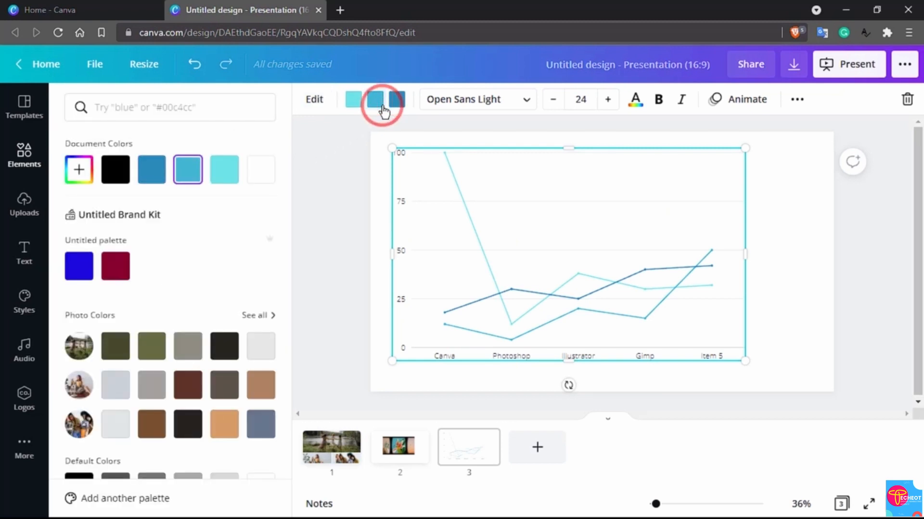
click(115, 266)
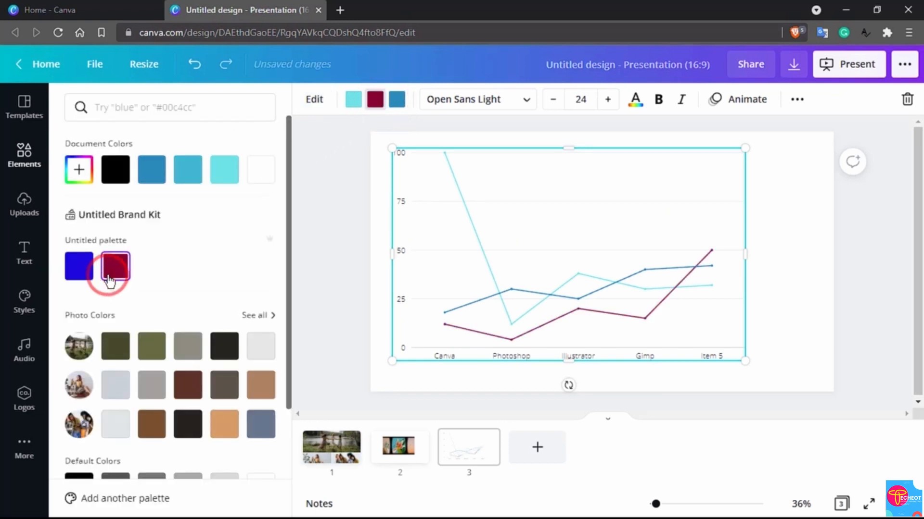
click(553, 294)
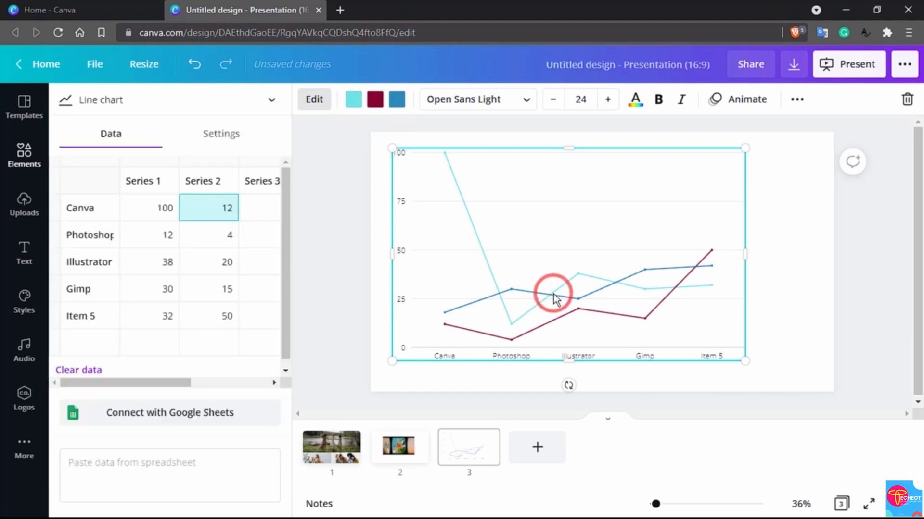
- Change the chart's Series 3 line colour from blue to the near-black swatch in the third photo's colours
click(97, 237)
click(397, 103)
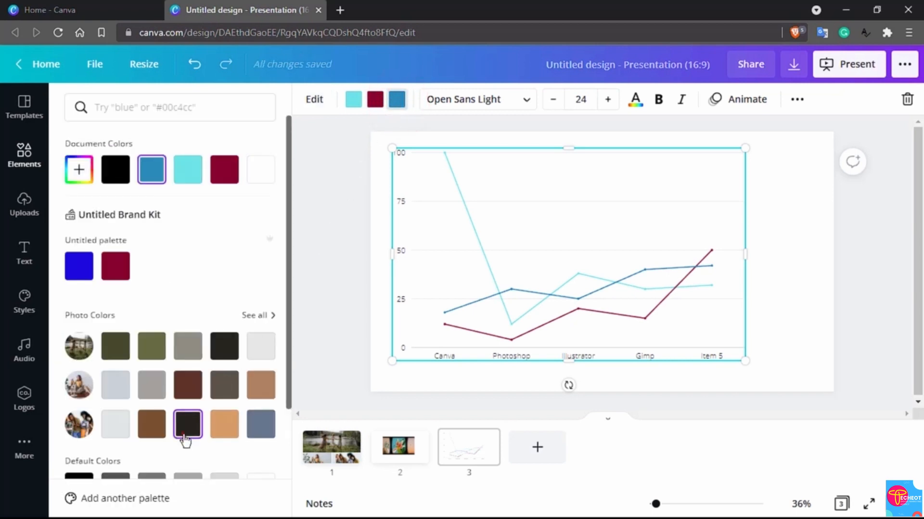
click(185, 436)
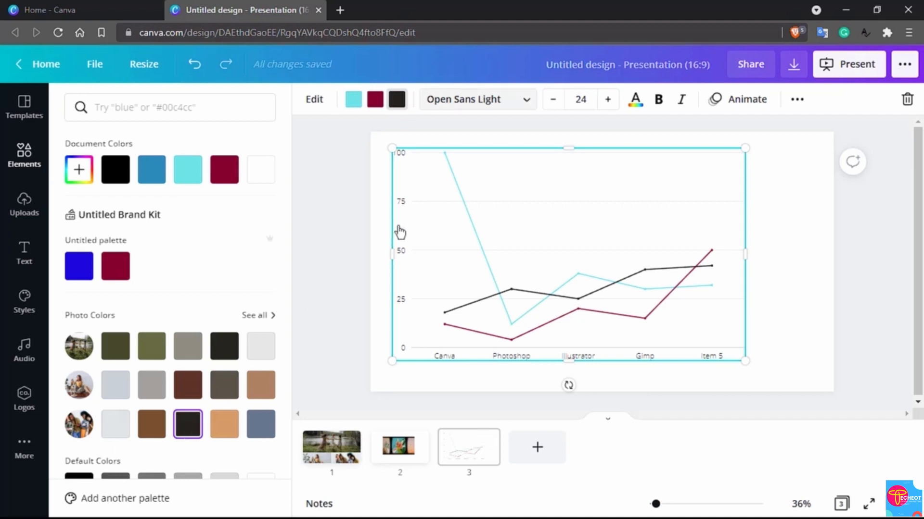
- Set the line chart's font to Times Neue Roman
click(527, 102)
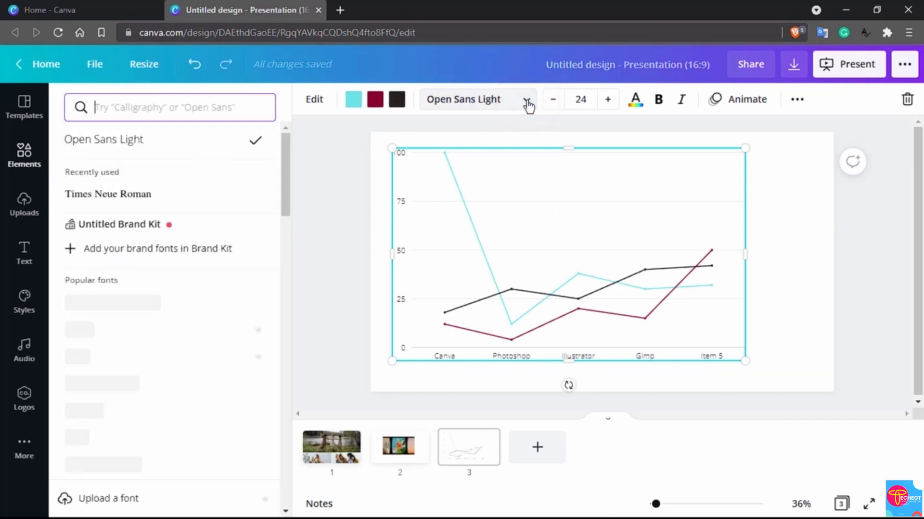
click(89, 196)
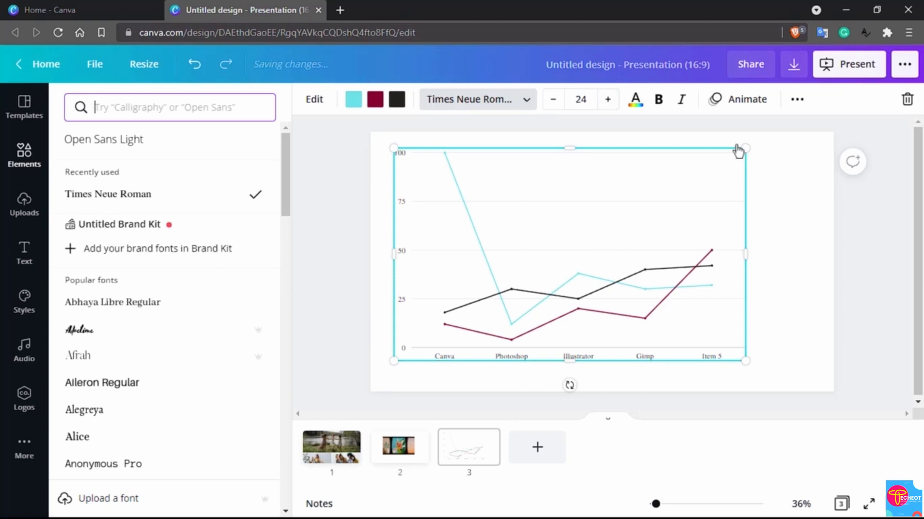
click(799, 100)
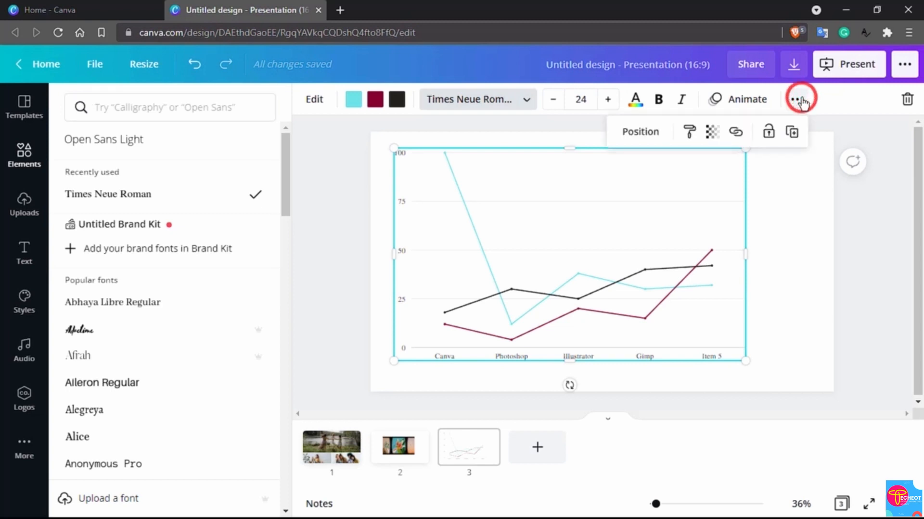
click(809, 101)
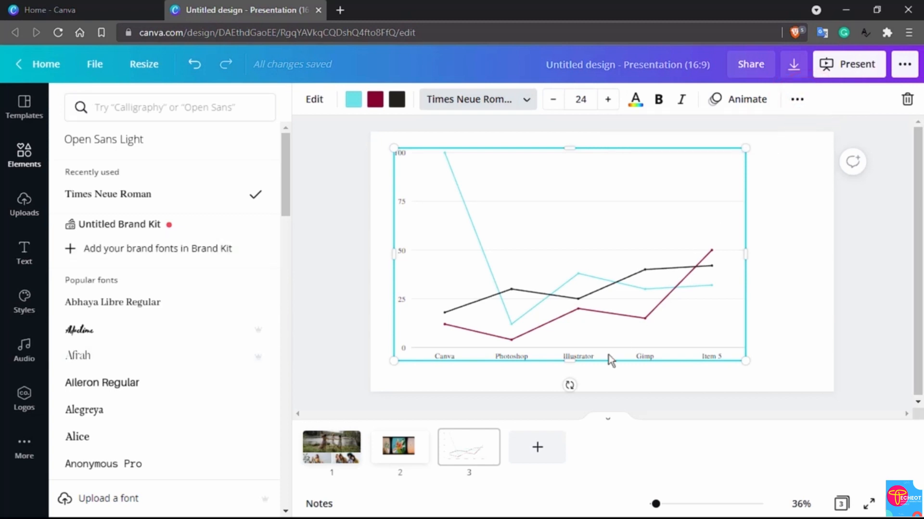
- Add a blank fourth page and return from the Charts results to the full Elements library
click(537, 448)
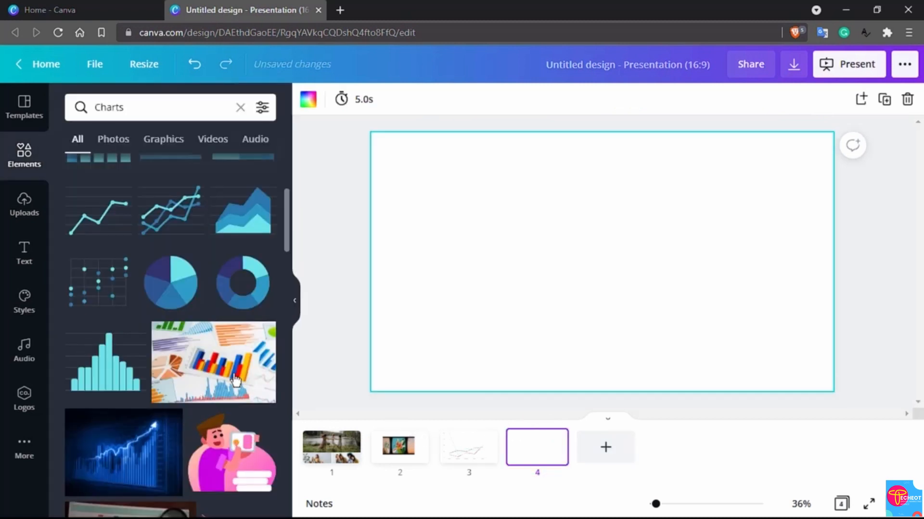
scroll(234, 379, down, 10)
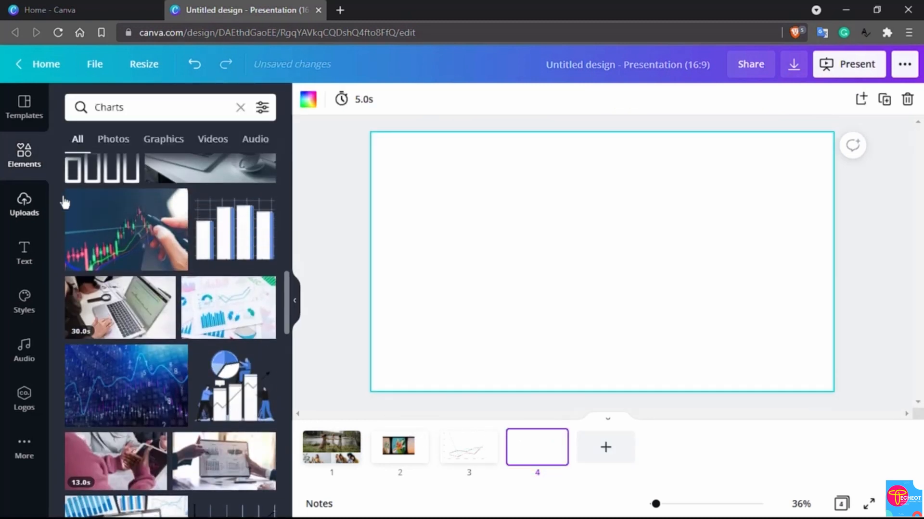
click(25, 159)
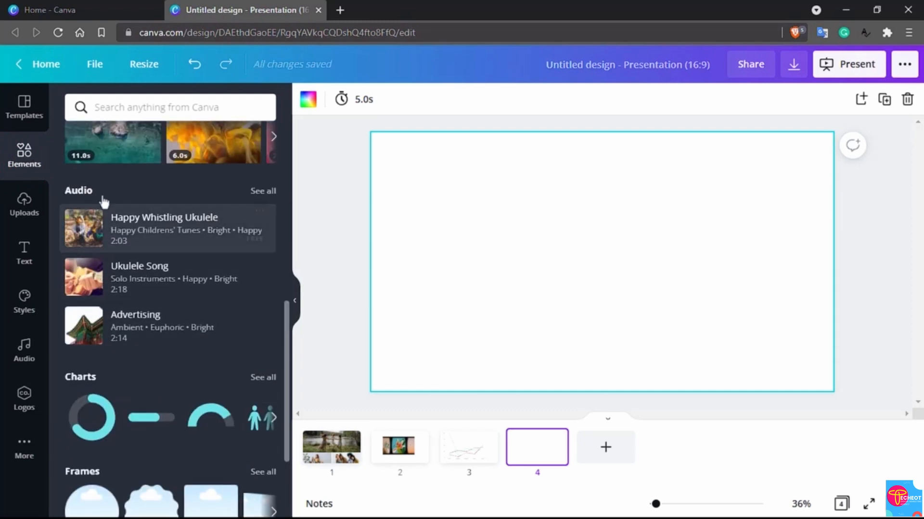
- Try the Happy Whistling Ukulele track on page 4 with a later segment at volume 20, and remove it again
drag(162, 232, 595, 217)
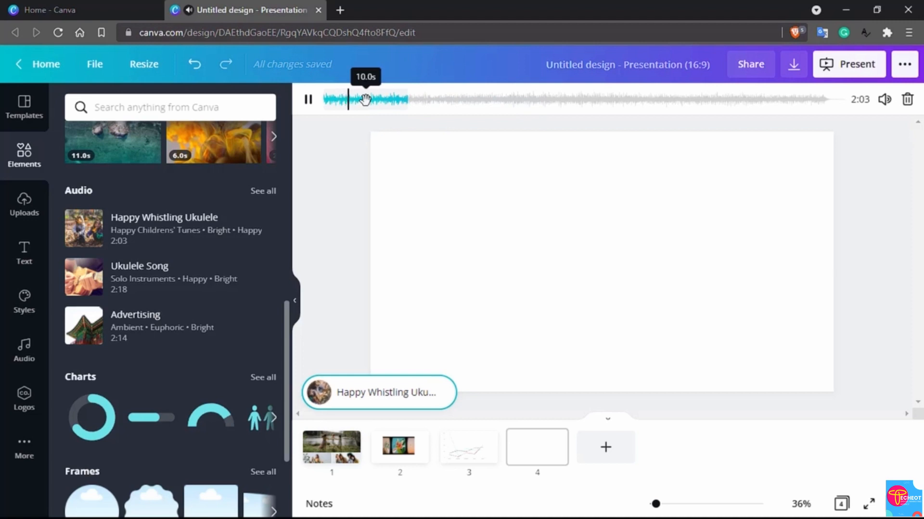
drag(366, 100, 493, 103)
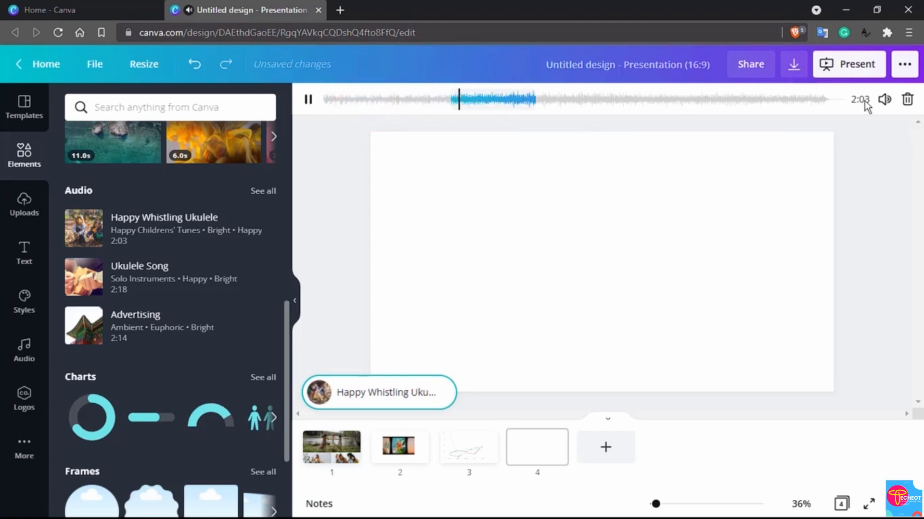
click(884, 99)
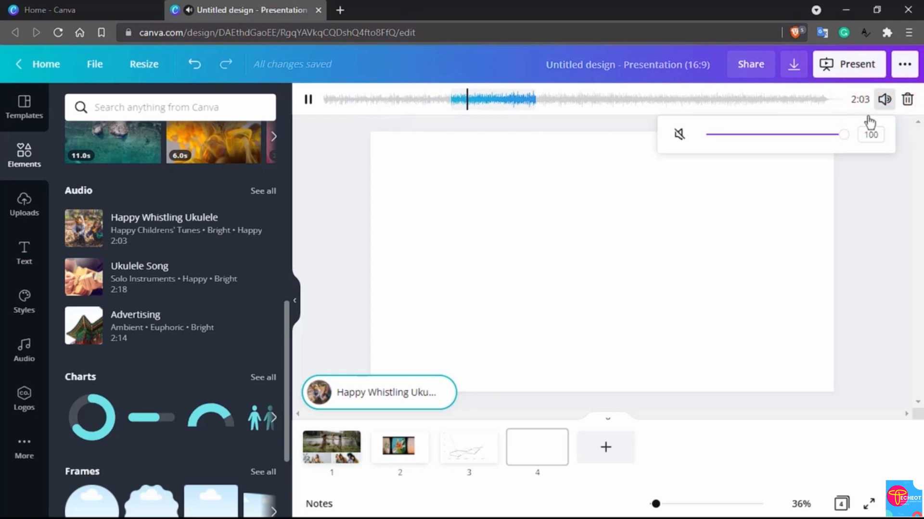
drag(800, 141, 739, 140)
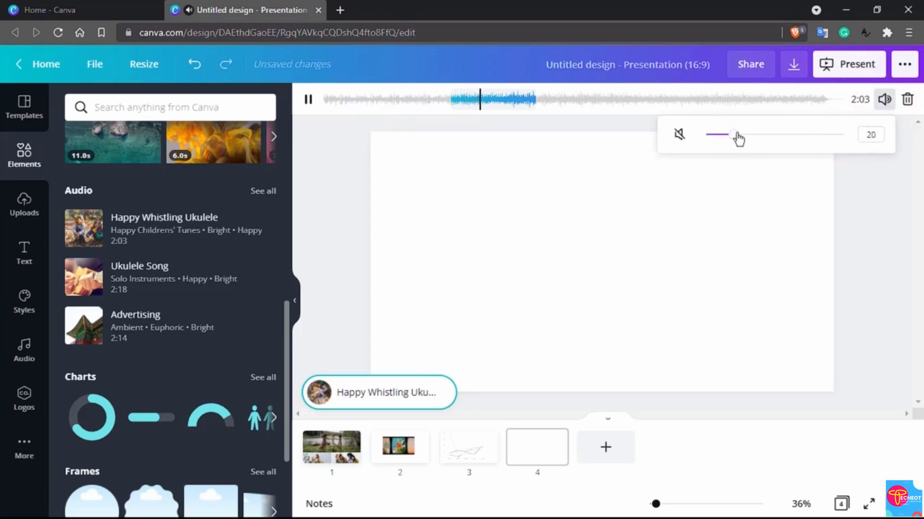
click(906, 107)
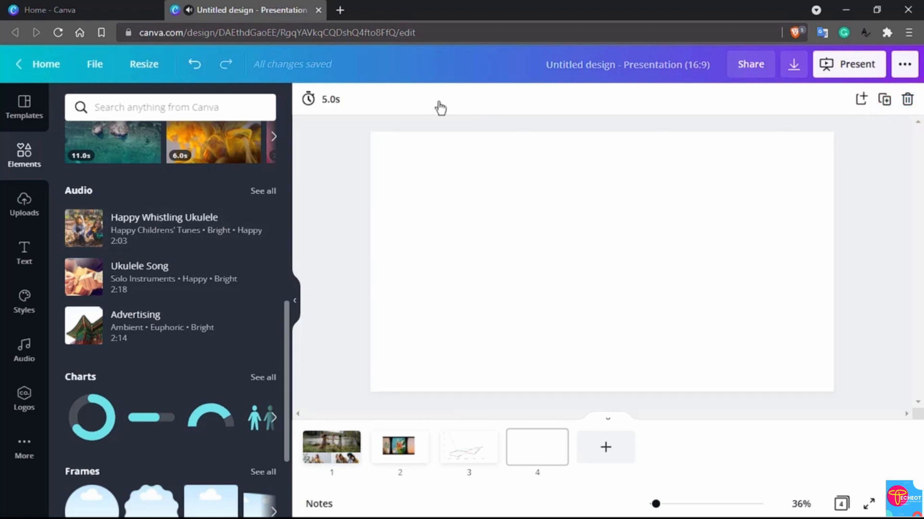
- Set the timing of page 4 to 50 seconds
click(329, 100)
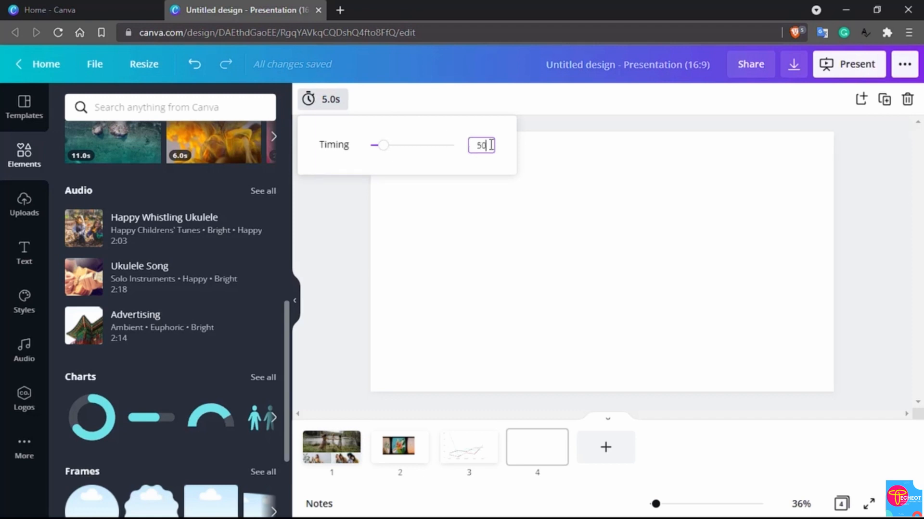
text(50)
key(Return)
click(326, 254)
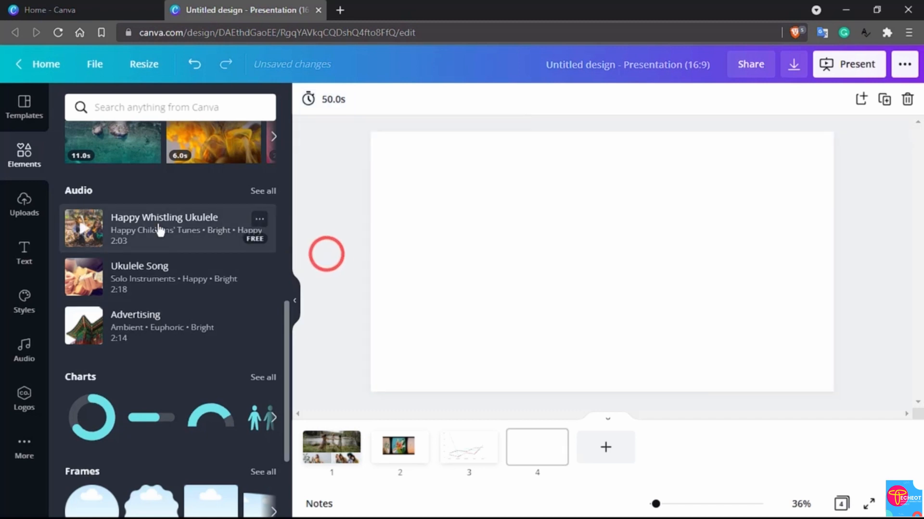
- Add the Happy Whistling Ukulele track to page 4, keeping its played segment at the start of the track
drag(160, 231, 602, 297)
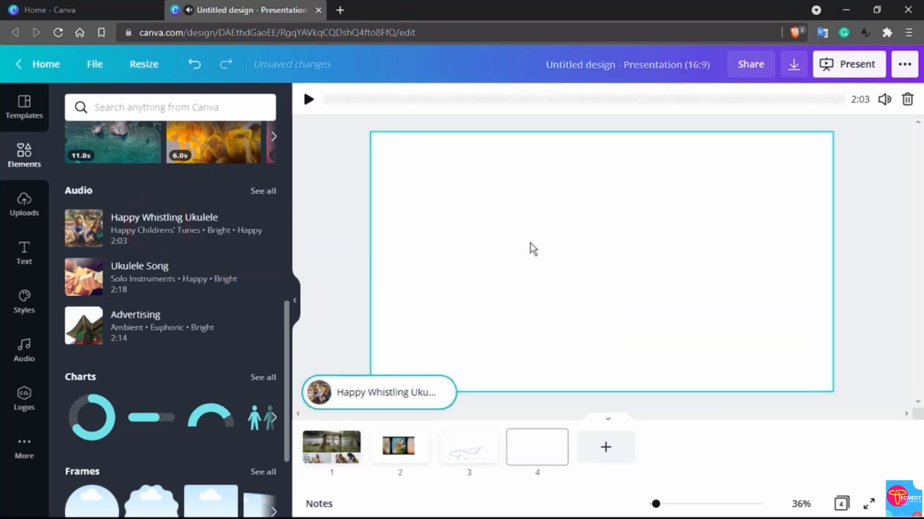
click(337, 99)
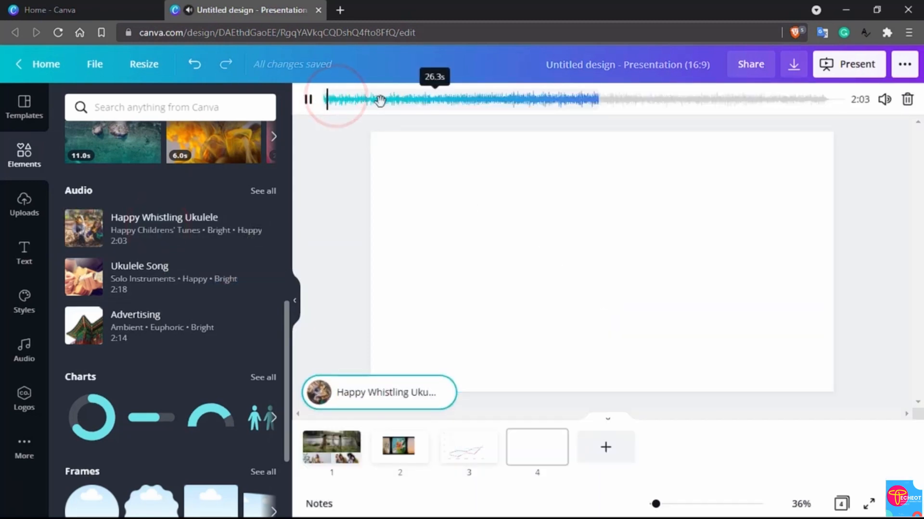
drag(386, 99, 353, 99)
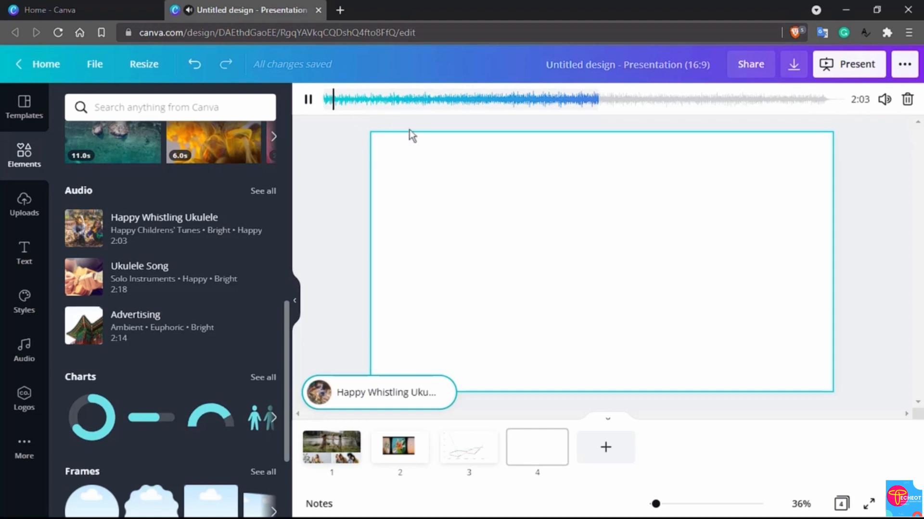
- Set the timing of page 4 to 1 second and check the audio track's played segment
click(743, 299)
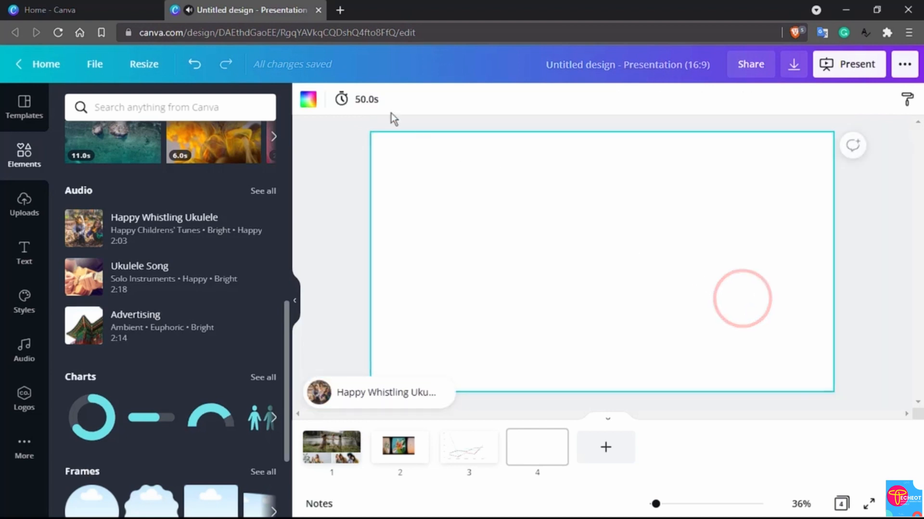
click(362, 99)
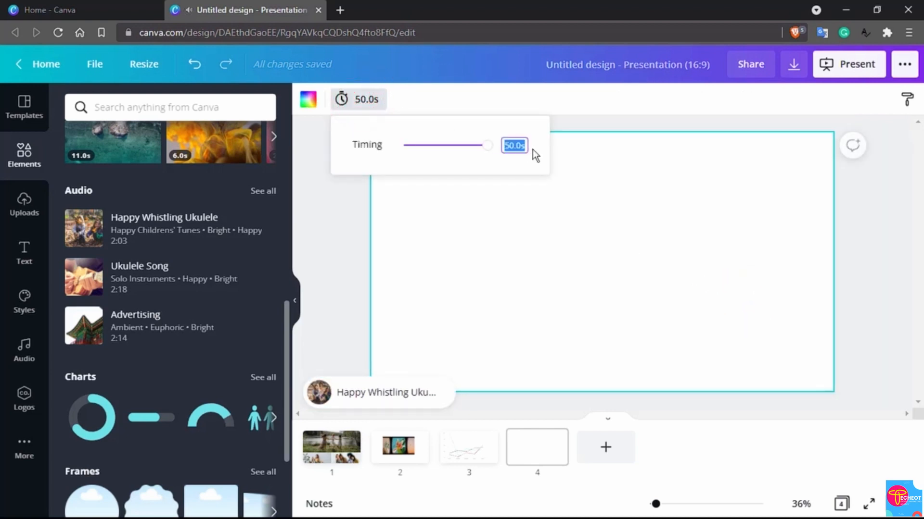
text(1)
key(Return)
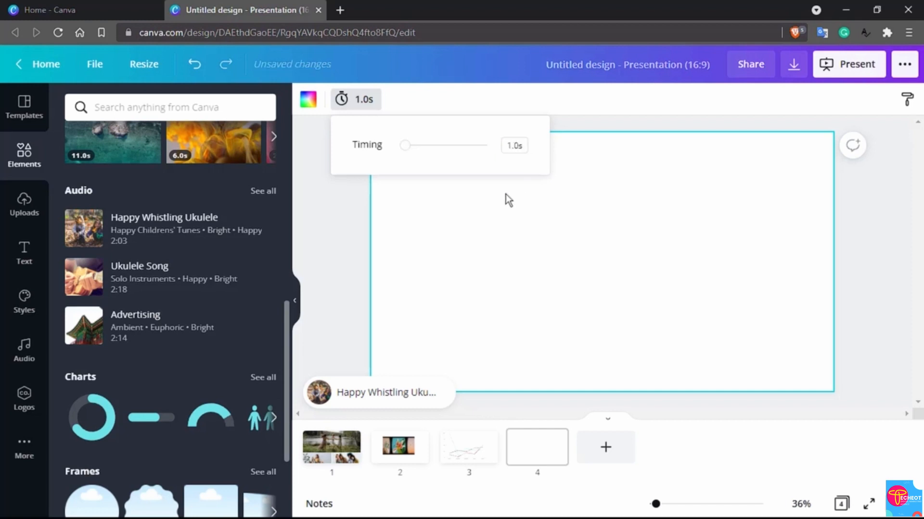
click(383, 397)
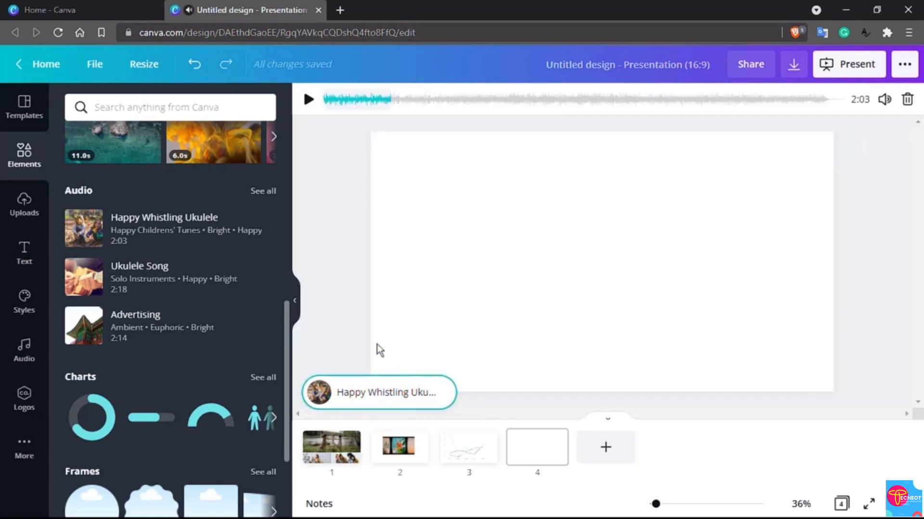
mouse_move(348, 100)
mouse_down()
mouse_move(404, 100)
mouse_move(337, 100)
mouse_up()
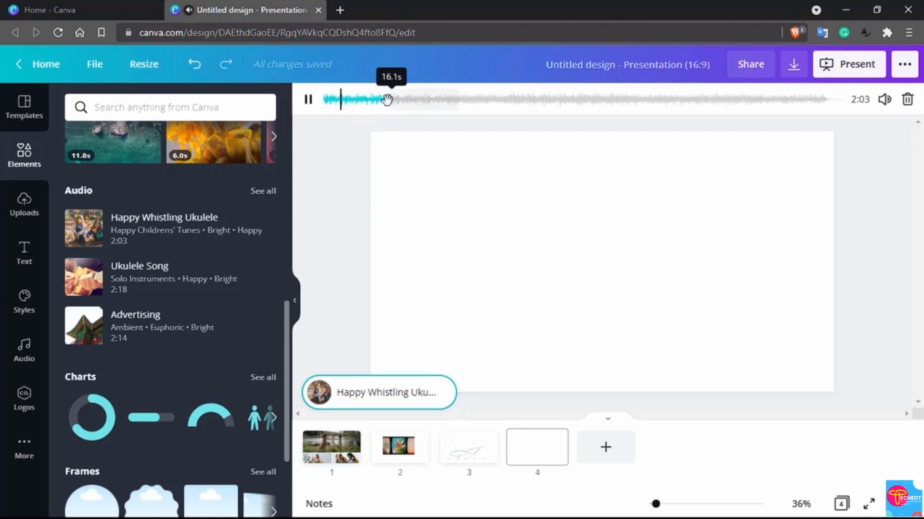
click(385, 392)
- Set the timing of page 4 to about 13.5 seconds
click(502, 269)
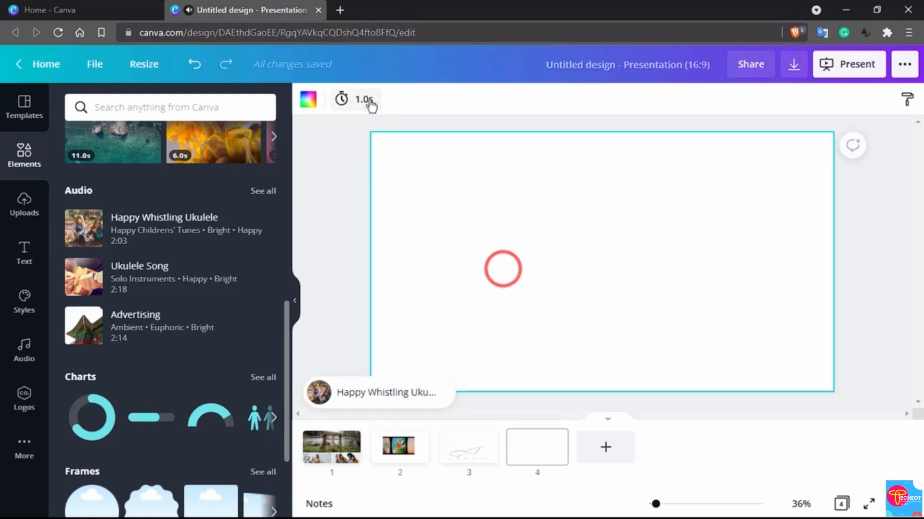
click(367, 99)
drag(406, 145, 441, 151)
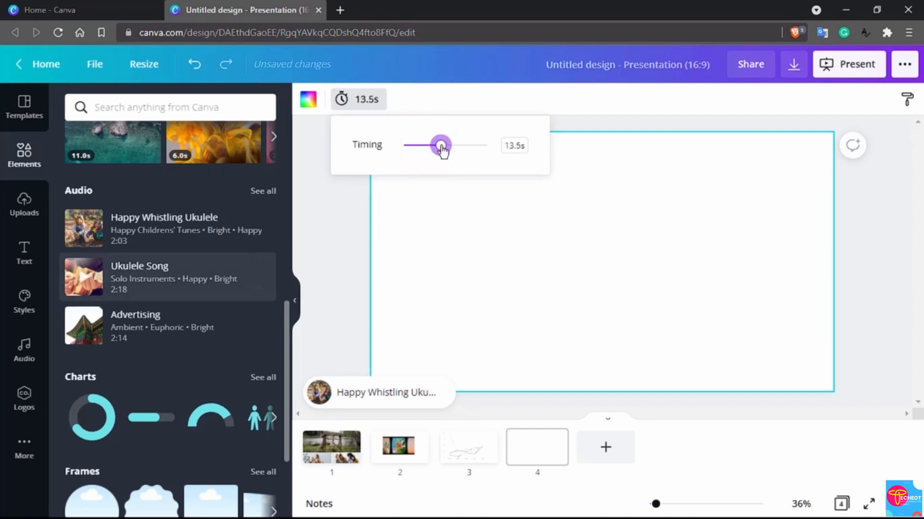
- Add the 11-second aerial video of the rocky coast to page 4, position it fully within the page and play it
scroll(255, 318, up, 3)
click(121, 106)
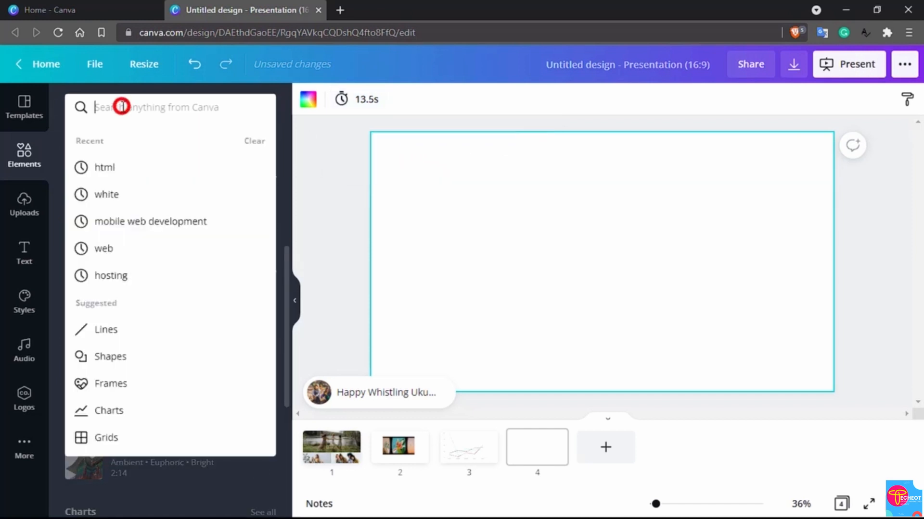
click(328, 260)
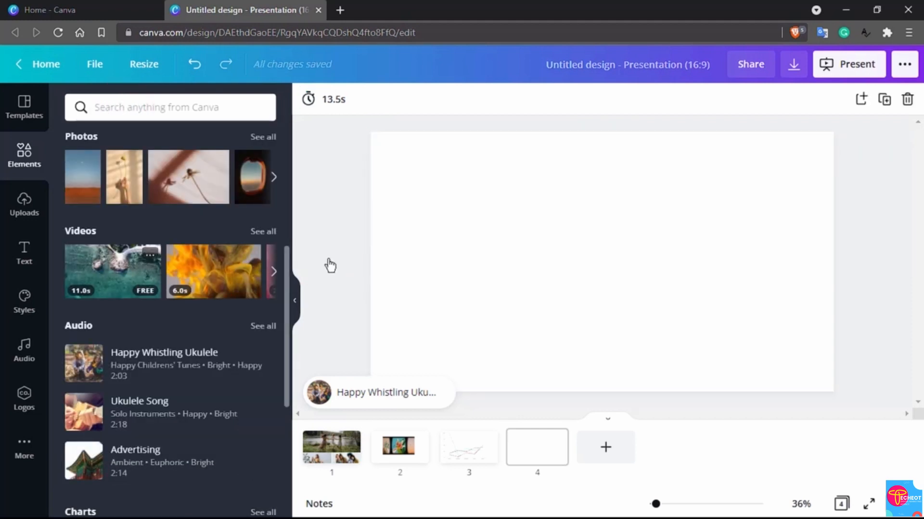
drag(86, 283, 431, 193)
click(489, 236)
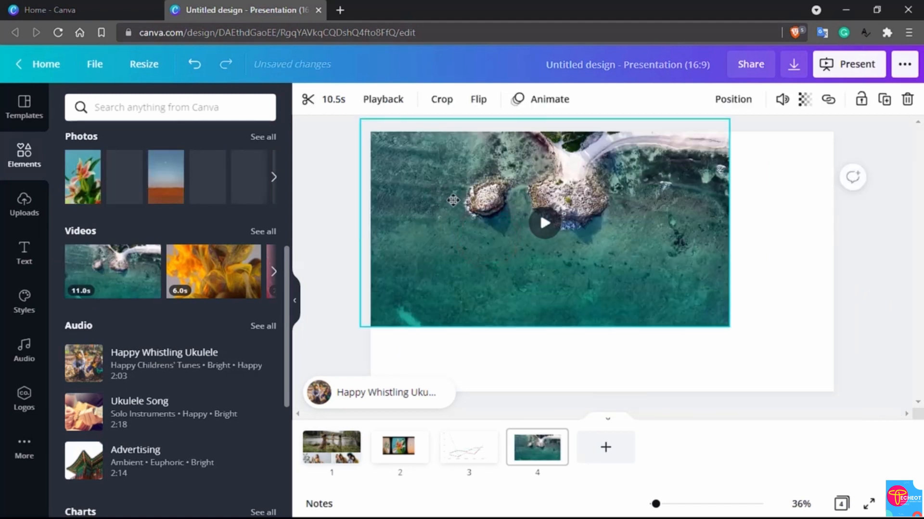
drag(489, 212, 533, 252)
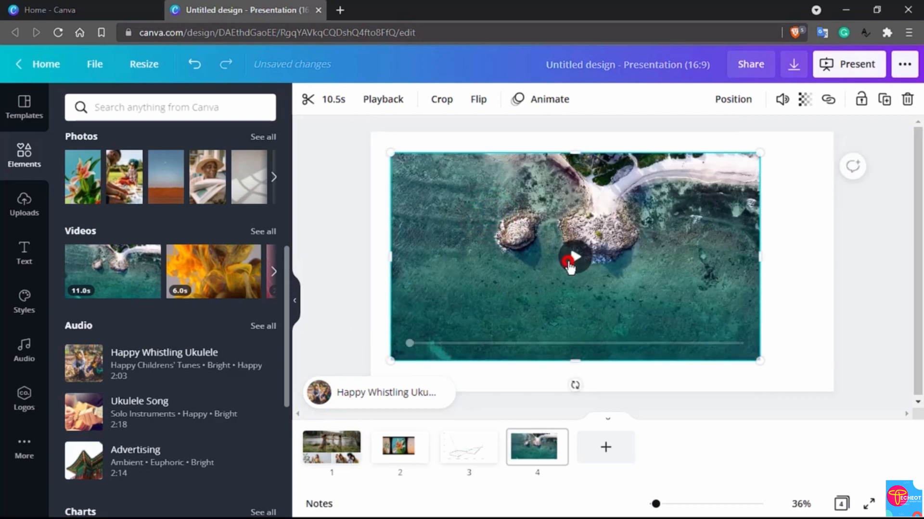
click(571, 267)
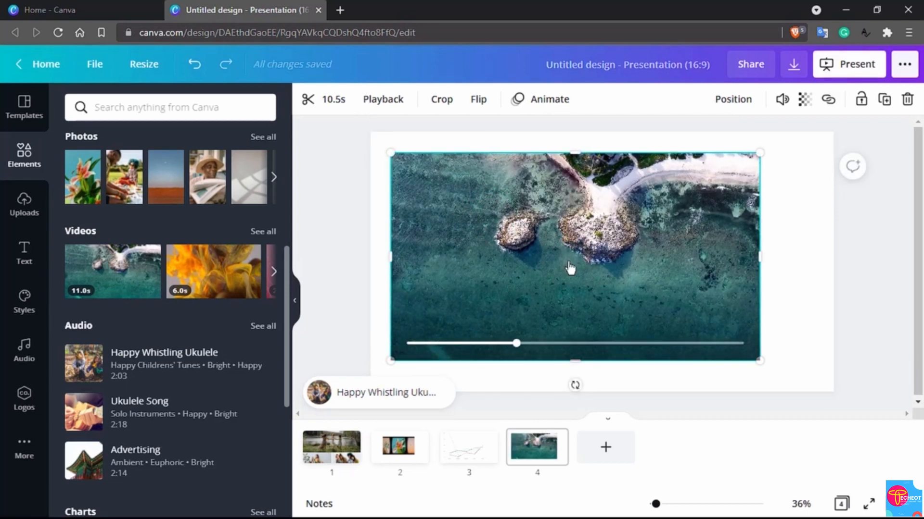
- Crop the coast video slightly from its lower-right corner and apply the crop
click(447, 105)
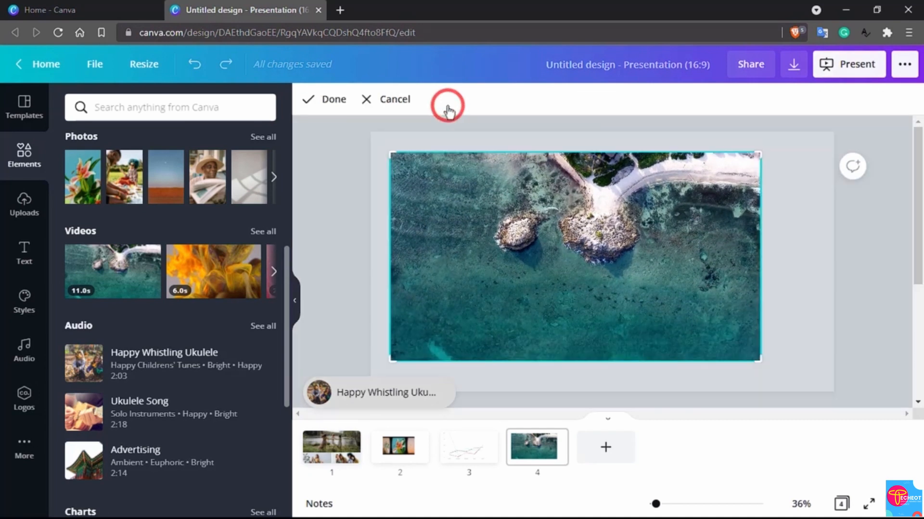
click(390, 151)
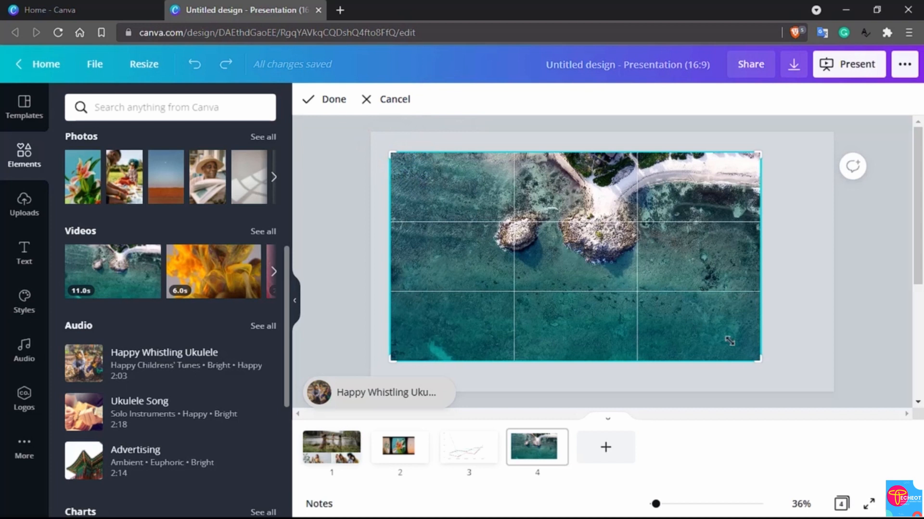
drag(757, 356, 746, 329)
click(335, 100)
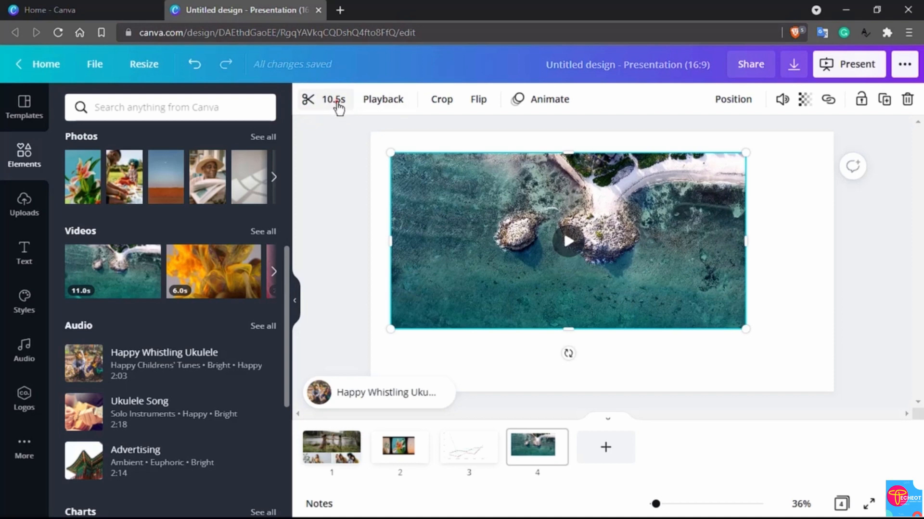
- Trim the beginning of the coast video on page 4 so that the clip lasts 4.1 seconds
click(337, 99)
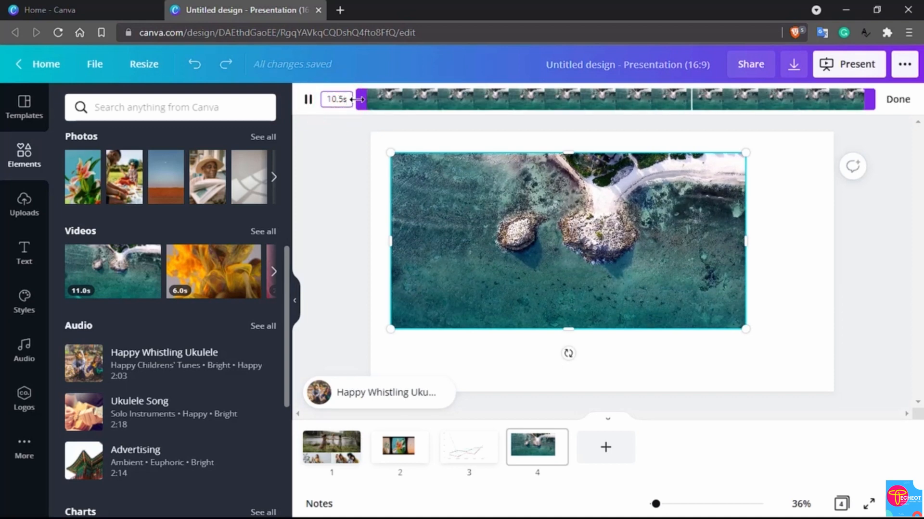
drag(358, 99, 659, 101)
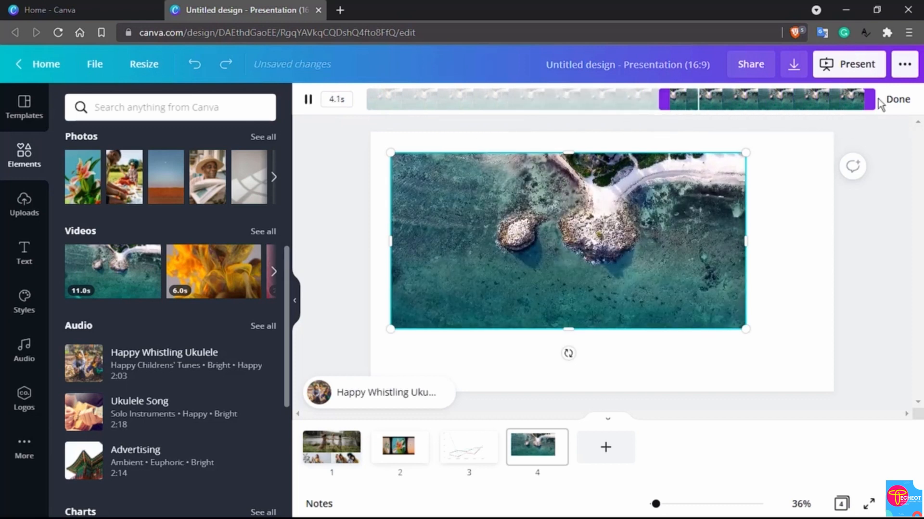
click(896, 100)
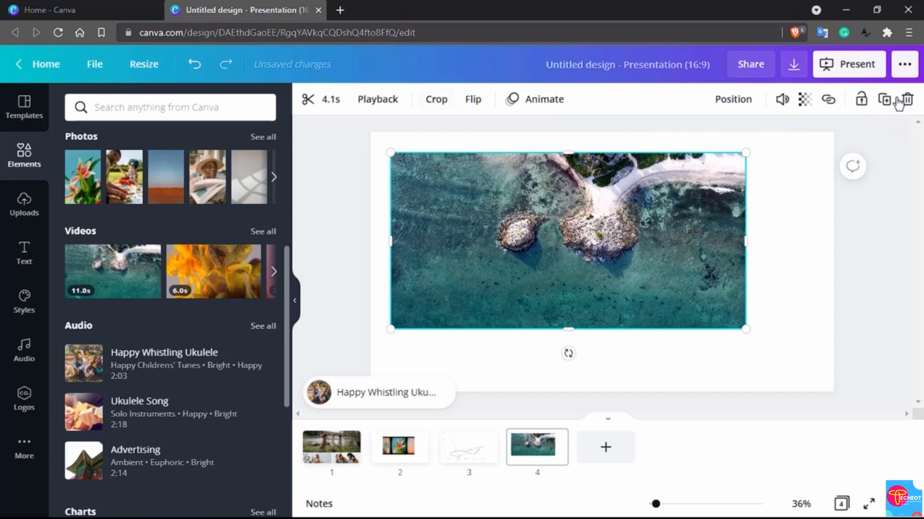
mouse_move(527, 192)
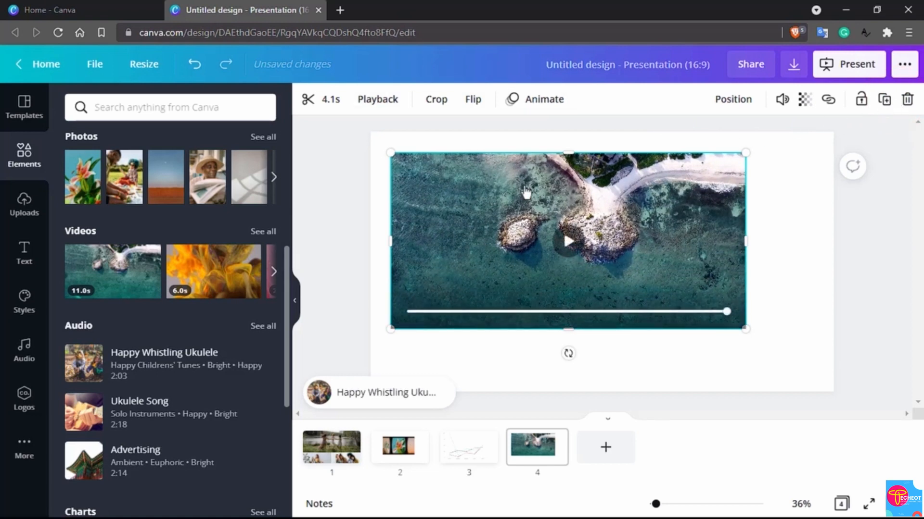
- Add a fifth page and place the graphic of the man hugging a cat in its upper-left area
scroll(153, 281, up, 3)
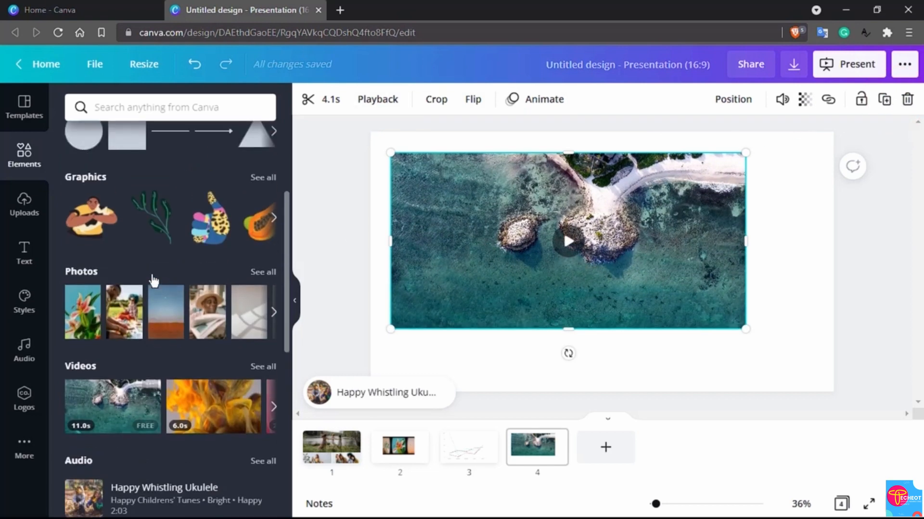
scroll(233, 318, up, 2)
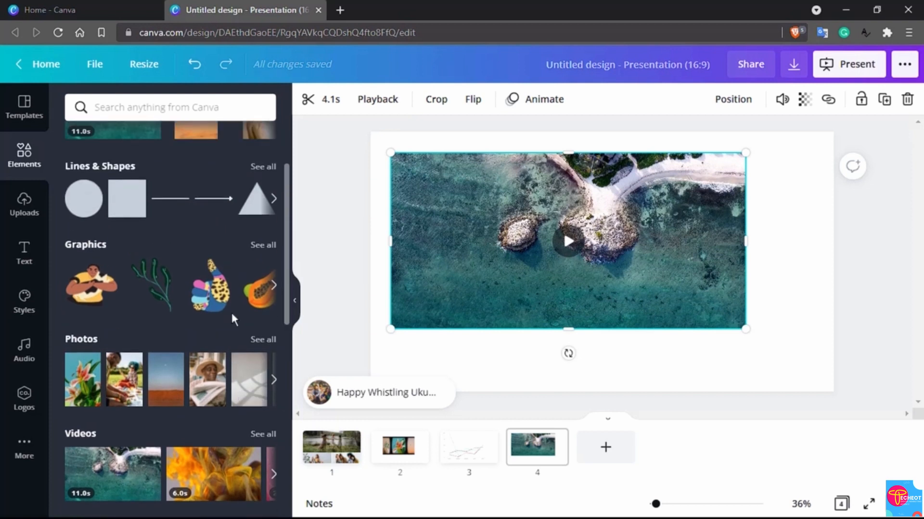
click(612, 453)
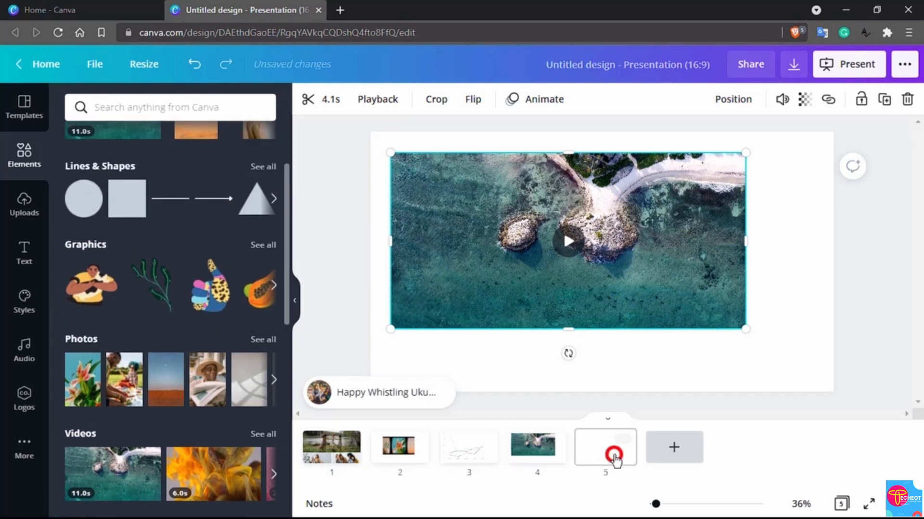
drag(92, 292, 429, 177)
- Search the elements for css and add the blue CSS3 shield, the recommended Python logo and the captioned CSS3 logo to page 5
click(176, 117)
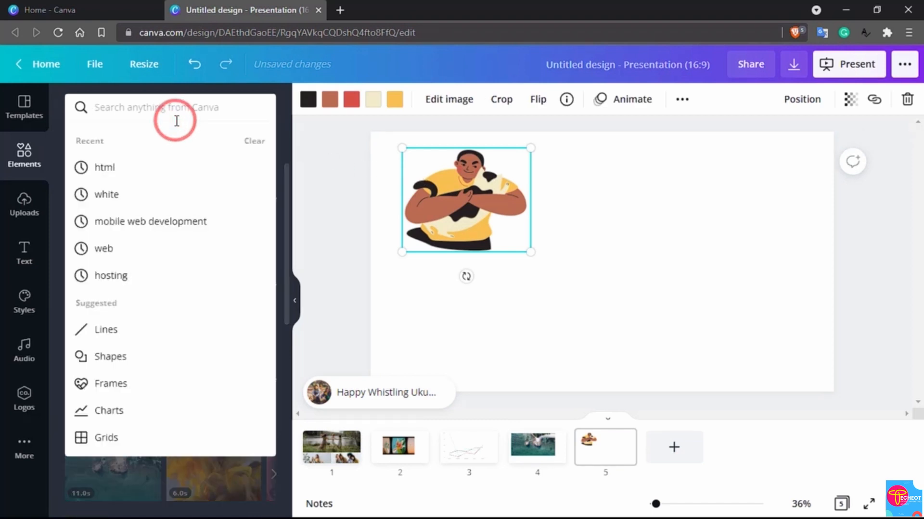
text(css)
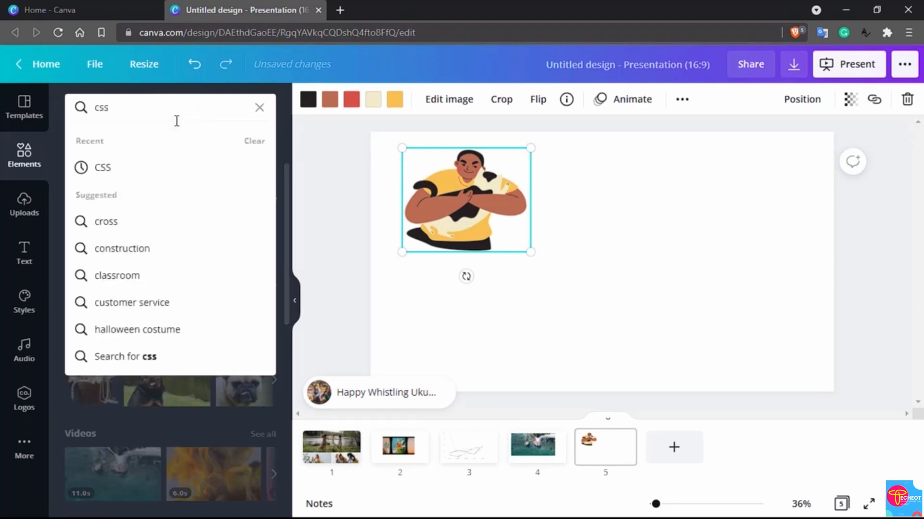
key(Return)
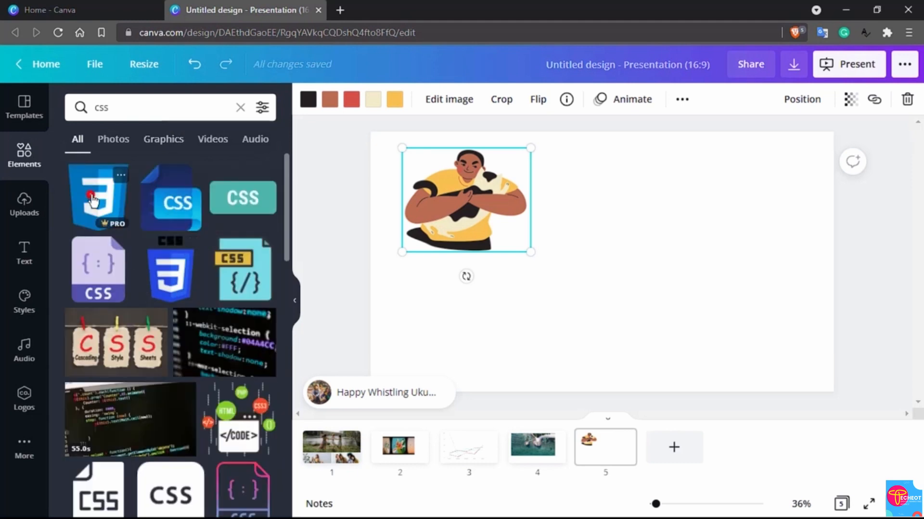
drag(98, 196, 606, 206)
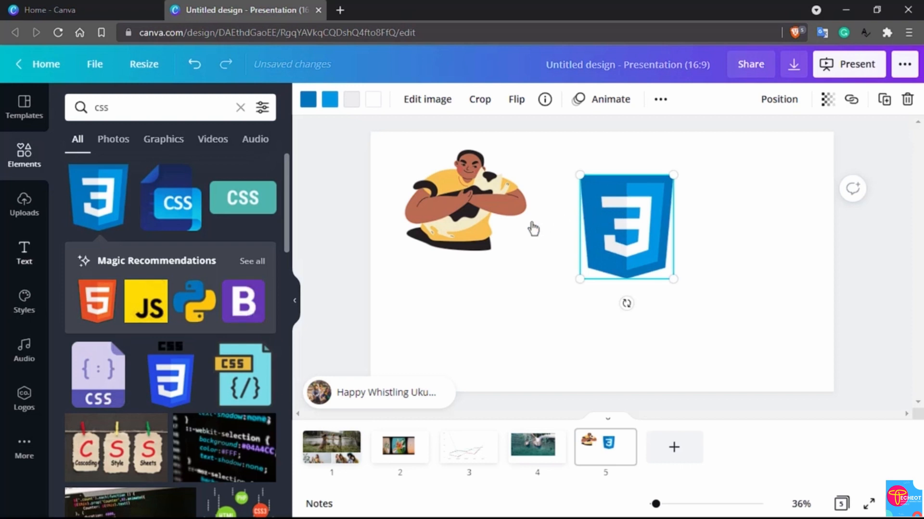
drag(192, 304, 719, 226)
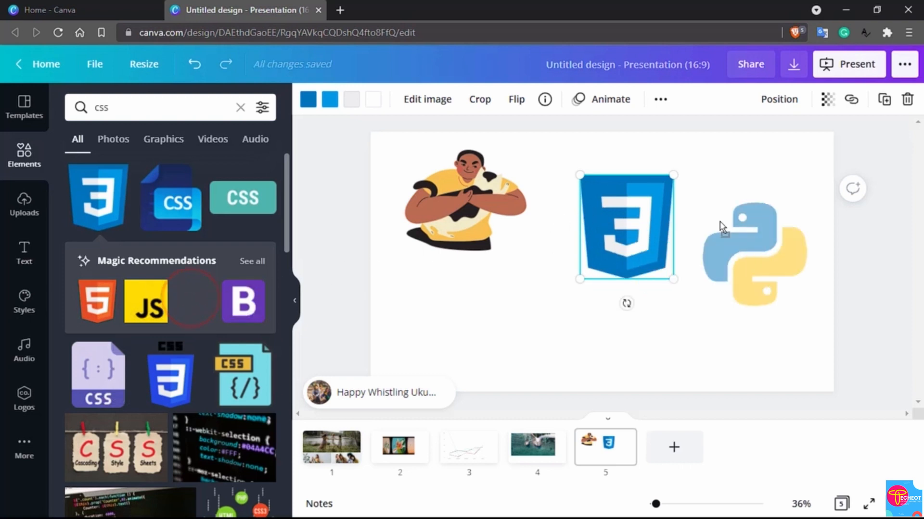
drag(167, 385, 544, 318)
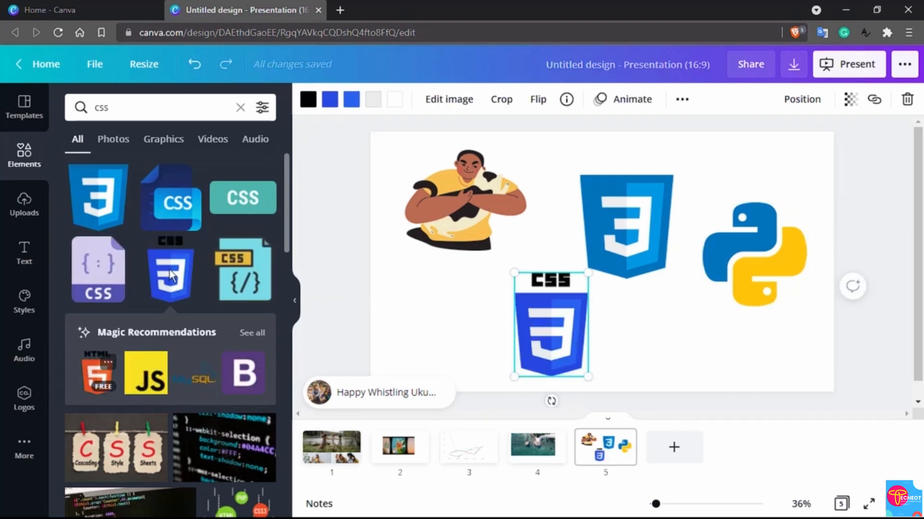
- Place the Cascading Style Sheets clothespin photo on page 5 and replace it with the free photo of a laptop showing code
scroll(171, 275, down, 3)
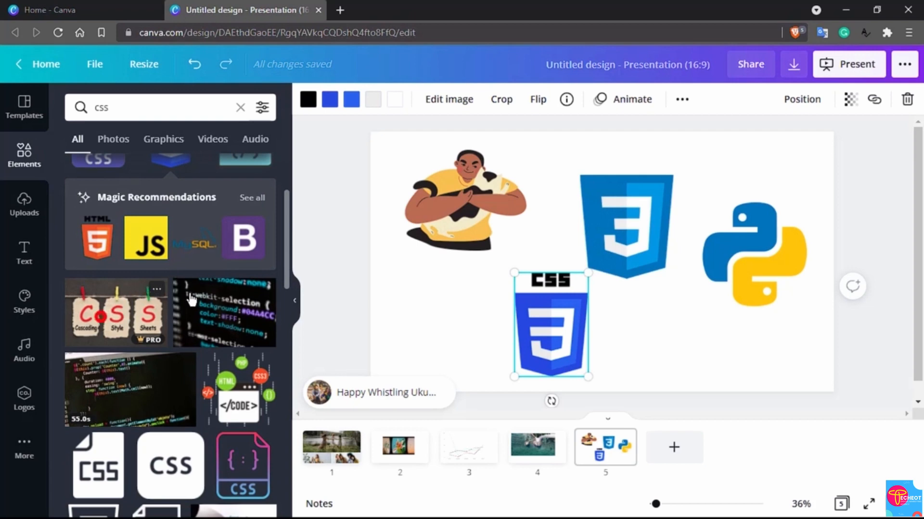
drag(191, 298, 426, 238)
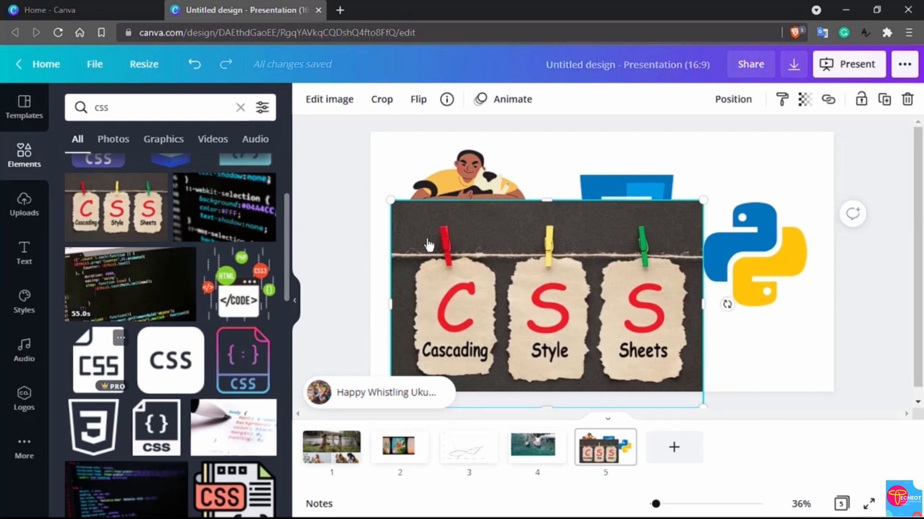
scroll(156, 423, down, 3)
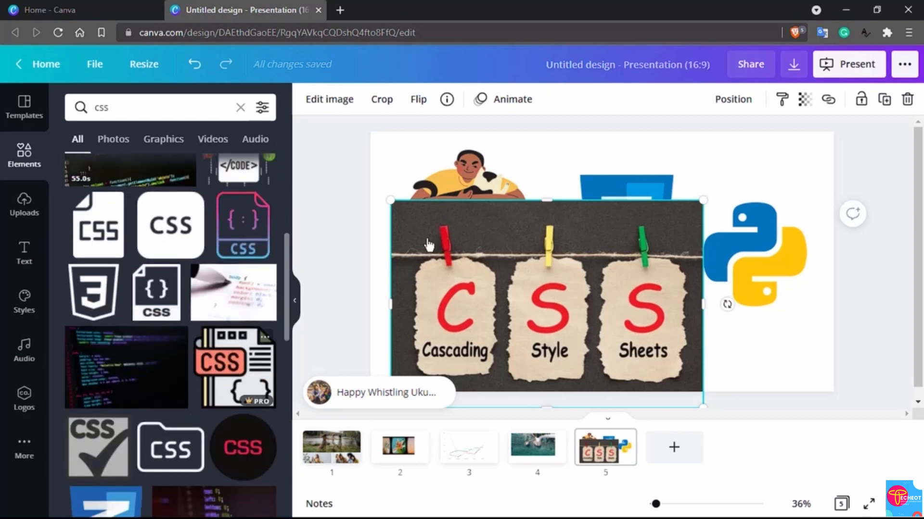
scroll(198, 346, down, 3)
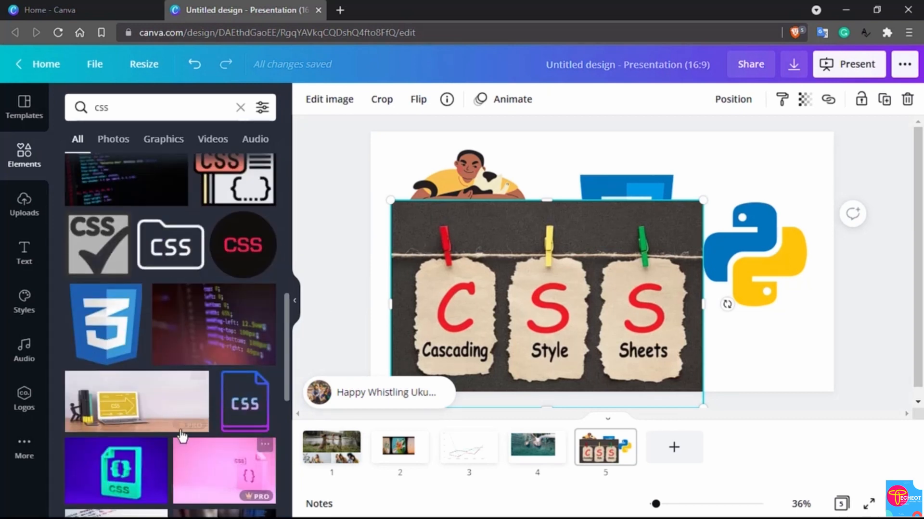
scroll(188, 430, down, 6)
scroll(197, 426, up, 9)
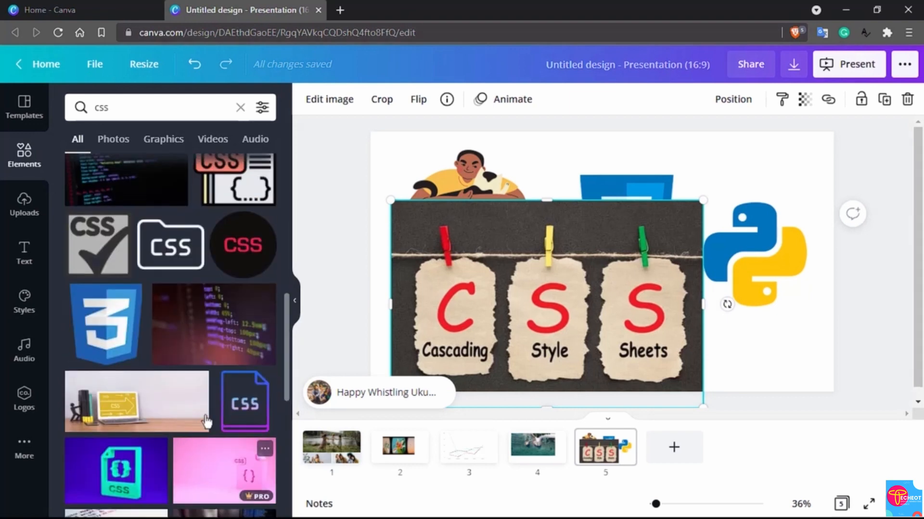
scroll(211, 422, down, 3)
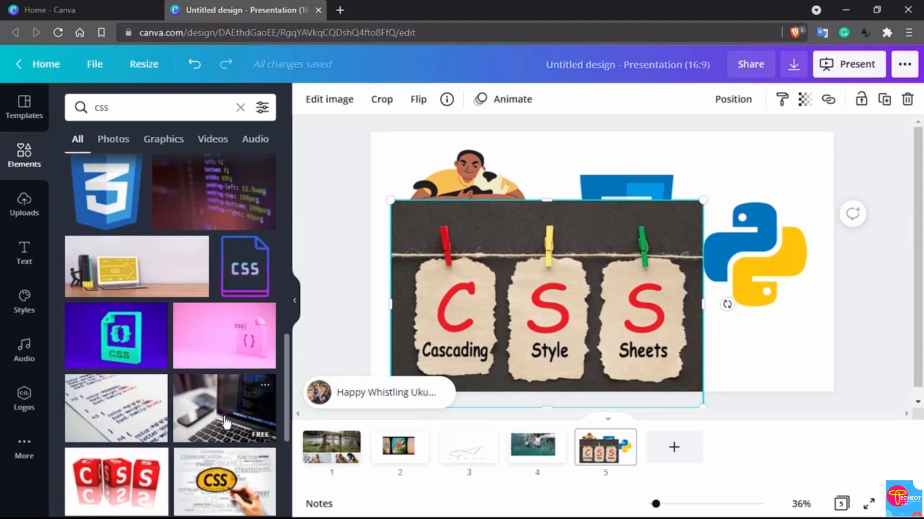
drag(224, 424, 538, 242)
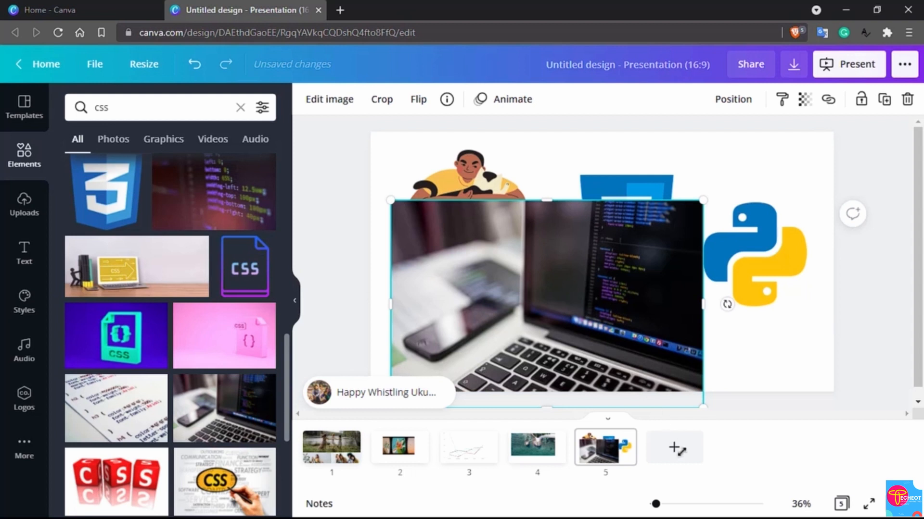
- Add a blank sixth page and browse the full Graphics collection of the elements library
click(684, 455)
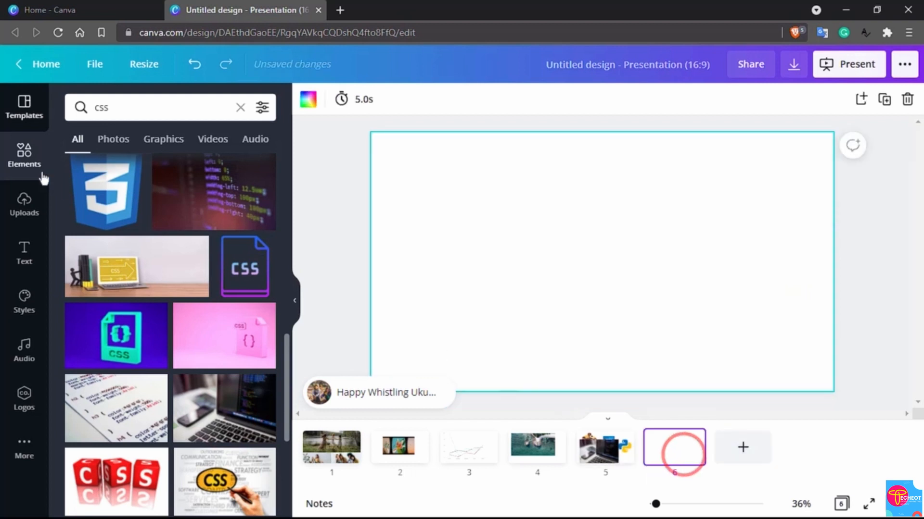
click(26, 162)
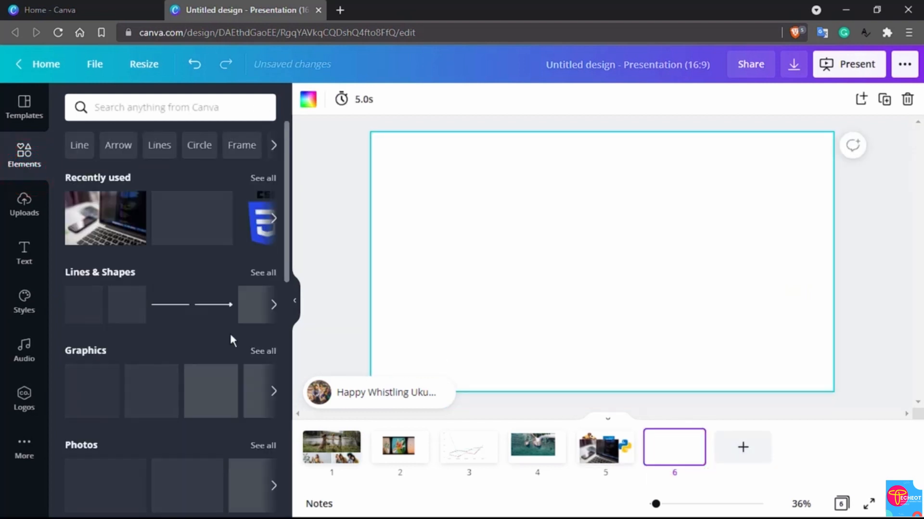
scroll(230, 337, down, 2)
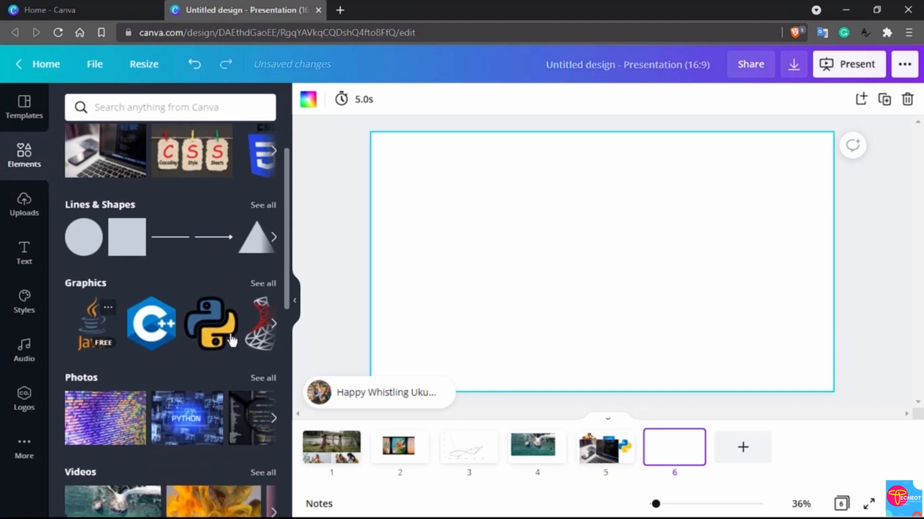
click(269, 284)
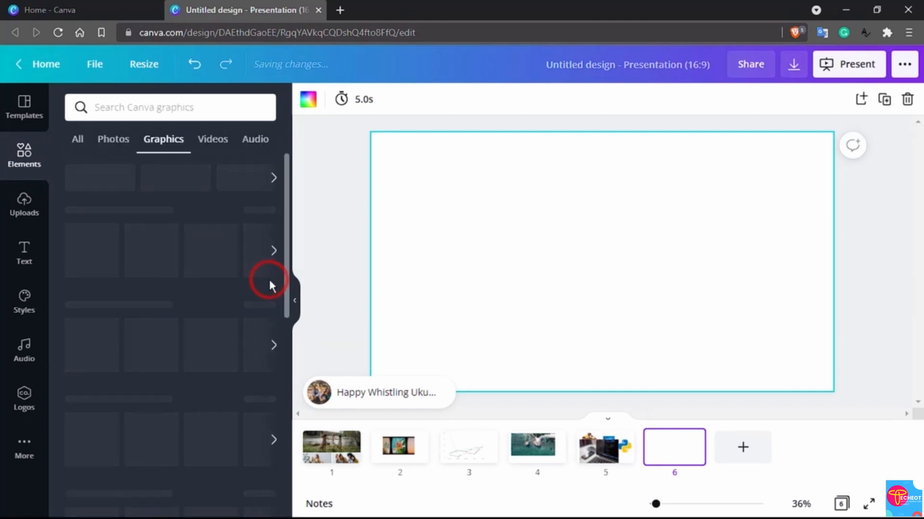
scroll(204, 400, down, 7)
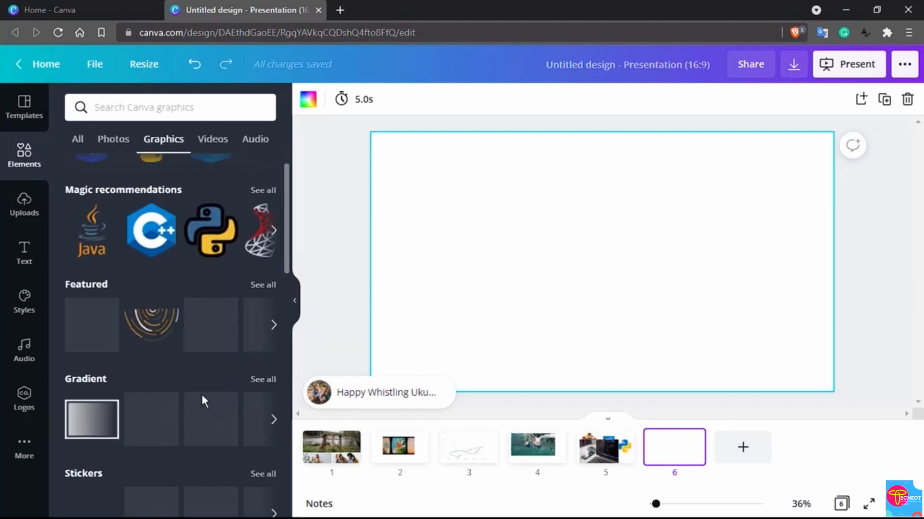
scroll(204, 401, down, 2)
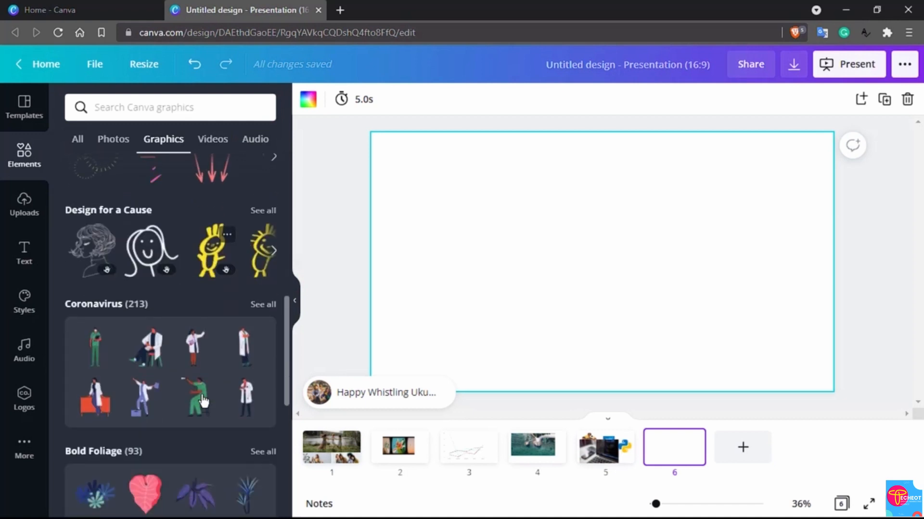
scroll(217, 337, down, 3)
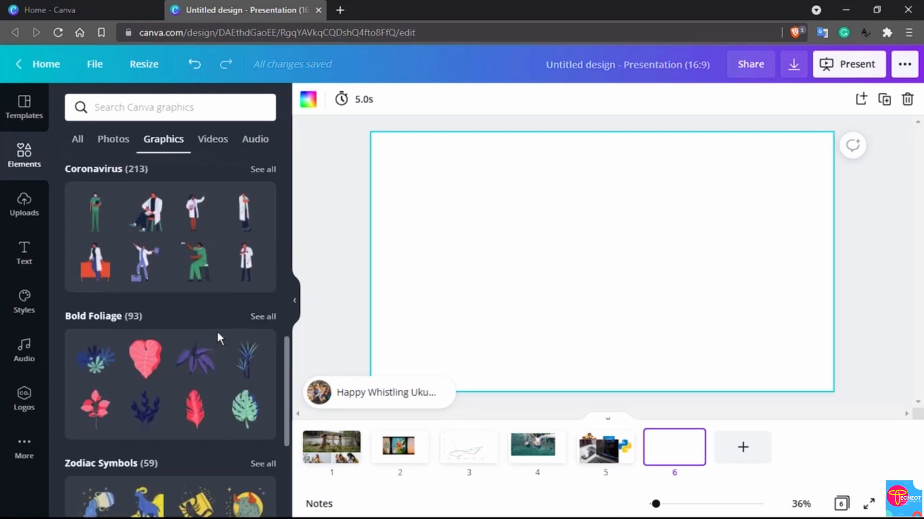
scroll(218, 334, down, 5)
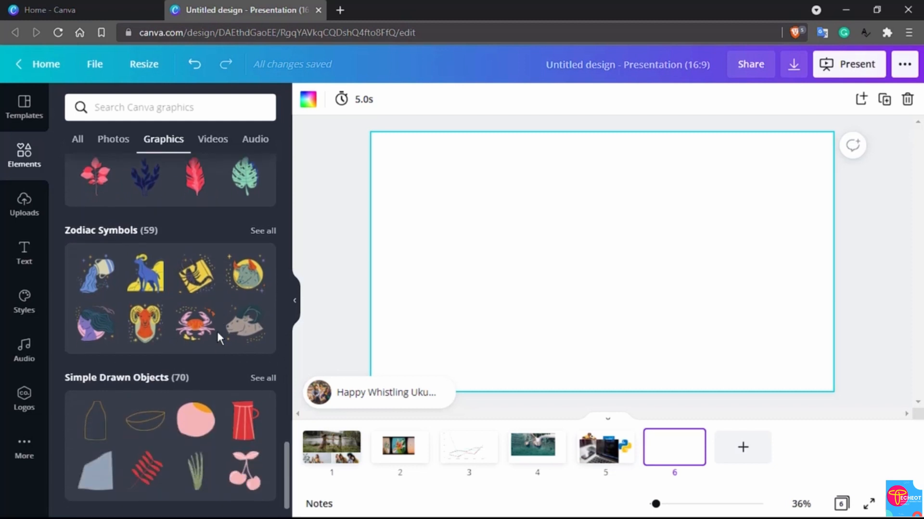
scroll(181, 366, up, 10)
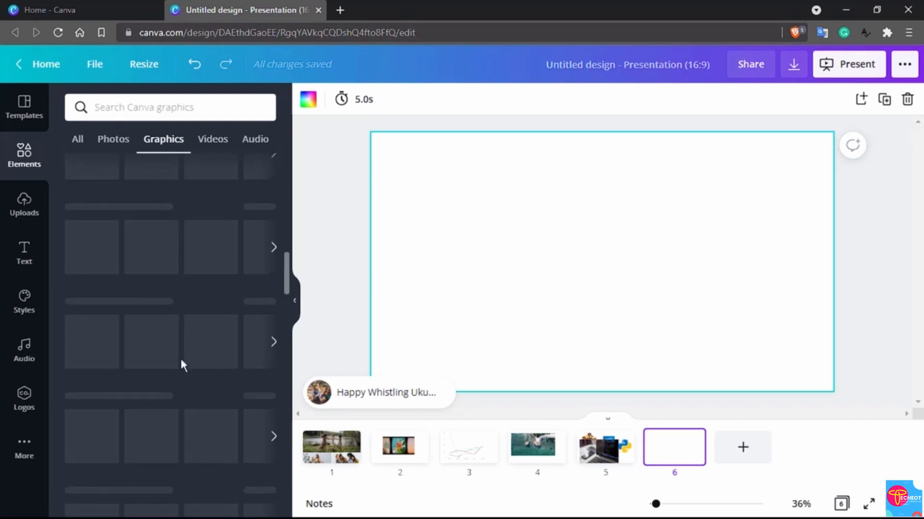
scroll(182, 365, up, 5)
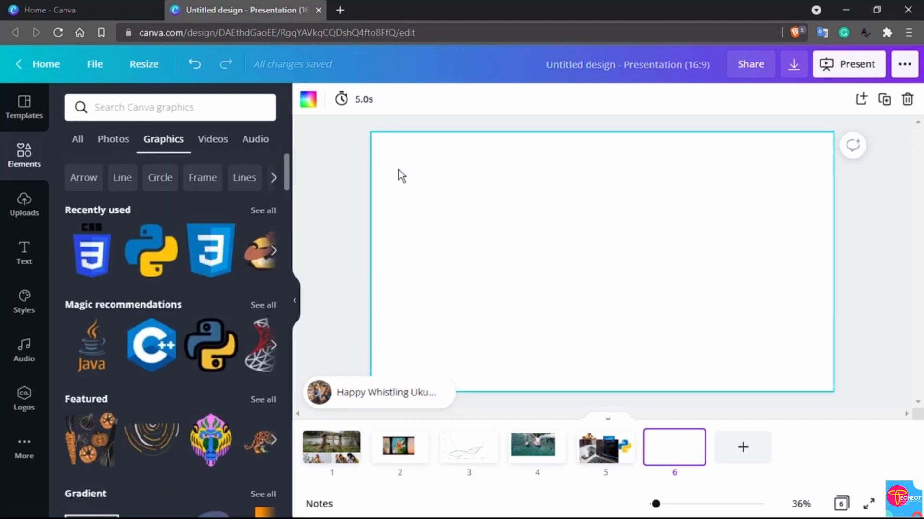
- Browse the complete Lines & Shapes collection of the elements library
click(30, 152)
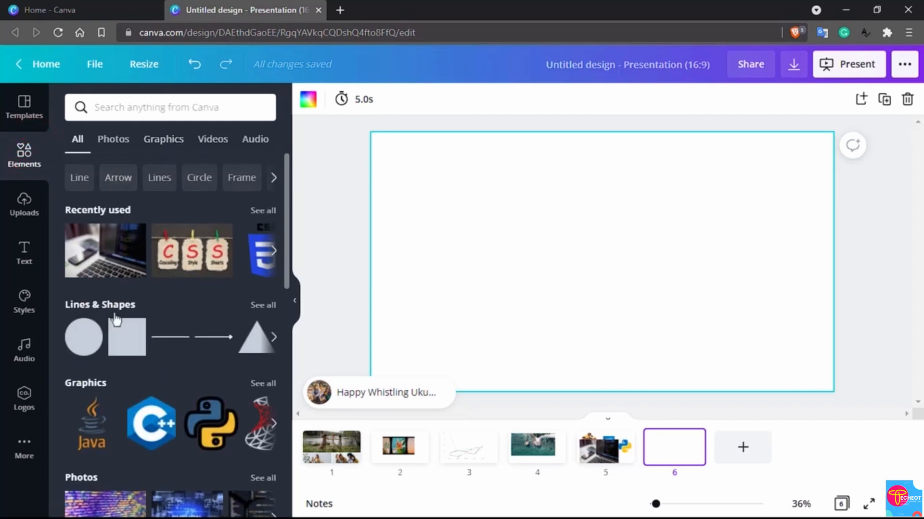
scroll(139, 366, down, 2)
scroll(139, 365, up, 2)
click(267, 305)
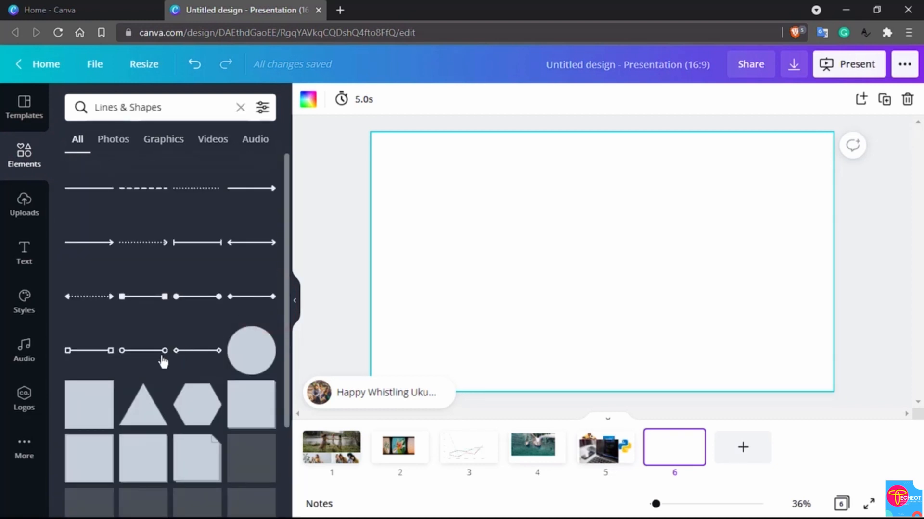
scroll(163, 362, down, 6)
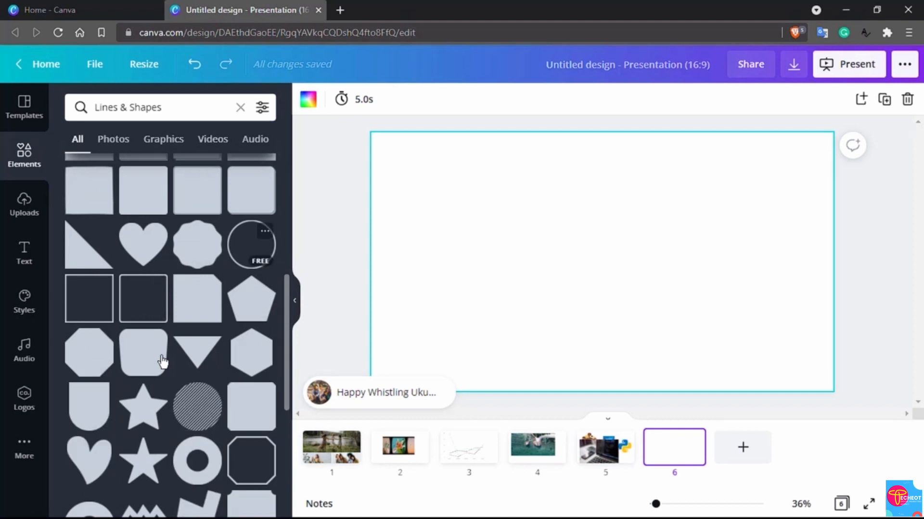
- Search the elements for circle, then place the free circle outline on page 6 and rotate it slightly clockwise
click(182, 114)
double_click(182, 114)
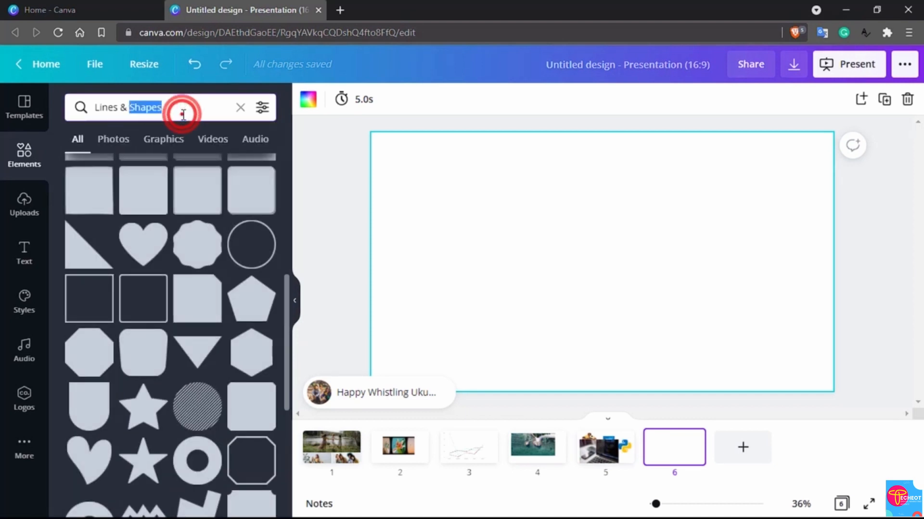
triple_click(182, 114)
text(circle)
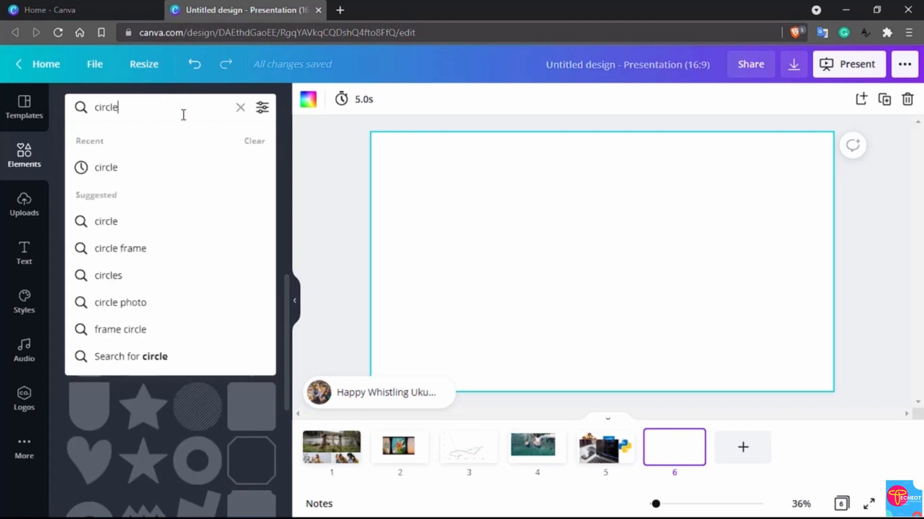
text(.)
key(Return)
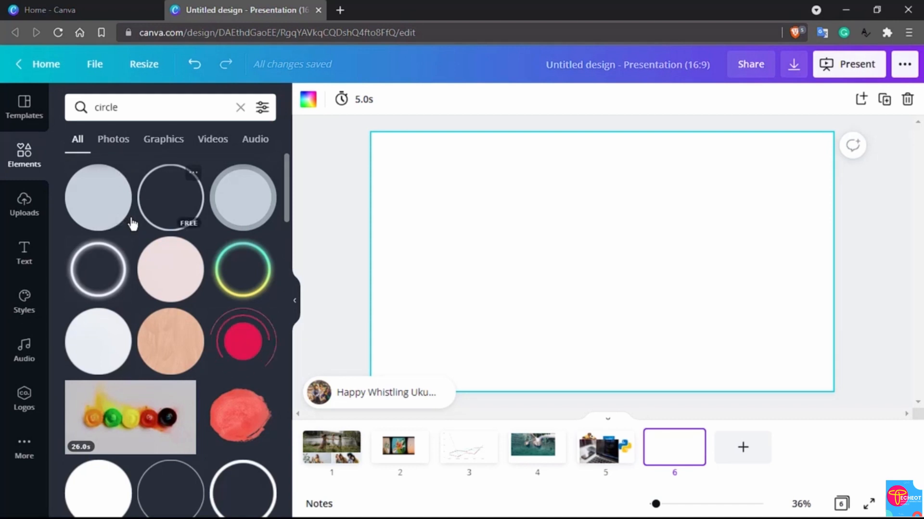
drag(163, 201, 598, 216)
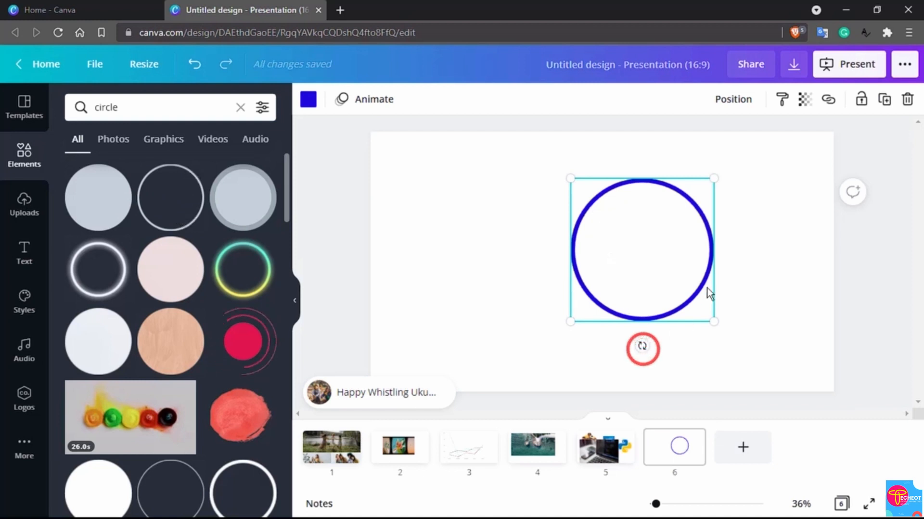
drag(642, 346, 624, 368)
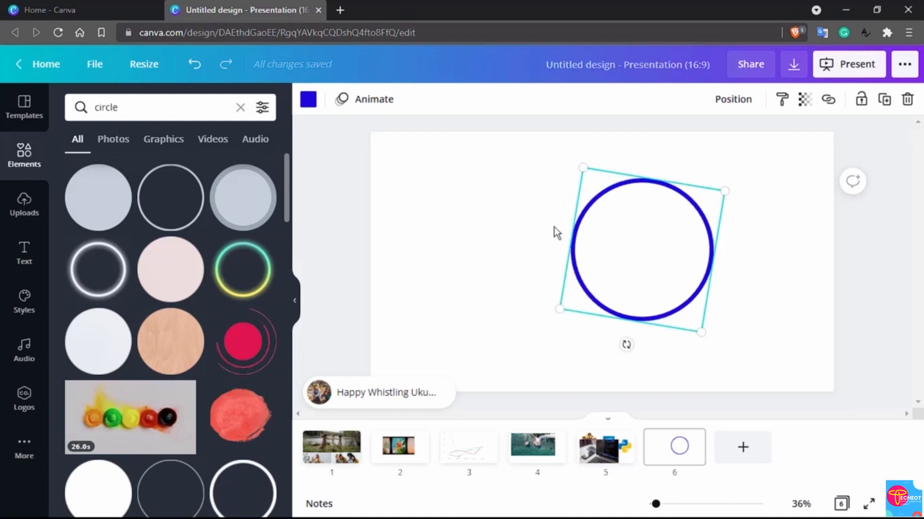
- Try brand maroon, document orange, yellow and light grey, and default dark grey and black as the circle outline's color
click(309, 103)
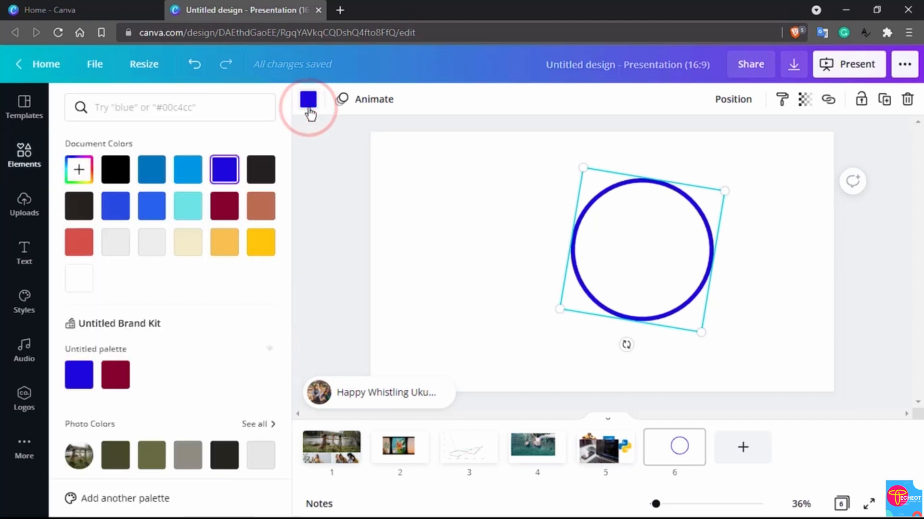
click(116, 380)
click(225, 242)
click(267, 248)
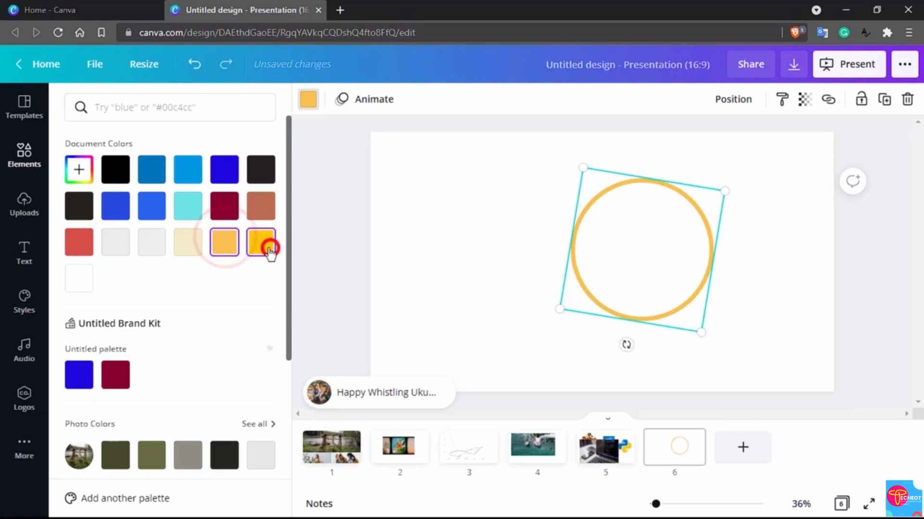
click(151, 243)
scroll(135, 273, down, 5)
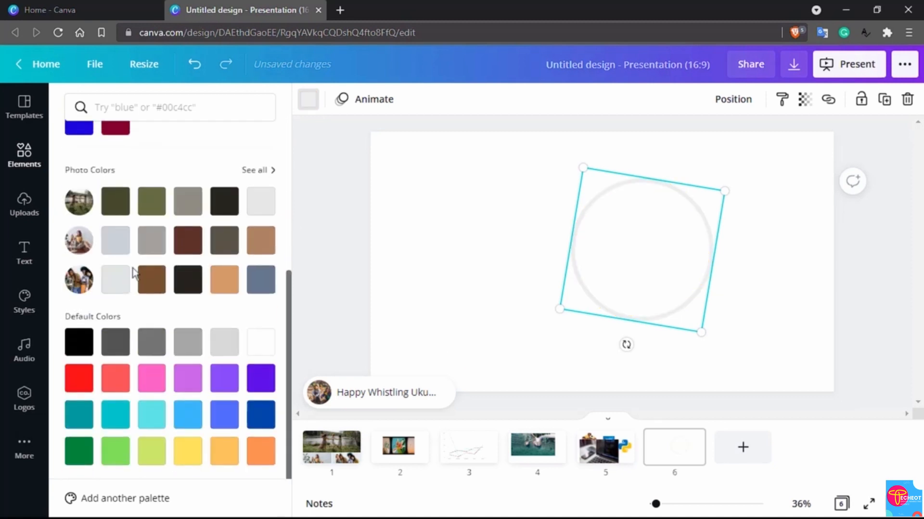
click(116, 339)
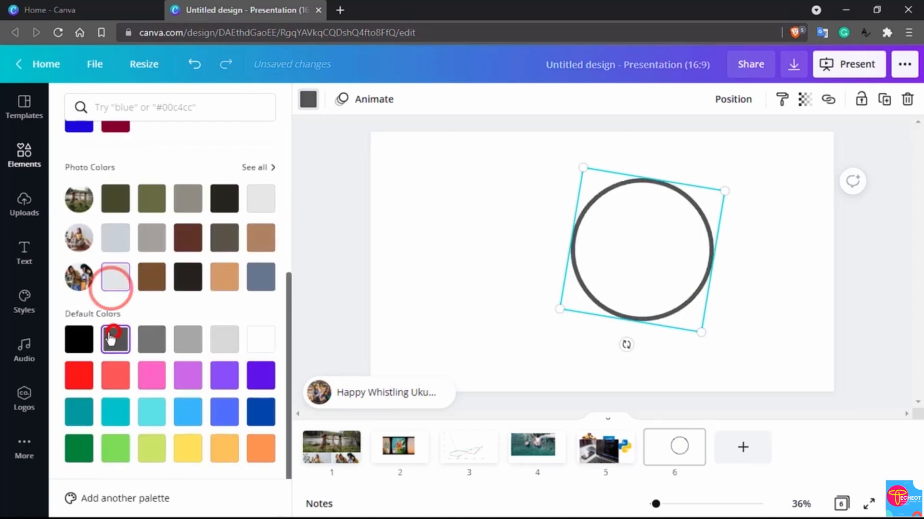
click(79, 339)
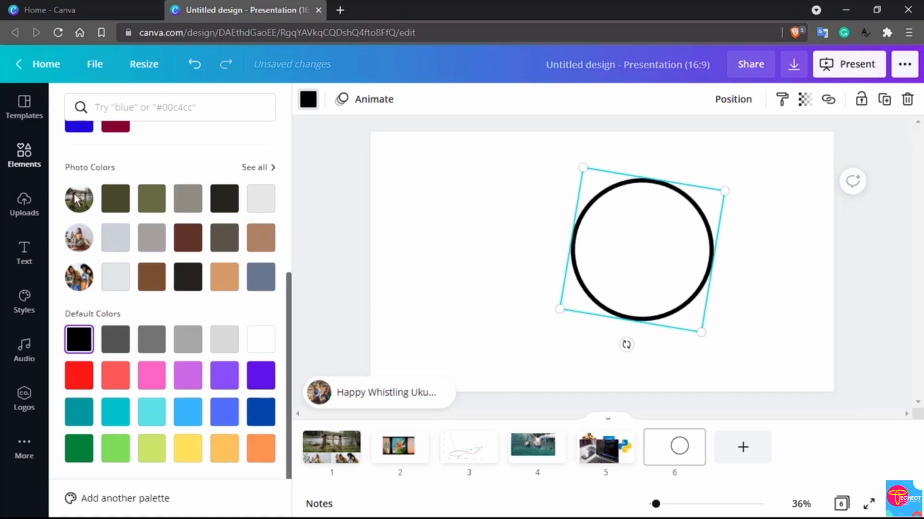
- Try several photo colors on the circle outline, including olive green, grey, near-black and tan, and look through the other palettes
click(115, 197)
click(151, 198)
click(187, 201)
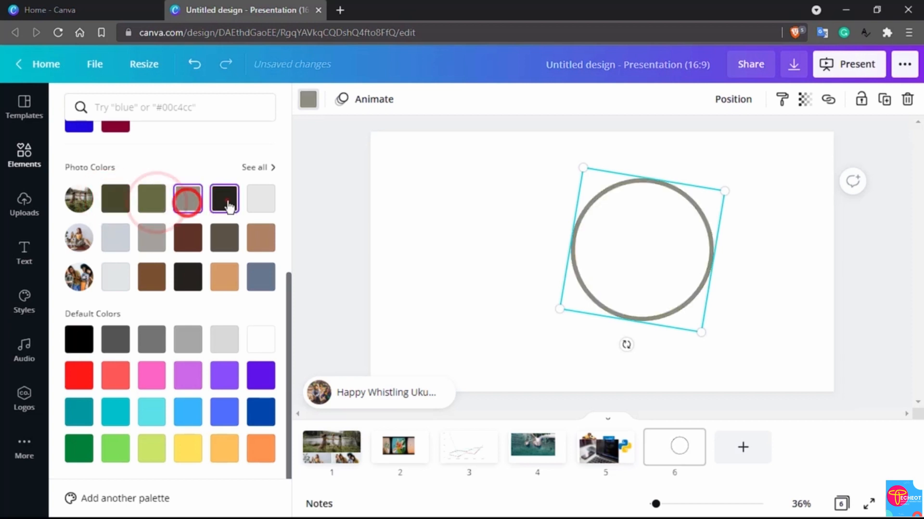
click(229, 207)
click(261, 199)
click(260, 237)
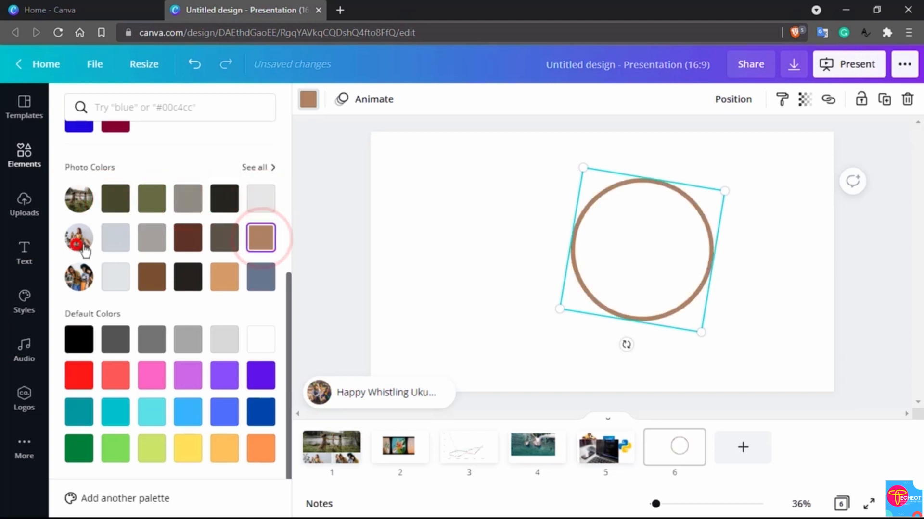
click(152, 238)
scroll(140, 327, up, 5)
scroll(141, 327, down, 5)
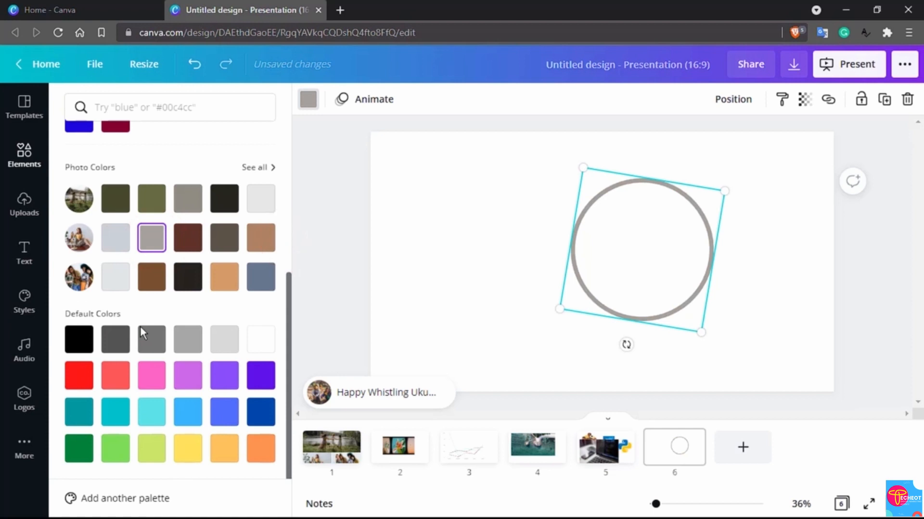
scroll(141, 328, up, 5)
scroll(140, 332, down, 2)
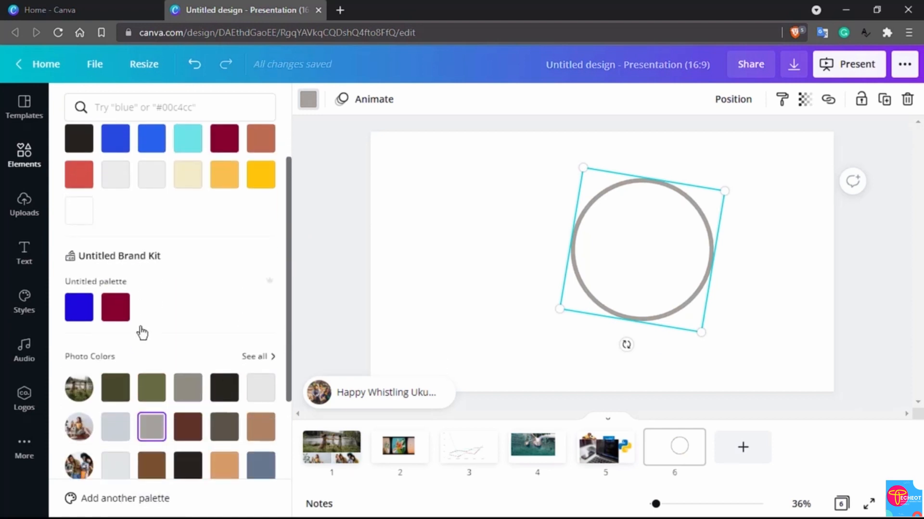
- Try the brand palette's blue and maroon on the circle outline, then set it to bright red from the default colors
click(89, 309)
click(110, 315)
click(87, 314)
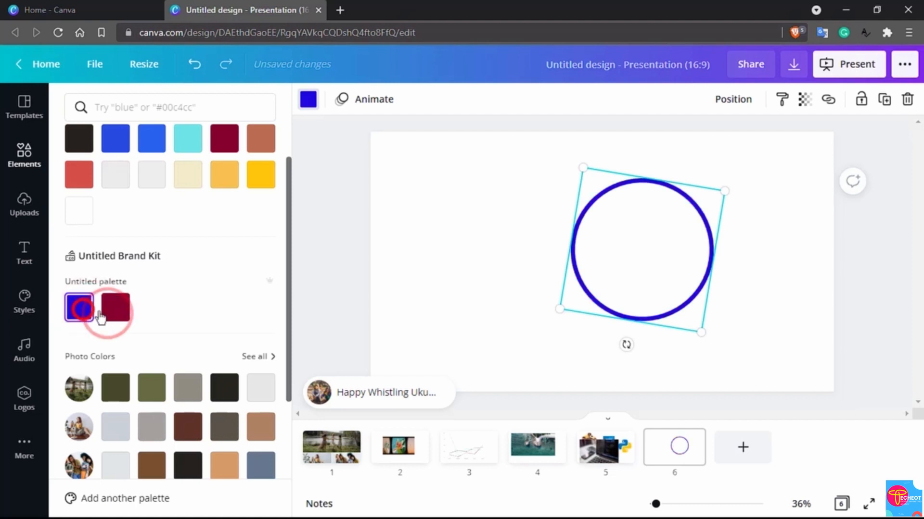
click(113, 314)
scroll(96, 324, down, 4)
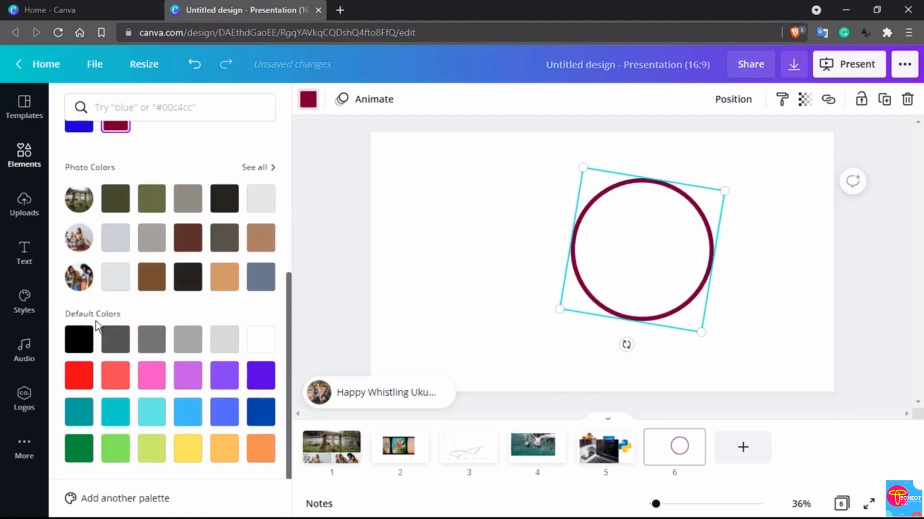
click(82, 376)
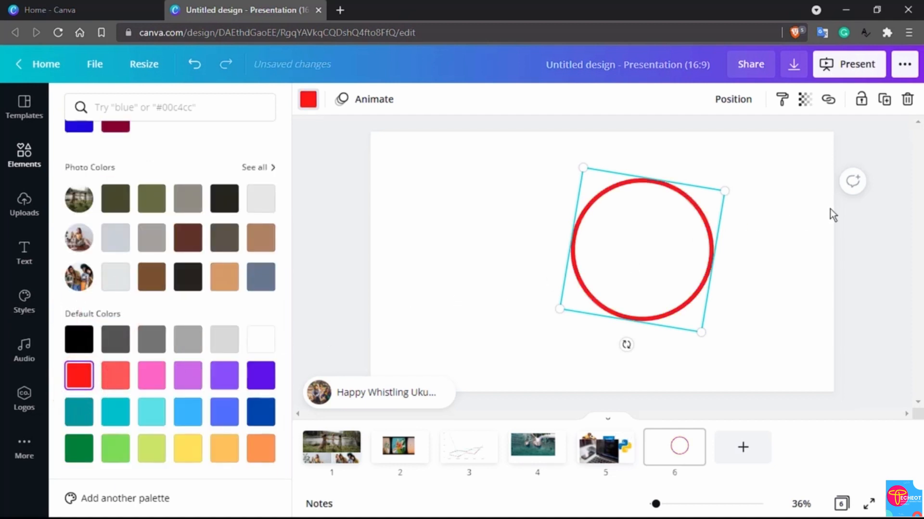
- Search the elements for triangle and place the Pro triangle outline beside the red circle on page 6
click(28, 153)
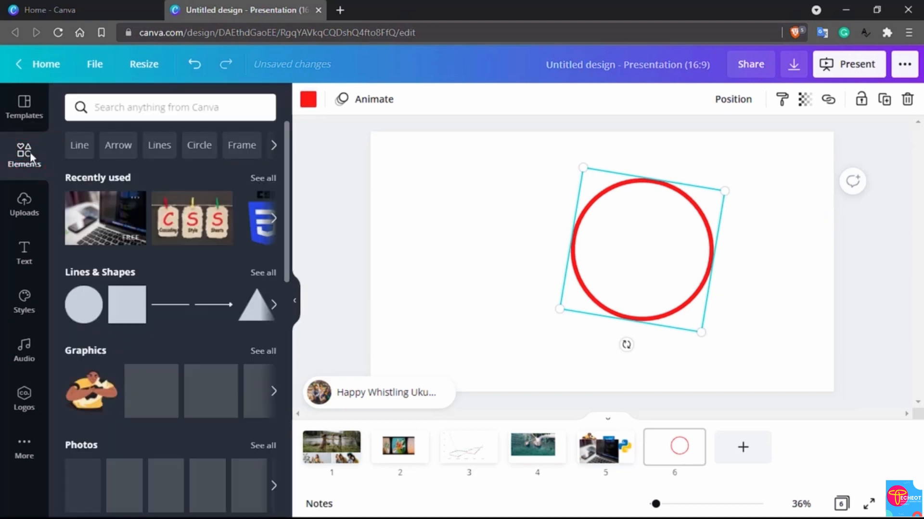
click(205, 119)
text(tria)
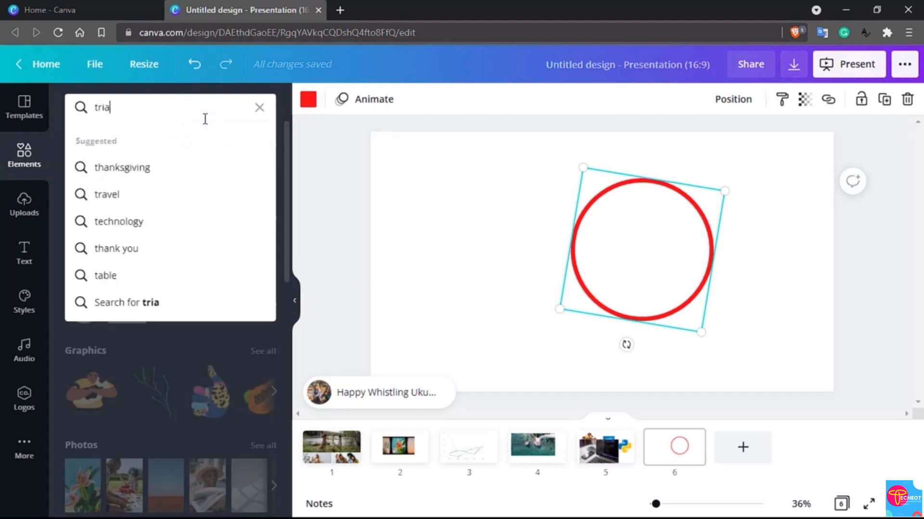
text(ngle)
key(Return)
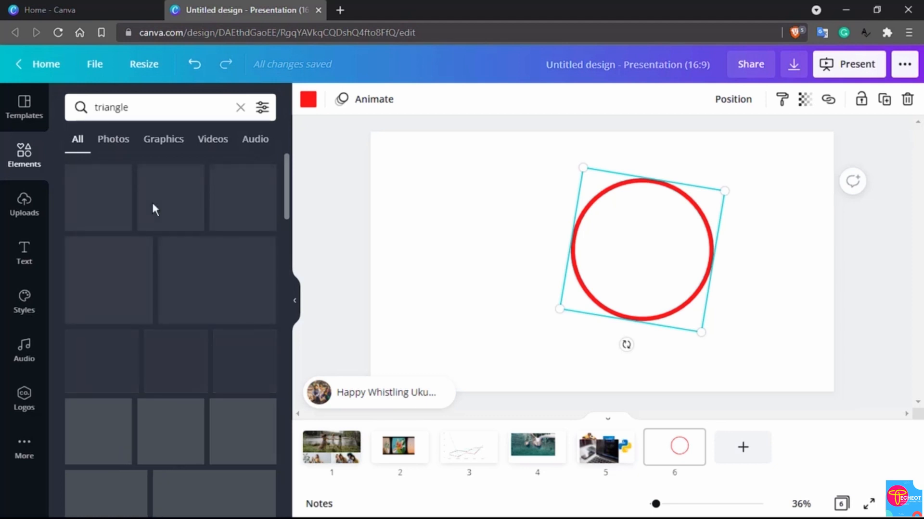
scroll(105, 291, down, 3)
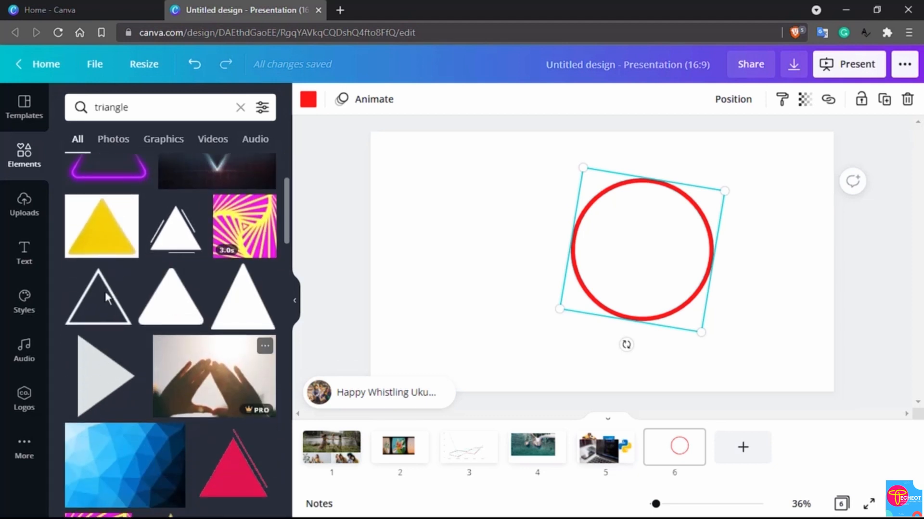
drag(101, 299, 486, 221)
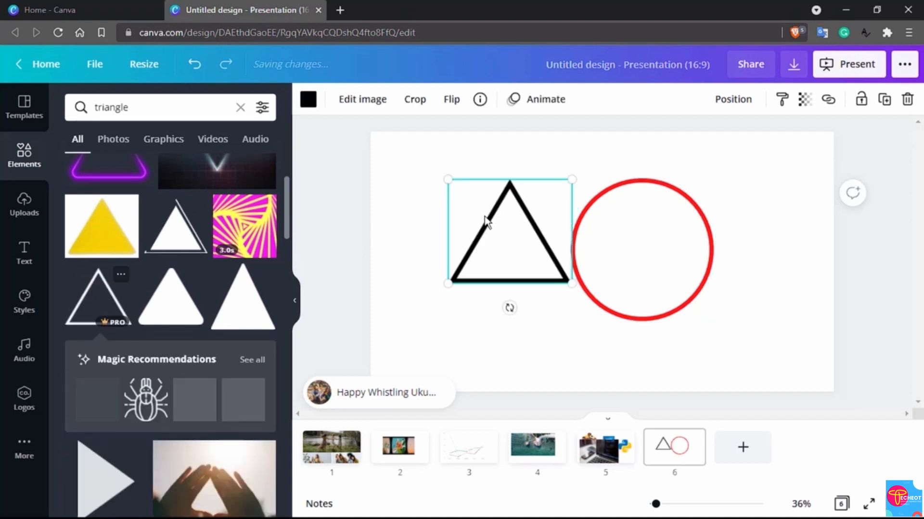
- Crop a strip off the triangle's left side and apply the crop
click(419, 101)
drag(449, 287, 476, 283)
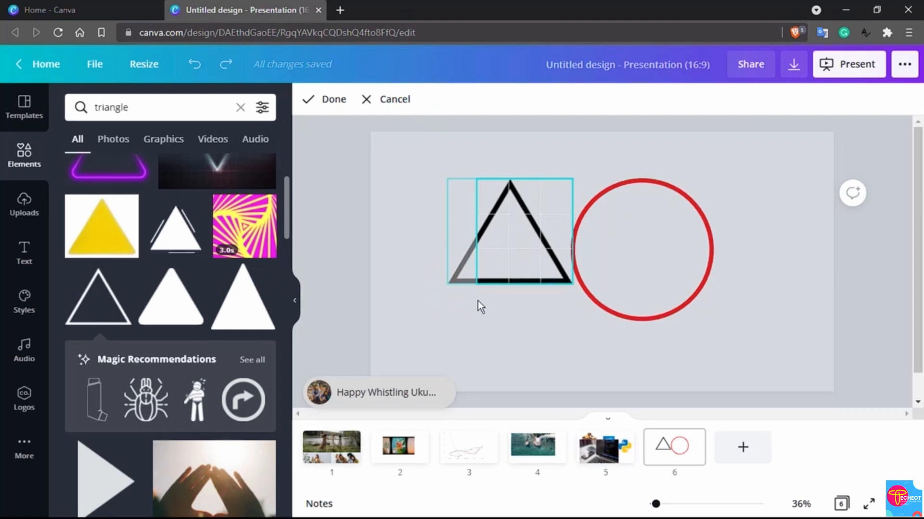
click(309, 101)
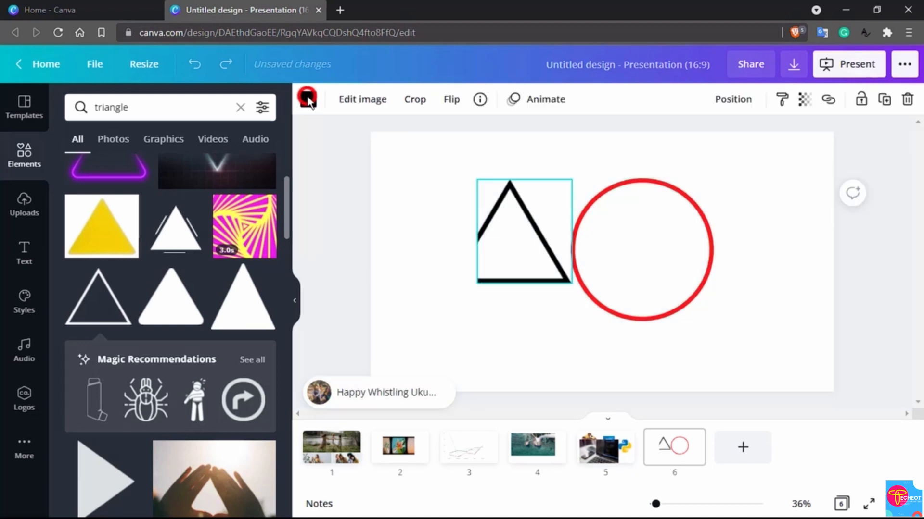
right_click(507, 221)
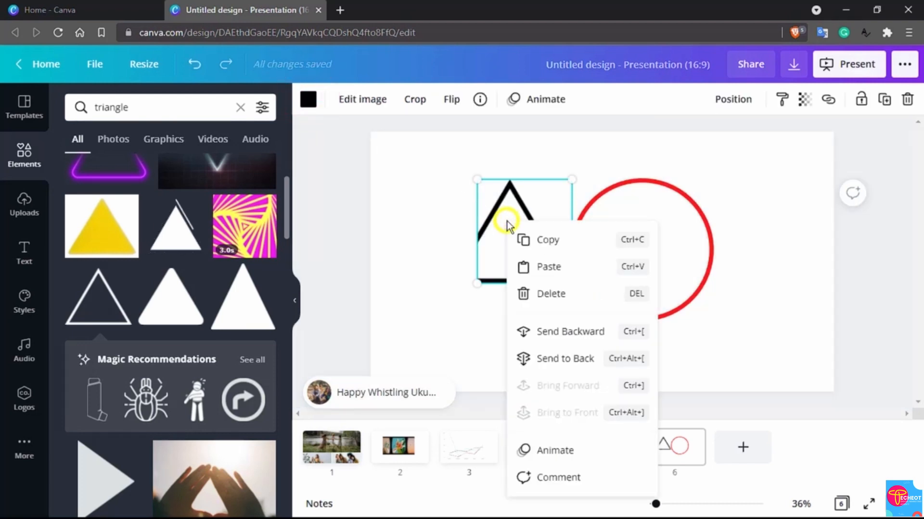
click(388, 235)
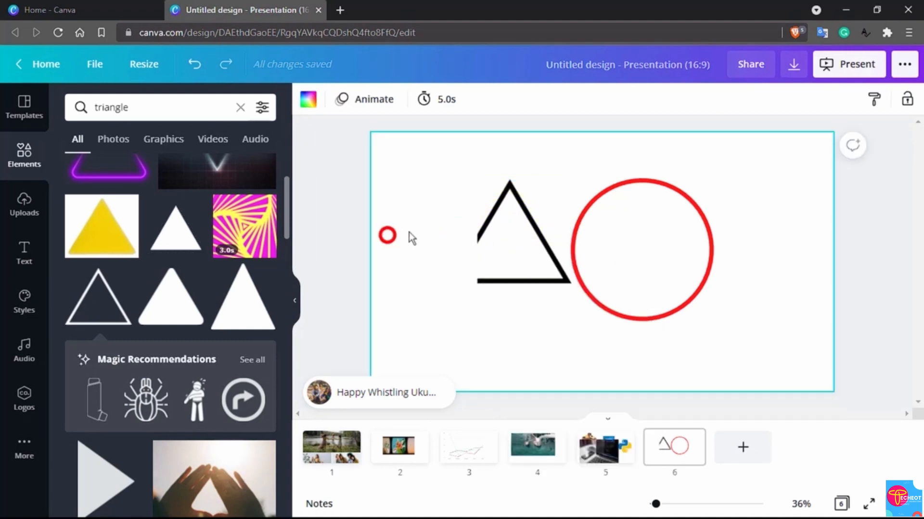
- Flip the cropped triangle horizontally
click(504, 213)
right_click(507, 221)
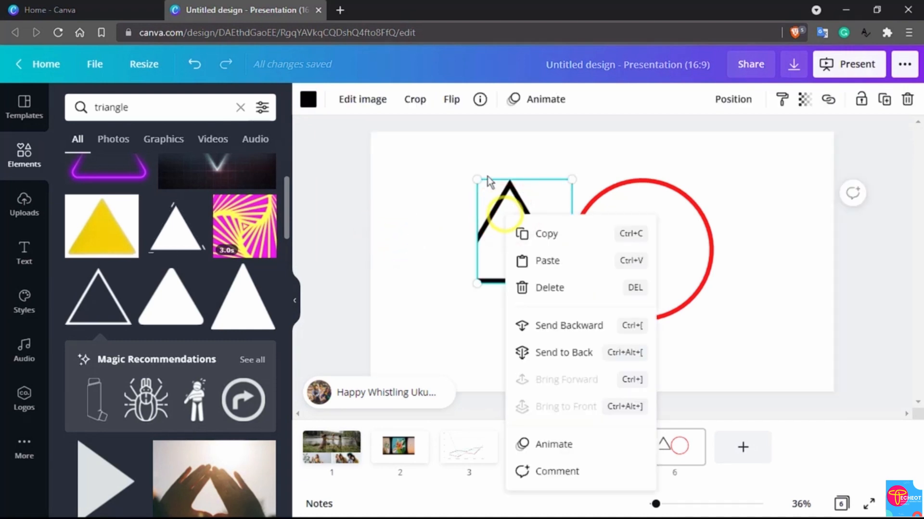
click(451, 99)
click(466, 137)
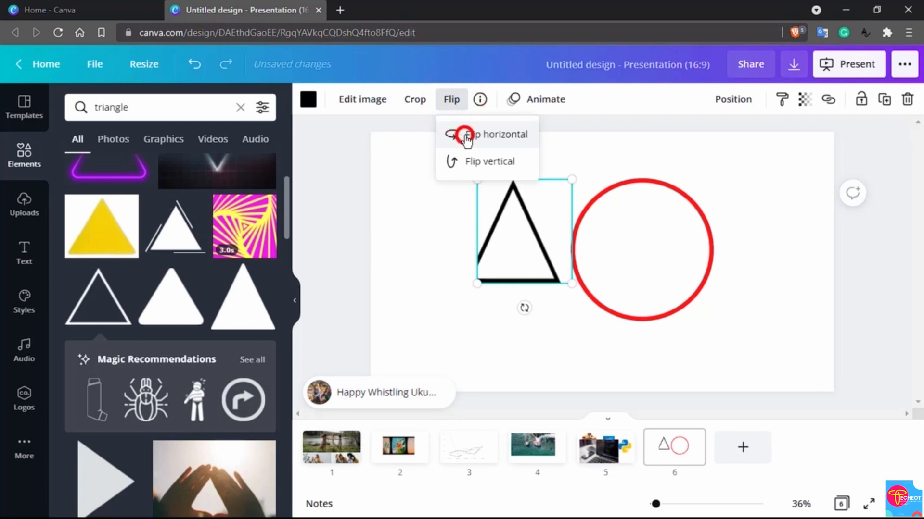
click(449, 271)
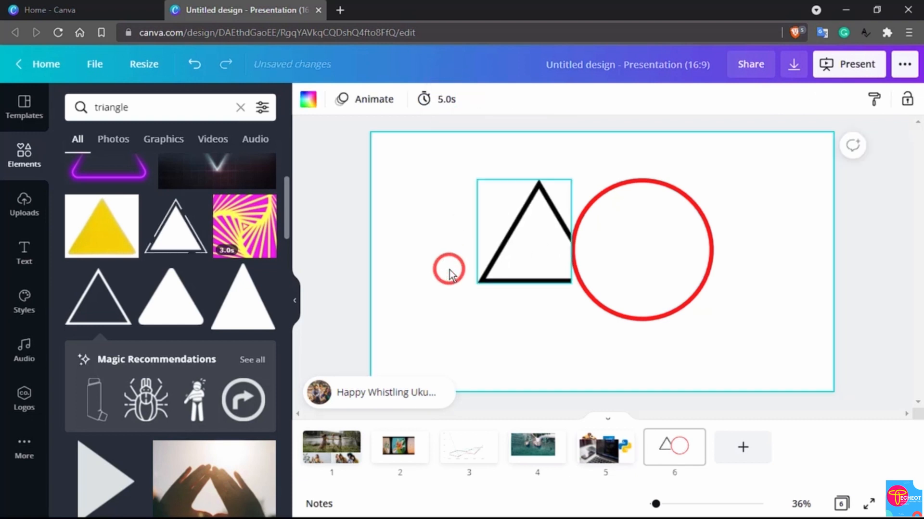
click(358, 181)
- Flip the triangle vertically and flip it back upright
click(534, 220)
click(452, 100)
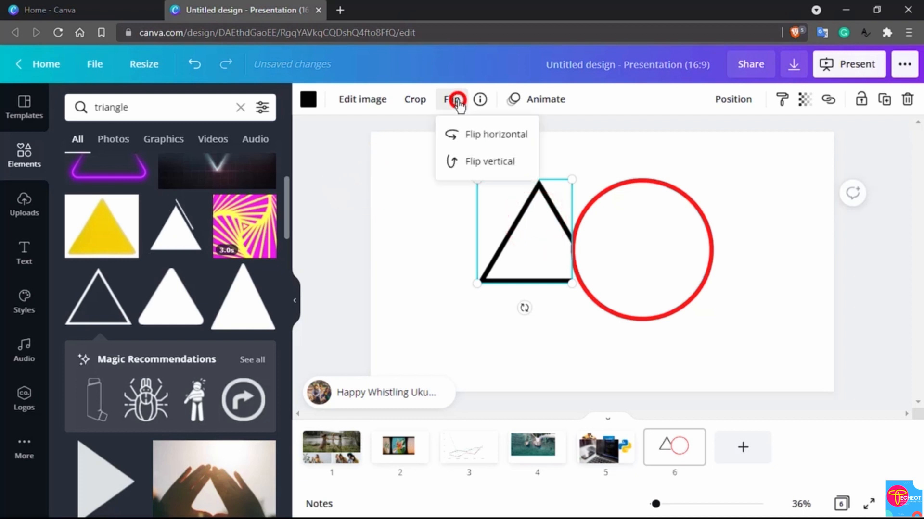
click(474, 161)
click(475, 302)
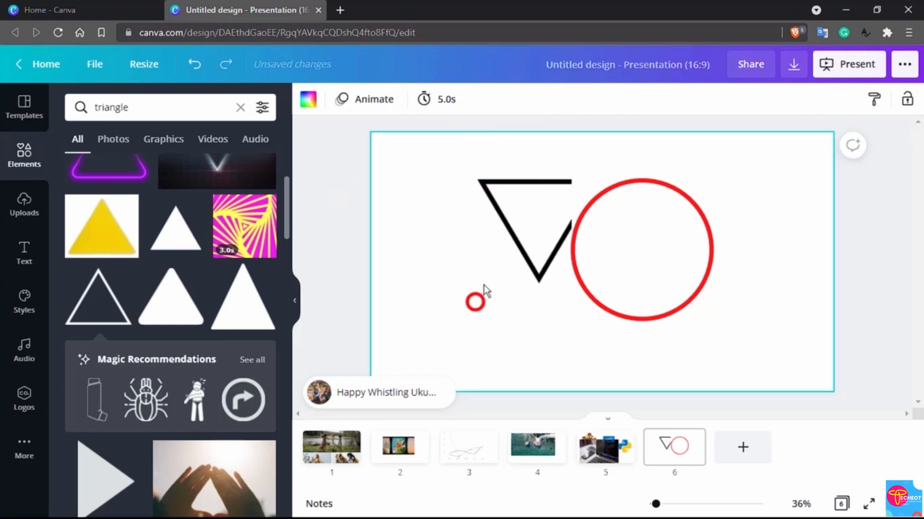
click(510, 221)
click(450, 101)
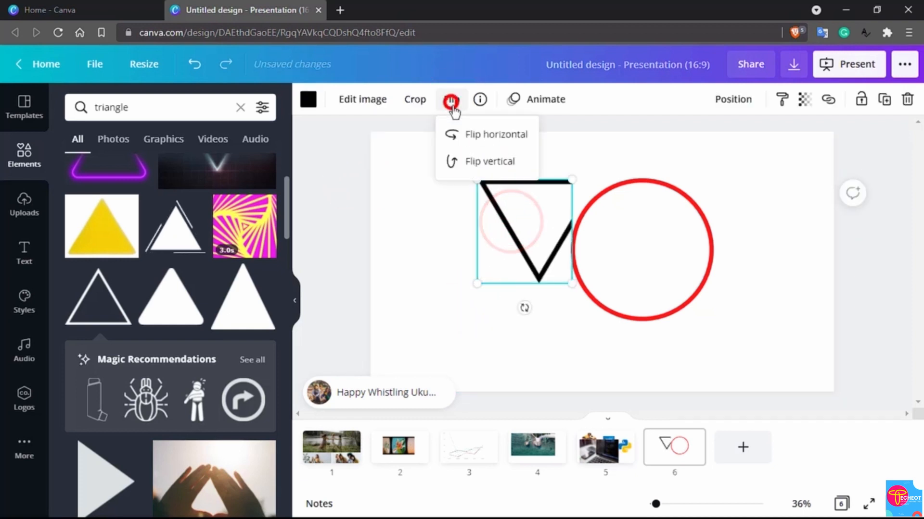
click(476, 162)
- Recolor the triangle outline with the bright red from the document colors
click(306, 100)
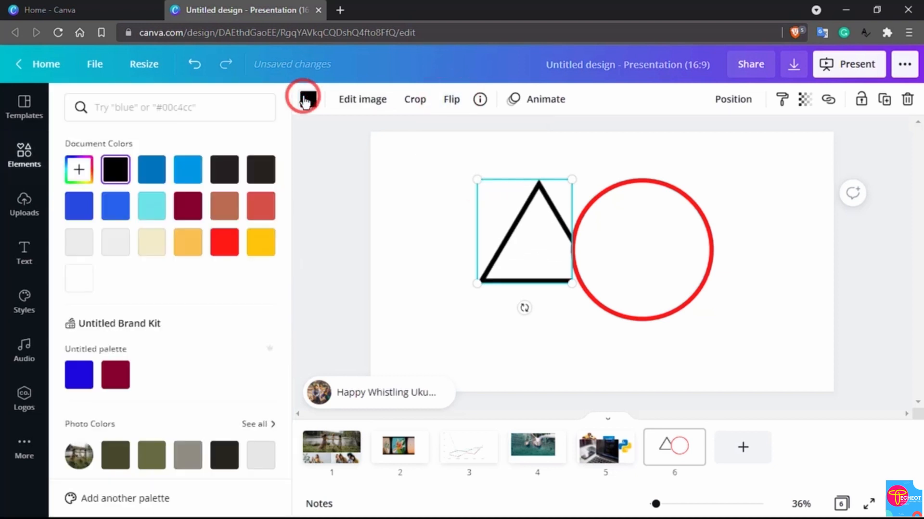
click(224, 242)
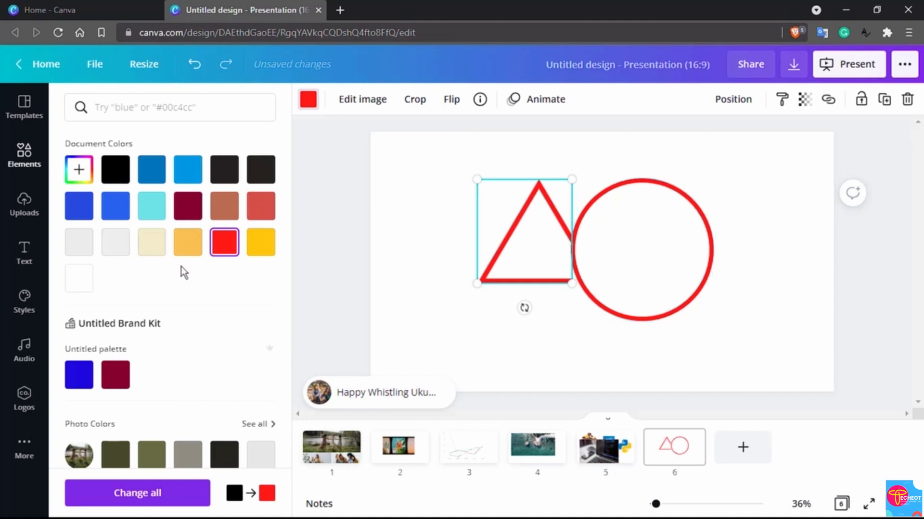
scroll(181, 267, down, 5)
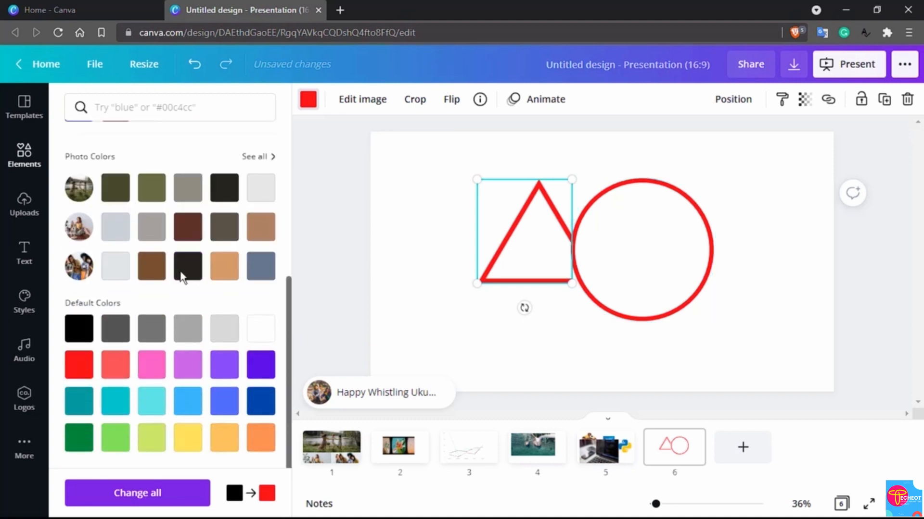
- Apply the black-to-red color change to all matching elements across the design and leave the color choices
click(182, 500)
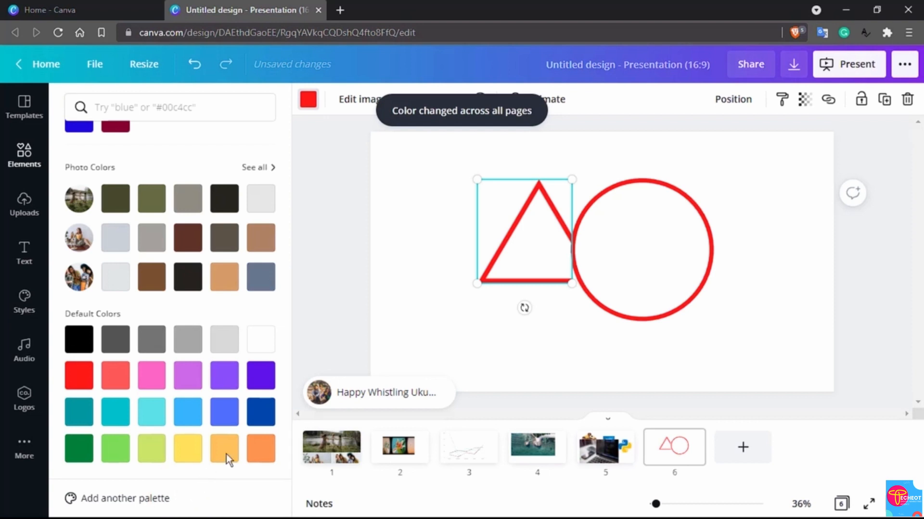
click(435, 261)
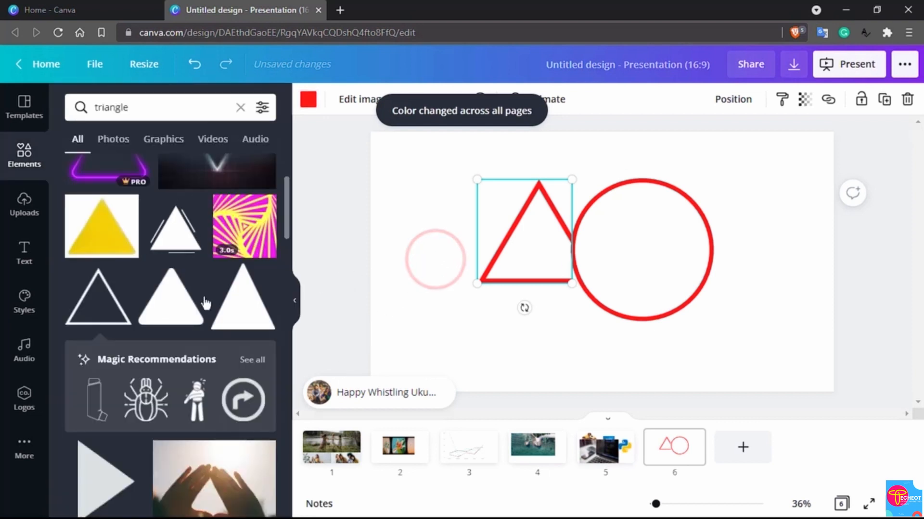
- Place the white triangle with offset outline lines from the triangle search results on page 6 and delete it again
scroll(132, 313, down, 4)
scroll(137, 313, up, 5)
scroll(139, 313, up, 1)
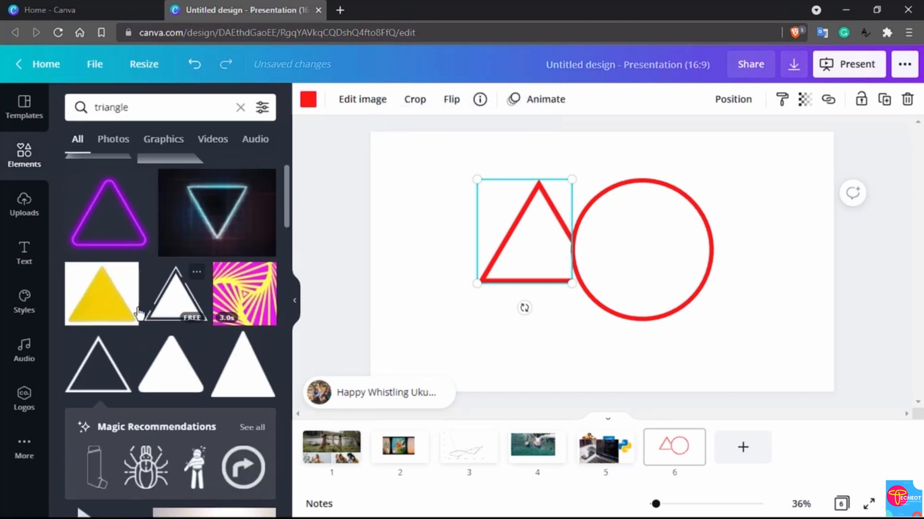
drag(168, 291, 499, 330)
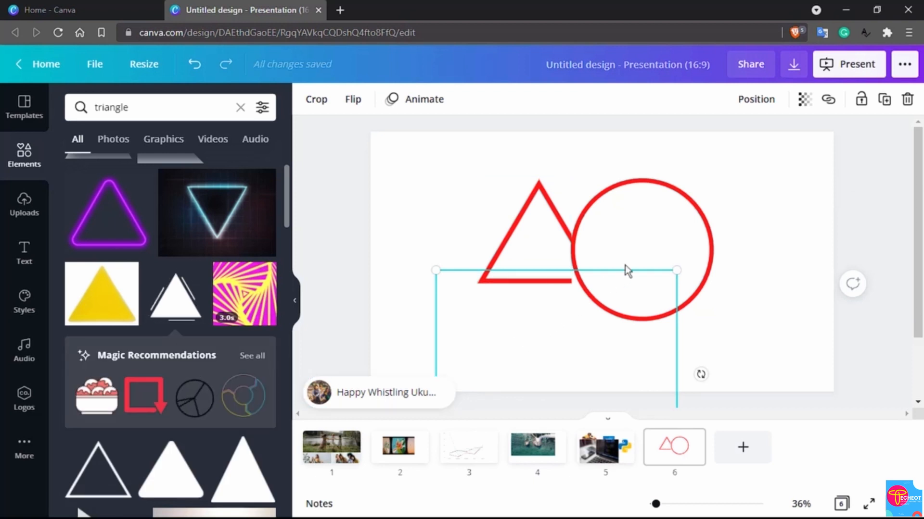
key(Delete)
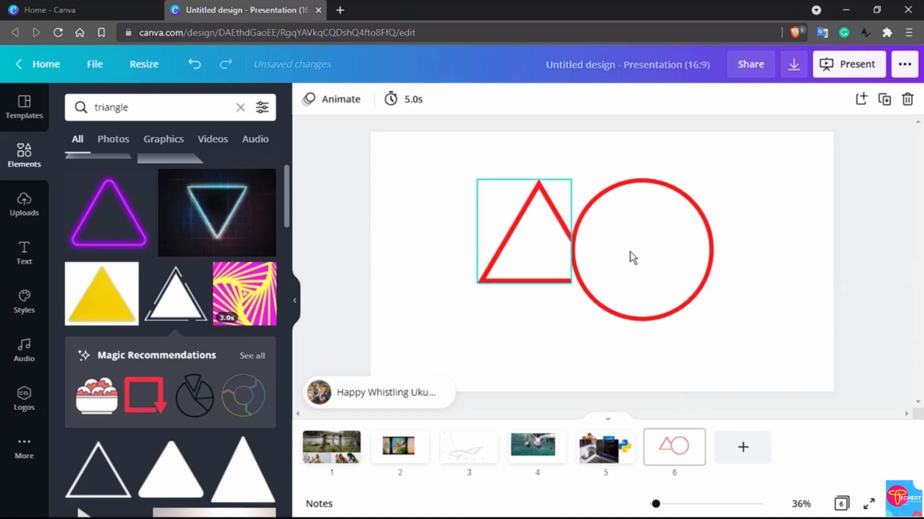
- Return to the Elements overview and review its categories, from recently used items and shapes through charts, frames and grids
scroll(123, 332, down, 6)
scroll(111, 312, up, 7)
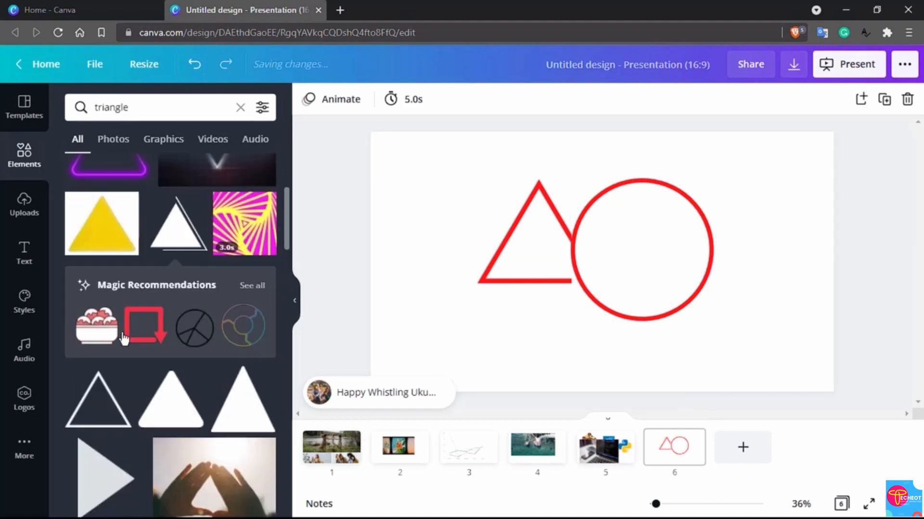
click(24, 154)
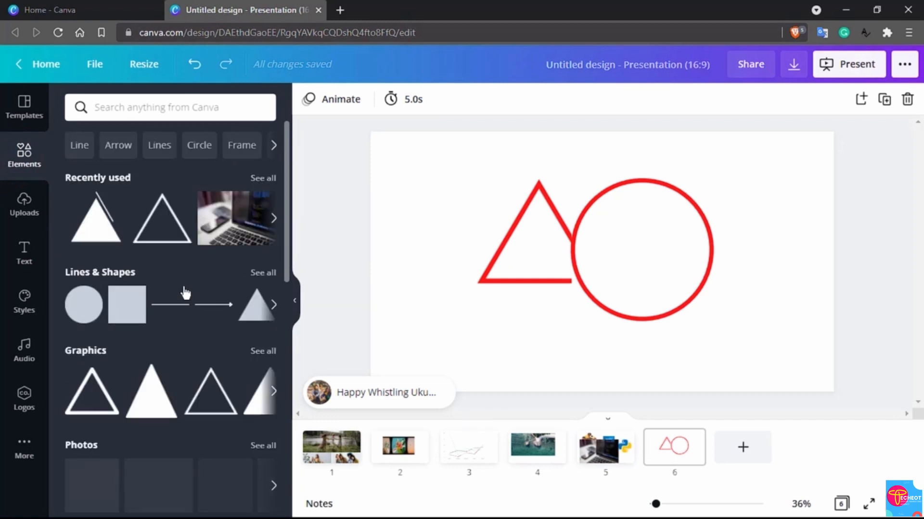
scroll(183, 288, down, 5)
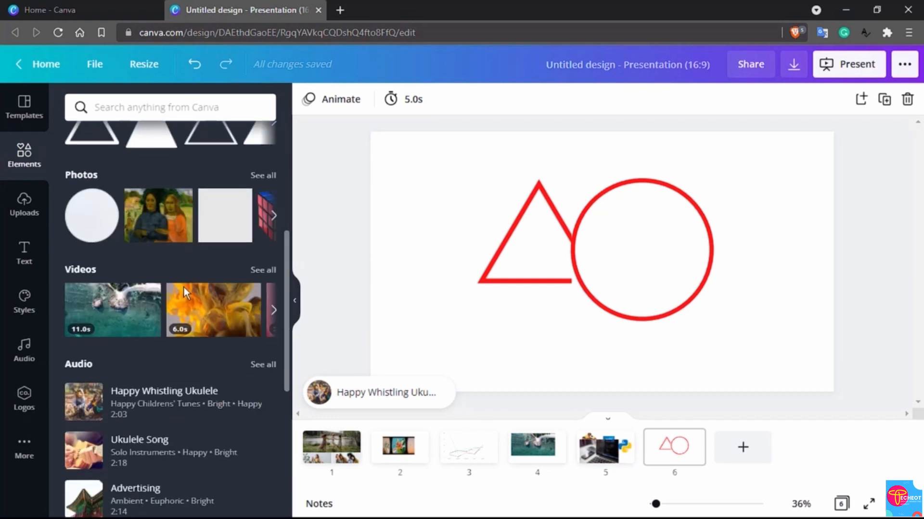
scroll(184, 287, down, 3)
scroll(186, 292, down, 3)
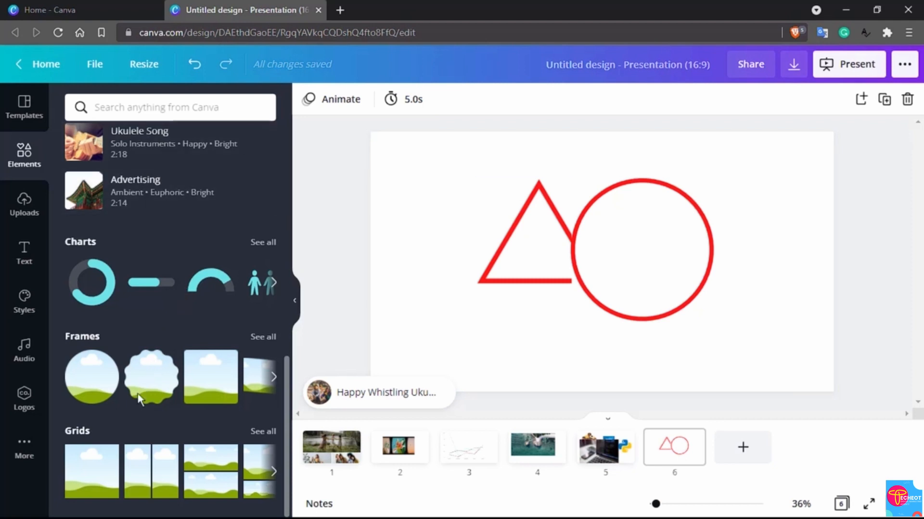
scroll(120, 431, up, 10)
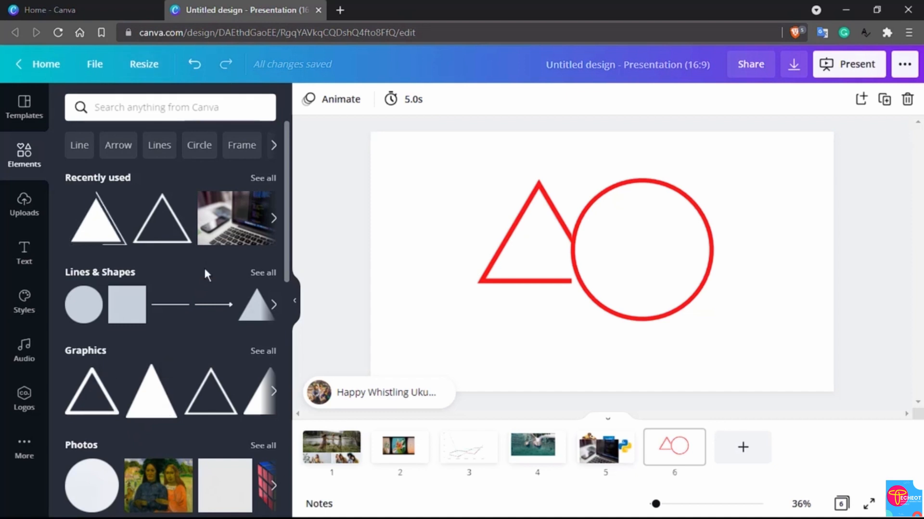
click(539, 243)
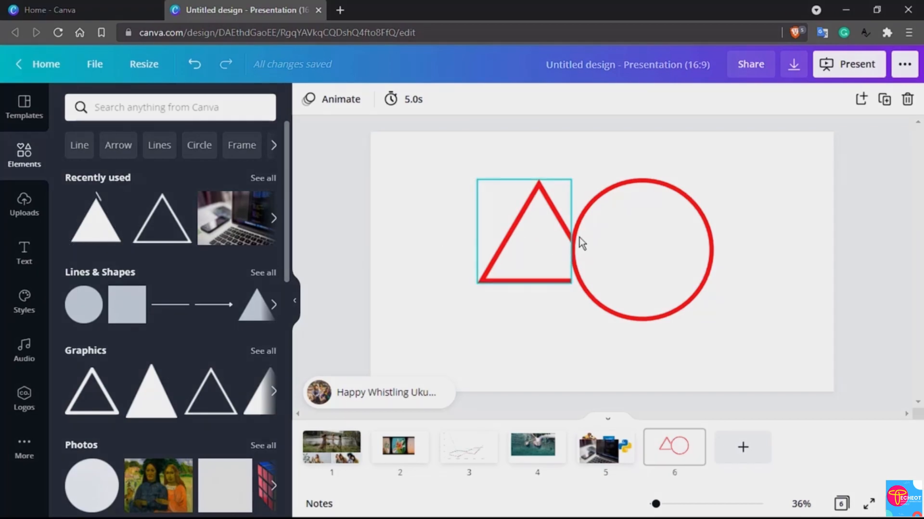